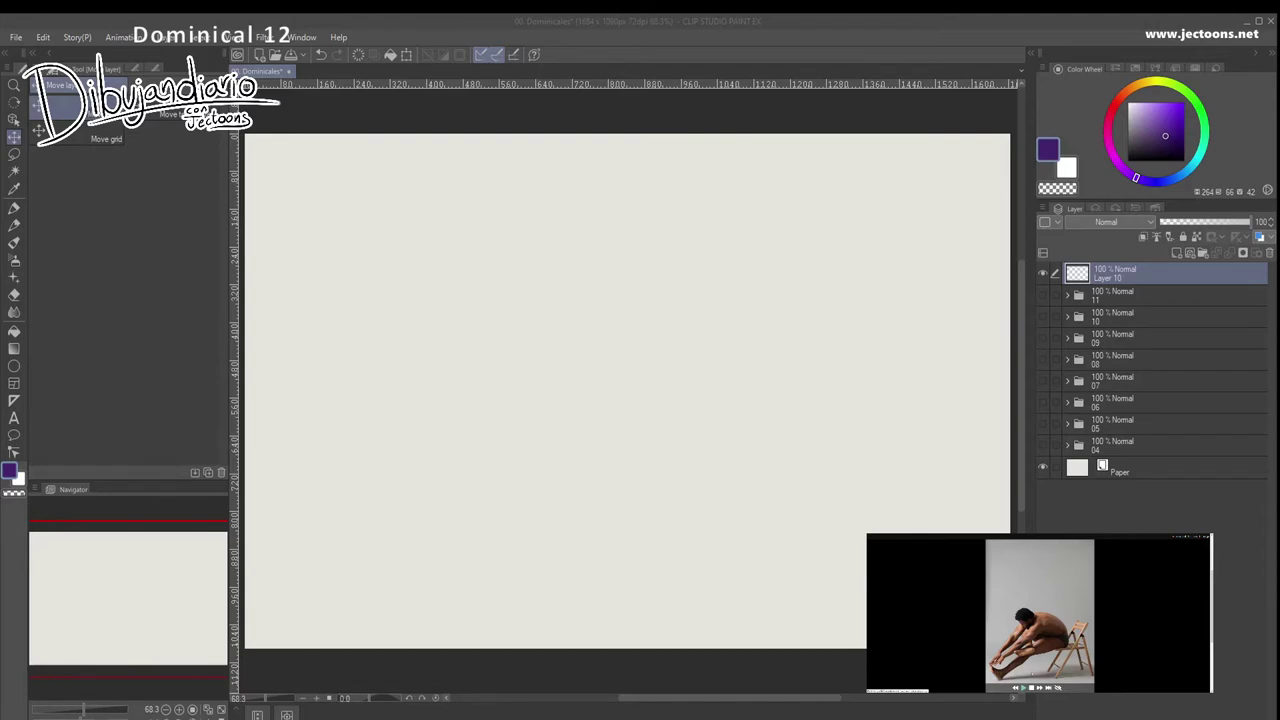
- Handwrite the heading "30 segundos" in the canvas's upper-left corner with the Lighter pencil and underline it
click(14, 225)
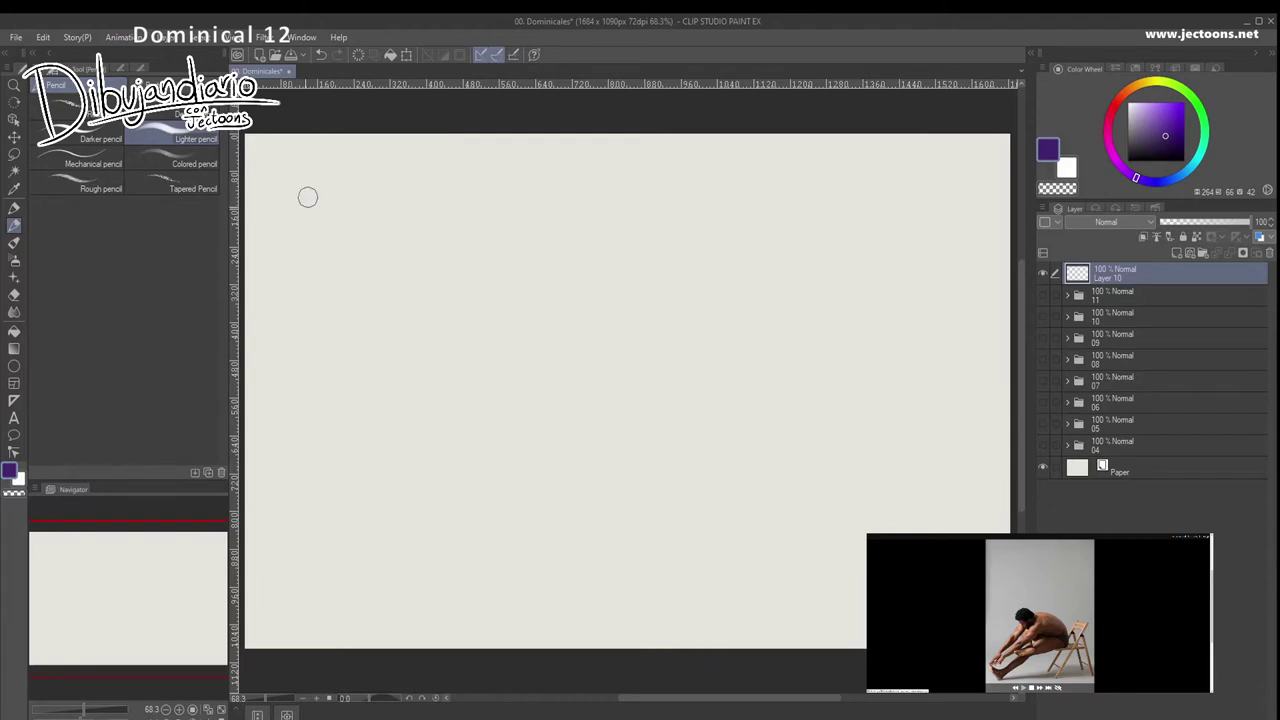
drag(306, 194, 445, 306)
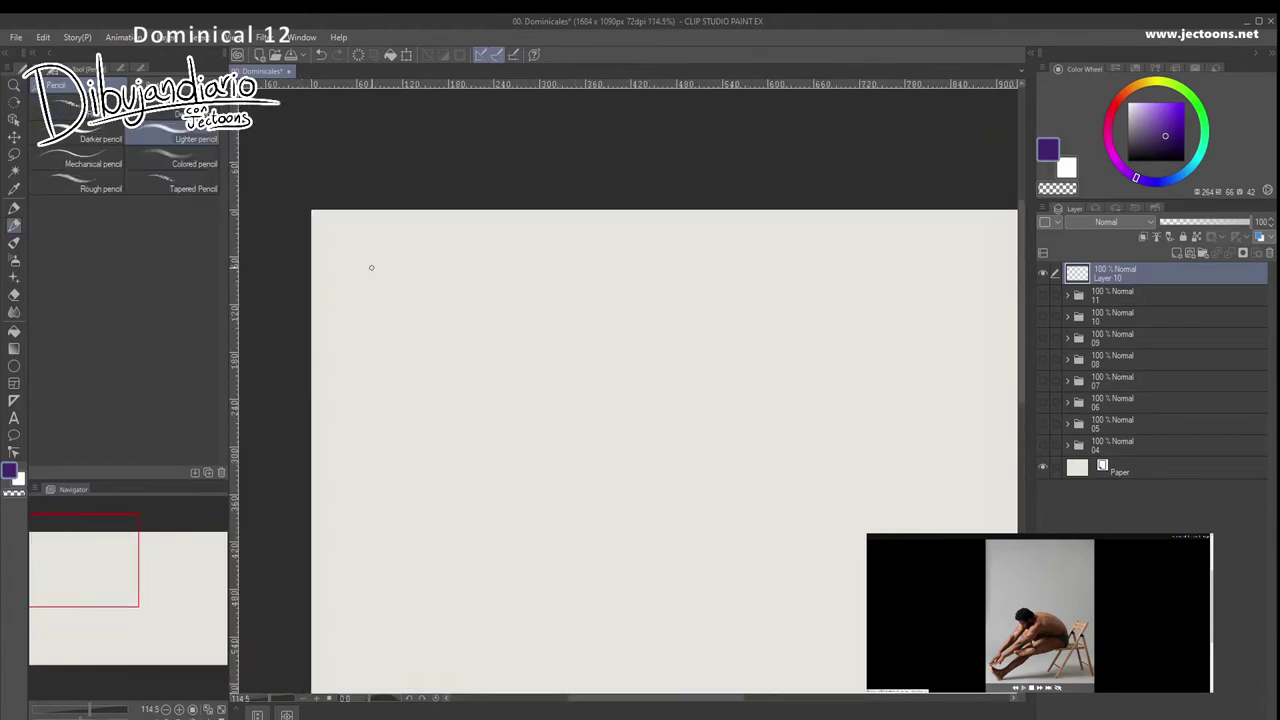
drag(326, 221, 326, 237)
mouse_move(348, 220)
mouse_down()
mouse_move(406, 236)
mouse_move(464, 226)
mouse_up()
drag(318, 242, 472, 238)
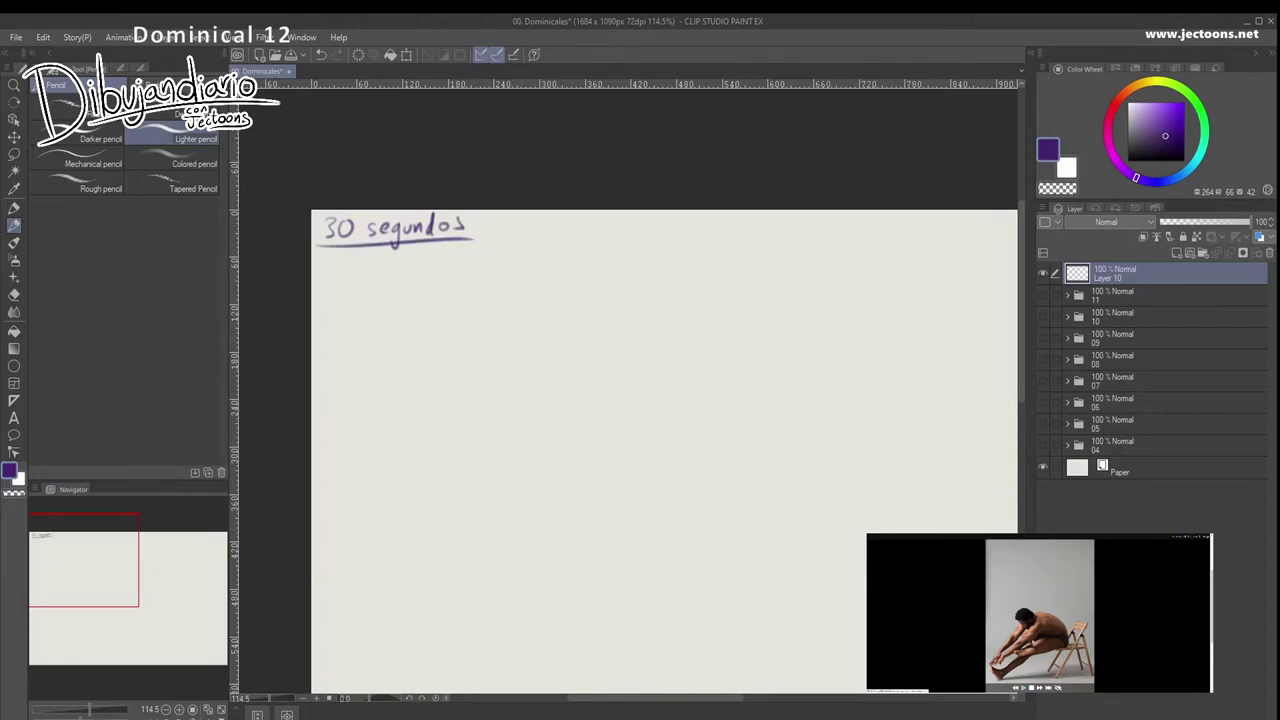
- Start the reference slideshow and sketch the seated man reaching for his feet, including the folding chair, below the heading
key(space)
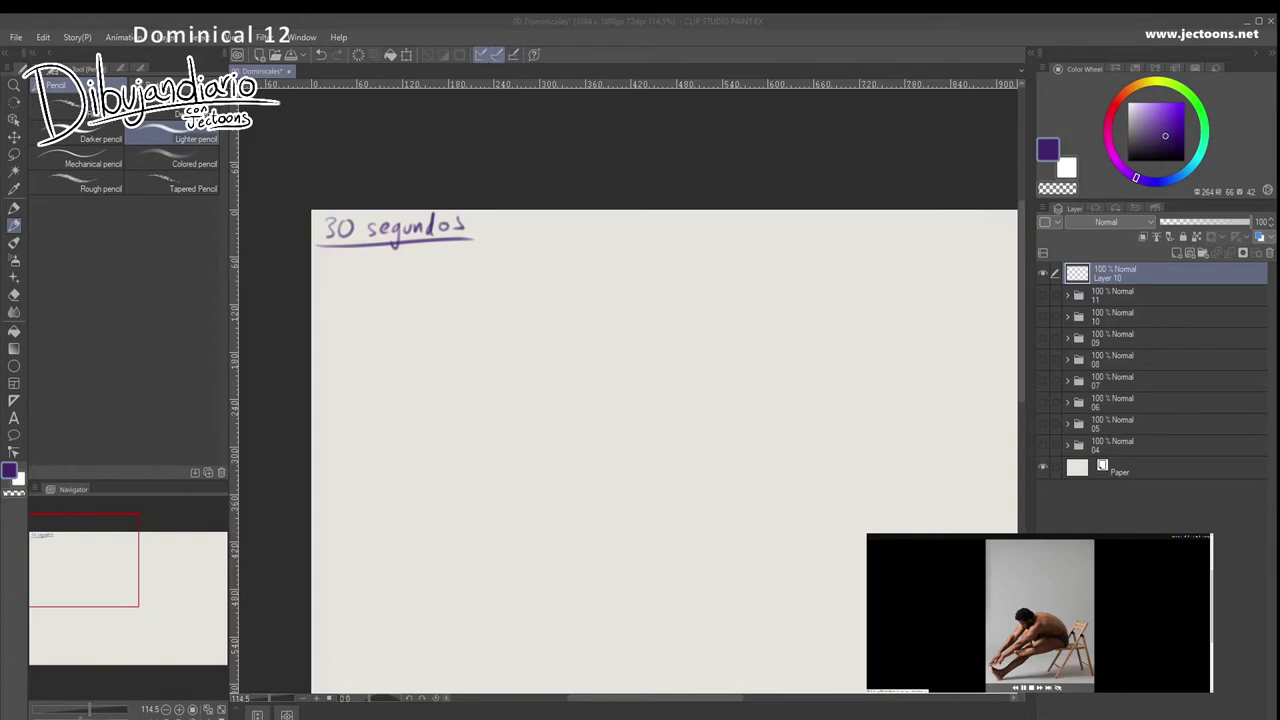
key(alt+Tab)
mouse_move(397, 280)
mouse_down()
mouse_move(460, 290)
mouse_move(431, 283)
mouse_move(370, 339)
mouse_up()
mouse_move(426, 303)
mouse_down()
mouse_move(372, 337)
mouse_move(381, 303)
mouse_move(344, 353)
mouse_move(415, 322)
mouse_move(385, 334)
mouse_move(437, 296)
mouse_move(464, 307)
mouse_move(434, 312)
mouse_move(463, 291)
mouse_move(437, 314)
mouse_move(465, 323)
mouse_move(356, 375)
mouse_move(375, 359)
mouse_move(346, 350)
mouse_move(349, 380)
mouse_move(405, 332)
mouse_move(492, 324)
mouse_move(448, 335)
mouse_move(479, 329)
mouse_move(460, 360)
mouse_up()
drag(502, 288, 444, 383)
drag(499, 313, 448, 386)
mouse_move(482, 336)
mouse_down()
mouse_move(494, 376)
mouse_move(488, 356)
mouse_move(512, 384)
mouse_up()
drag(442, 344, 420, 375)
drag(476, 287, 505, 290)
mouse_move(404, 281)
mouse_down()
mouse_move(385, 294)
mouse_move(407, 291)
mouse_move(400, 302)
mouse_move(388, 275)
mouse_move(408, 284)
mouse_up()
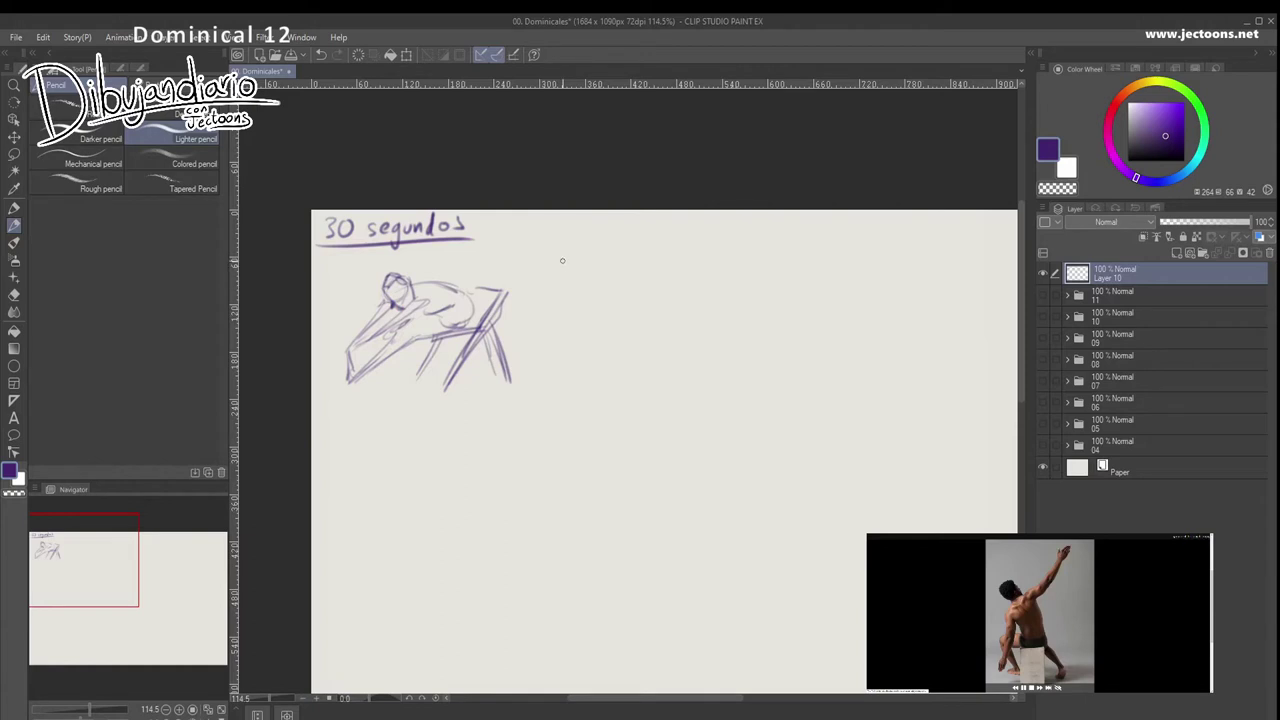
- Sketch the back-view pose with one arm raised diagonally, seated on a box, beside the first figure
mouse_move(563, 250)
mouse_down()
mouse_move(560, 291)
mouse_move(658, 209)
mouse_move(597, 270)
mouse_move(608, 308)
mouse_move(580, 320)
mouse_move(609, 303)
mouse_move(581, 321)
mouse_move(590, 326)
mouse_move(583, 312)
mouse_move(560, 315)
mouse_move(566, 285)
mouse_move(543, 370)
mouse_up()
mouse_move(568, 289)
mouse_down()
mouse_move(597, 323)
mouse_move(591, 306)
mouse_move(591, 329)
mouse_move(577, 332)
mouse_move(597, 338)
mouse_move(557, 322)
mouse_move(574, 334)
mouse_move(539, 332)
mouse_move(552, 365)
mouse_move(559, 352)
mouse_move(550, 345)
mouse_move(554, 381)
mouse_move(559, 367)
mouse_move(567, 380)
mouse_move(576, 333)
mouse_move(608, 342)
mouse_up()
mouse_move(581, 352)
mouse_down()
mouse_move(578, 383)
mouse_move(620, 339)
mouse_move(629, 364)
mouse_move(618, 364)
mouse_move(635, 367)
mouse_move(577, 344)
mouse_move(609, 379)
mouse_up()
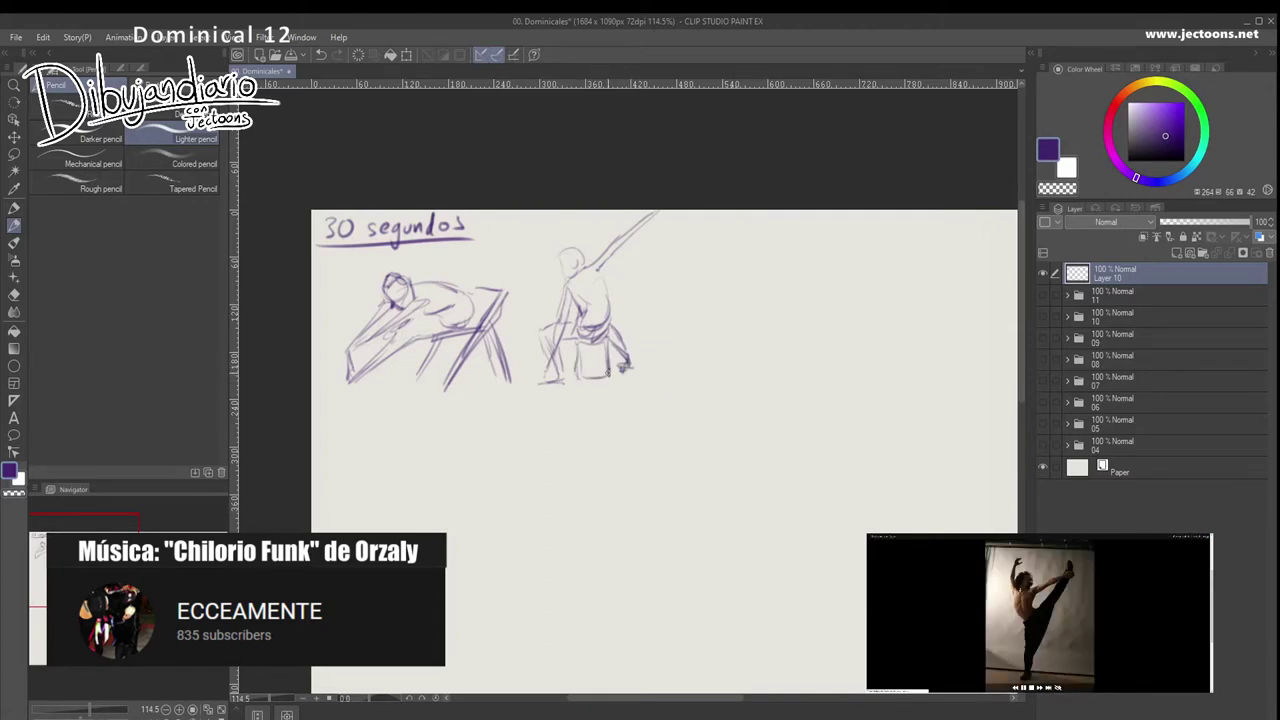
- Sketch the dancer holding one leg straight up, with an arm curved overhead, beside the back-view figure
mouse_move(699, 328)
mouse_down()
mouse_move(522, 338)
mouse_move(428, 309)
mouse_up()
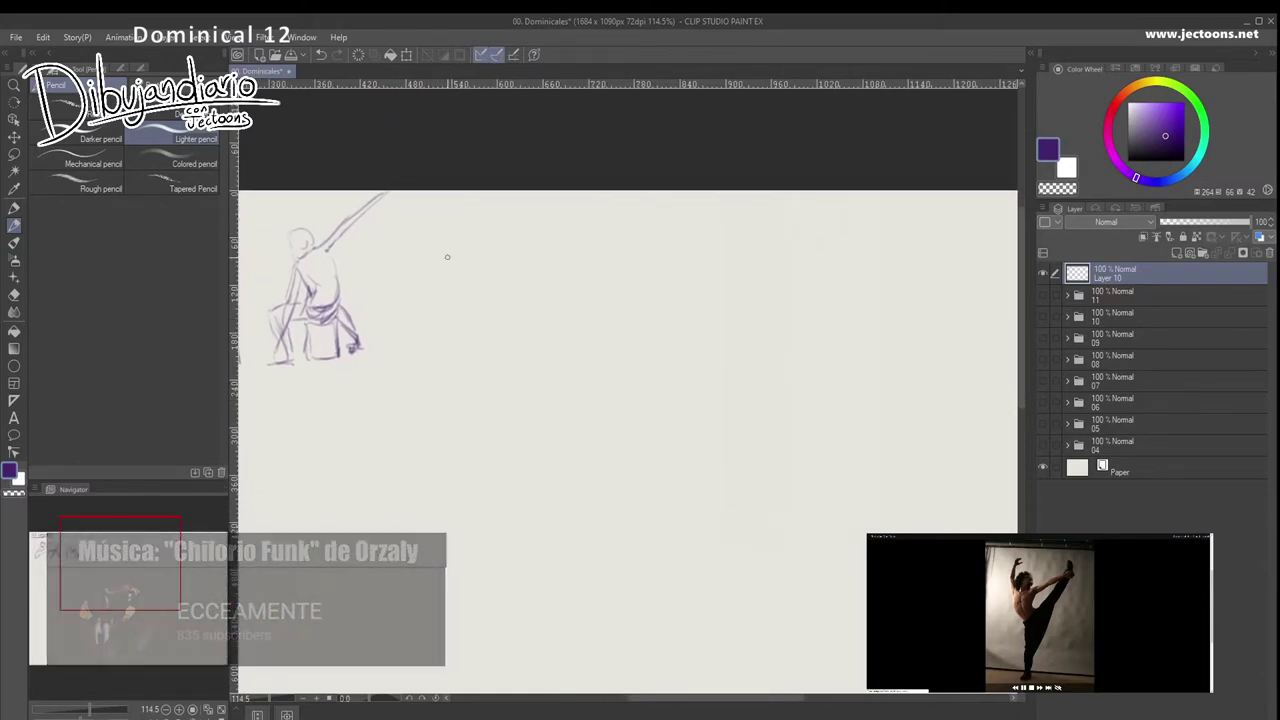
mouse_move(450, 229)
mouse_down()
mouse_move(428, 256)
mouse_move(460, 204)
mouse_move(429, 281)
mouse_move(446, 304)
mouse_up()
mouse_move(460, 254)
mouse_down()
mouse_move(452, 300)
mouse_move(511, 207)
mouse_move(440, 354)
mouse_up()
drag(454, 310, 434, 367)
mouse_move(462, 254)
mouse_down()
mouse_move(509, 222)
mouse_move(476, 244)
mouse_move(446, 308)
mouse_up()
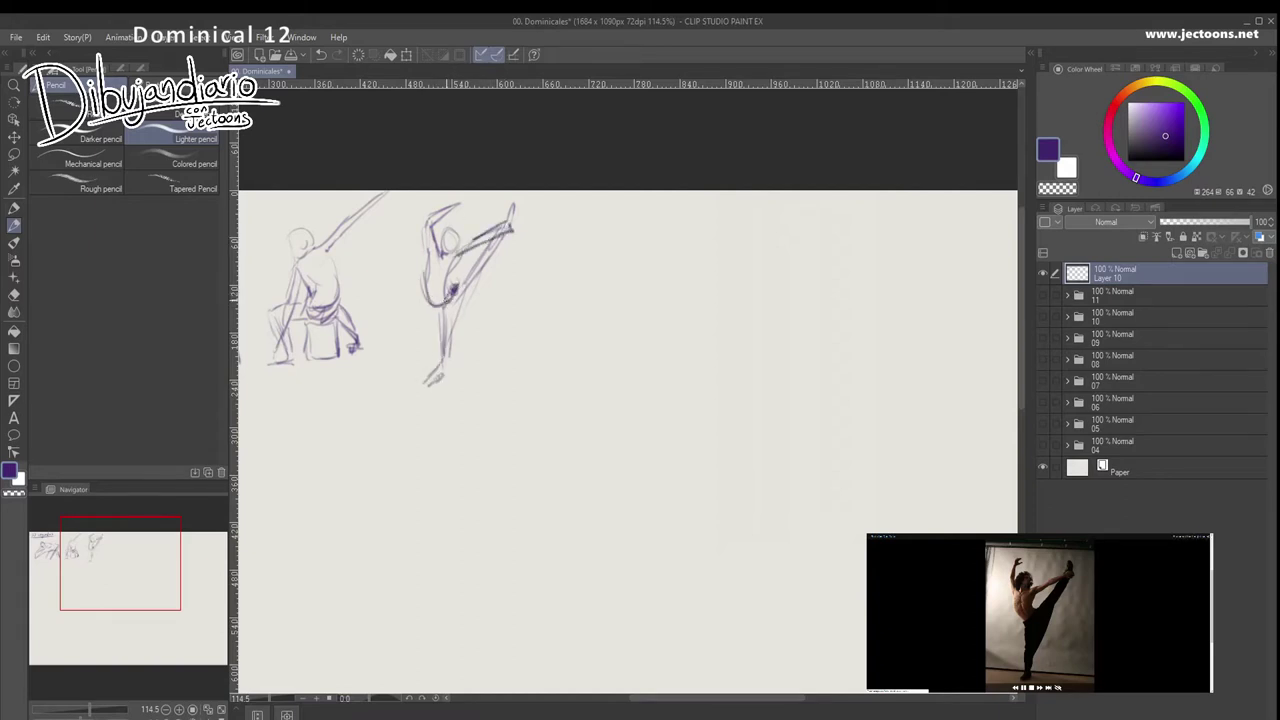
- Redraw the dancer's standing leg longer and darker, with the foot lower down
drag(440, 302, 433, 389)
drag(445, 340, 412, 422)
mouse_move(446, 362)
mouse_down()
mouse_move(418, 420)
mouse_move(456, 306)
mouse_up()
mouse_move(448, 324)
mouse_down()
mouse_move(491, 246)
mouse_move(447, 254)
mouse_move(444, 231)
mouse_move(459, 269)
mouse_up()
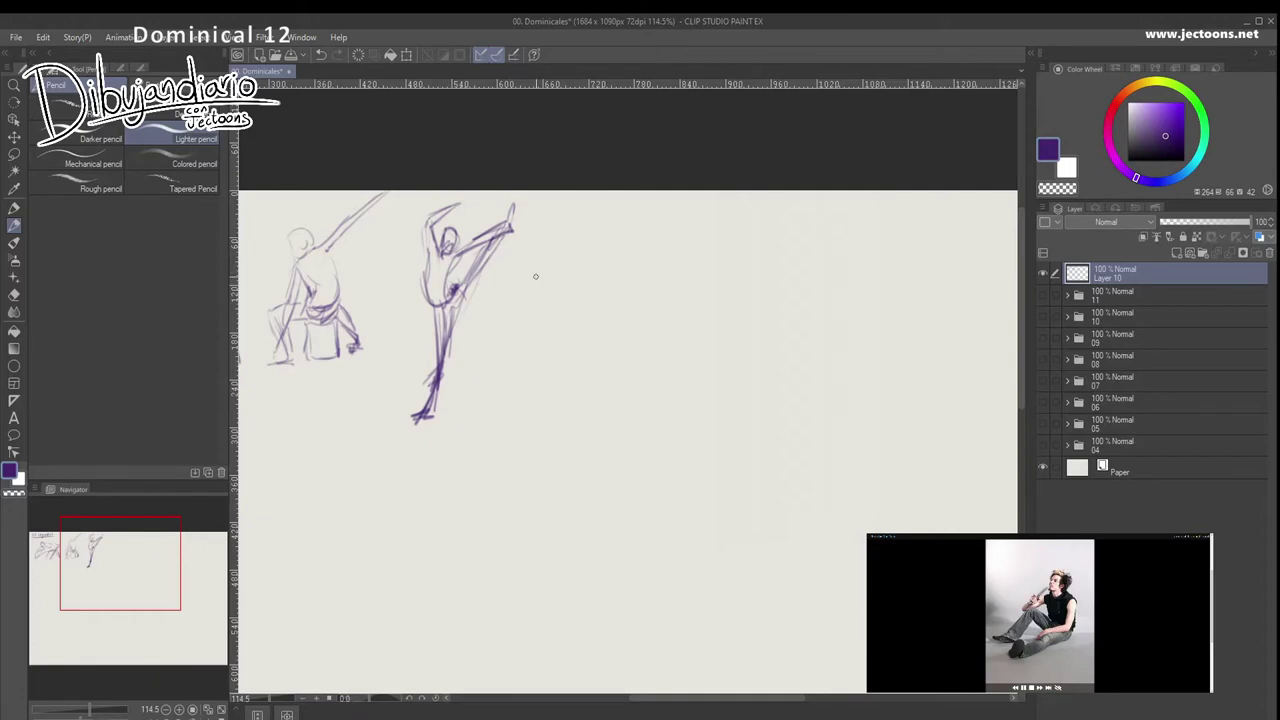
- Sketch the man sitting on the floor with bent legs beside the dancer, reinforcing his arms and back
mouse_move(572, 267)
mouse_down()
mouse_move(574, 247)
mouse_move(591, 250)
mouse_move(580, 274)
mouse_move(608, 274)
mouse_move(607, 306)
mouse_move(570, 318)
mouse_move(586, 318)
mouse_move(532, 294)
mouse_move(513, 341)
mouse_move(522, 326)
mouse_move(498, 350)
mouse_move(482, 336)
mouse_up()
mouse_move(590, 284)
mouse_down()
mouse_move(584, 331)
mouse_move(570, 282)
mouse_move(543, 295)
mouse_move(581, 244)
mouse_move(596, 262)
mouse_move(584, 301)
mouse_move(556, 322)
mouse_move(596, 322)
mouse_move(533, 371)
mouse_move(507, 367)
mouse_move(508, 382)
mouse_move(519, 360)
mouse_move(502, 392)
mouse_up()
drag(572, 318, 542, 330)
mouse_move(534, 302)
mouse_down()
mouse_move(514, 348)
mouse_move(486, 356)
mouse_move(538, 302)
mouse_up()
drag(536, 334, 556, 333)
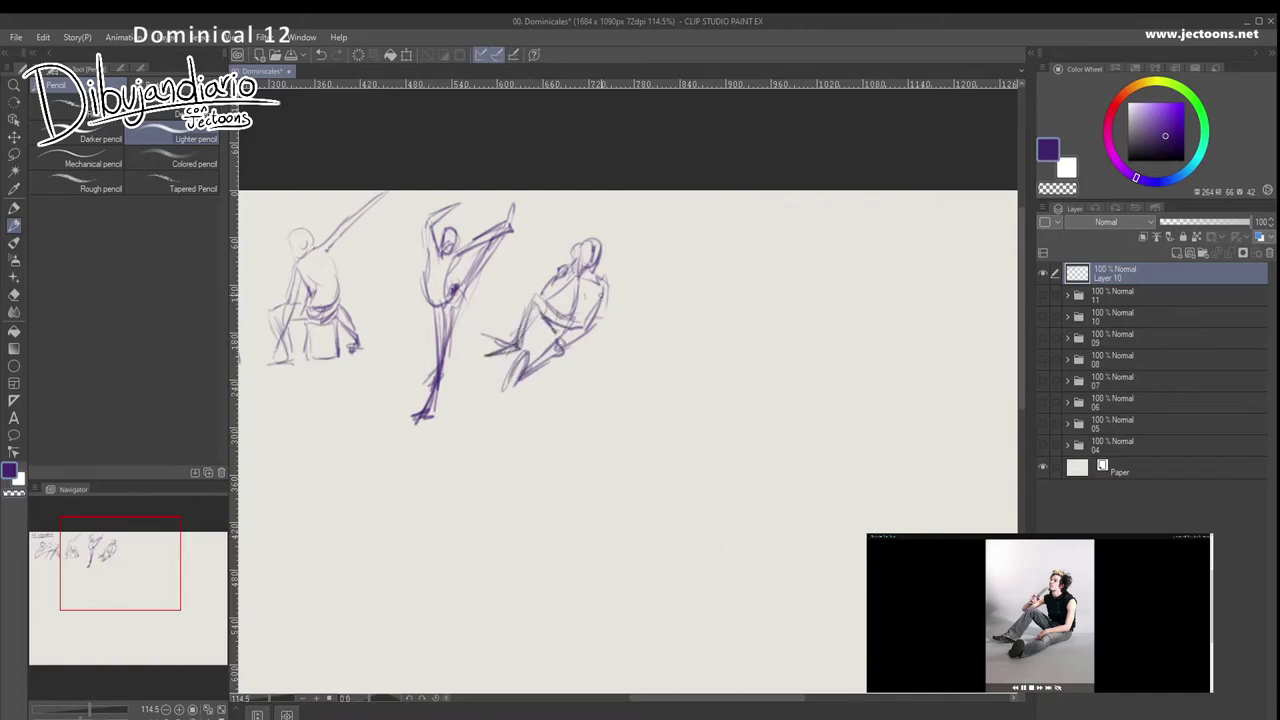
mouse_move(606, 286)
mouse_down()
mouse_move(580, 322)
mouse_move(556, 322)
mouse_up()
mouse_move(608, 282)
mouse_down()
mouse_move(604, 332)
mouse_move(578, 352)
mouse_up()
drag(572, 274, 550, 298)
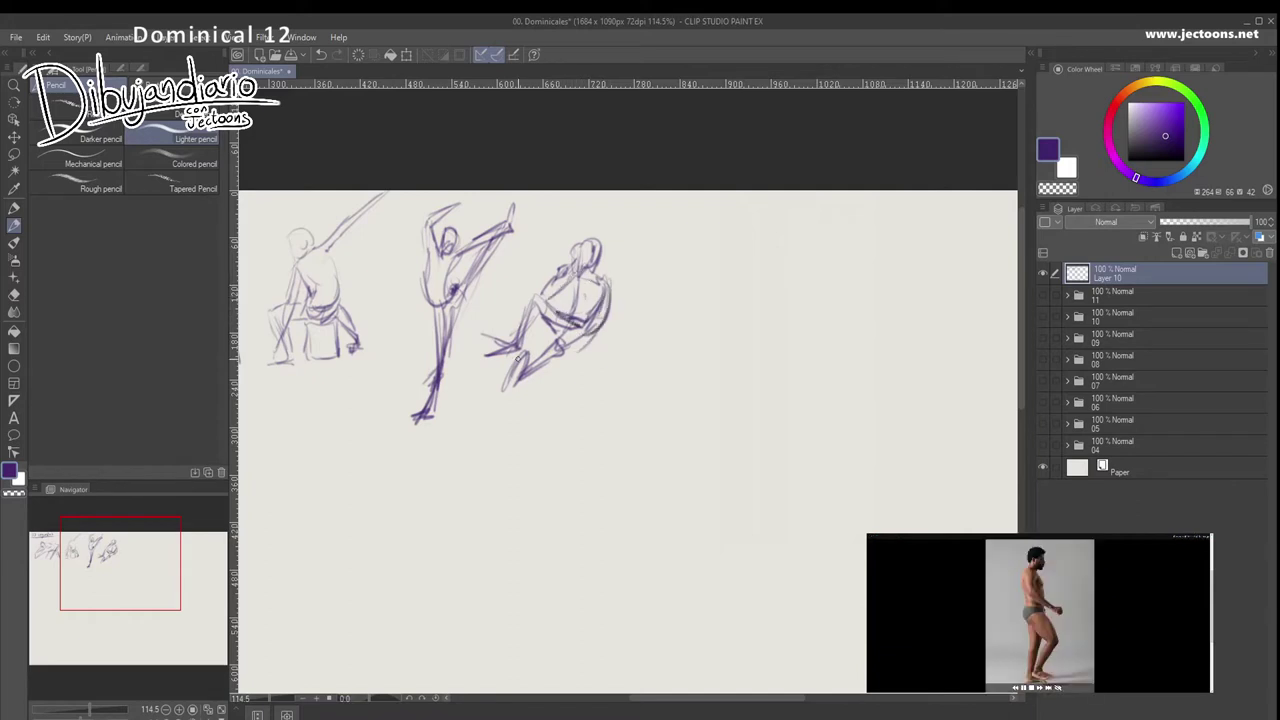
- Sketch the standing man in profile with a slightly bent knee and forearm extended, beside the floor-seated figure
drag(659, 389, 504, 360)
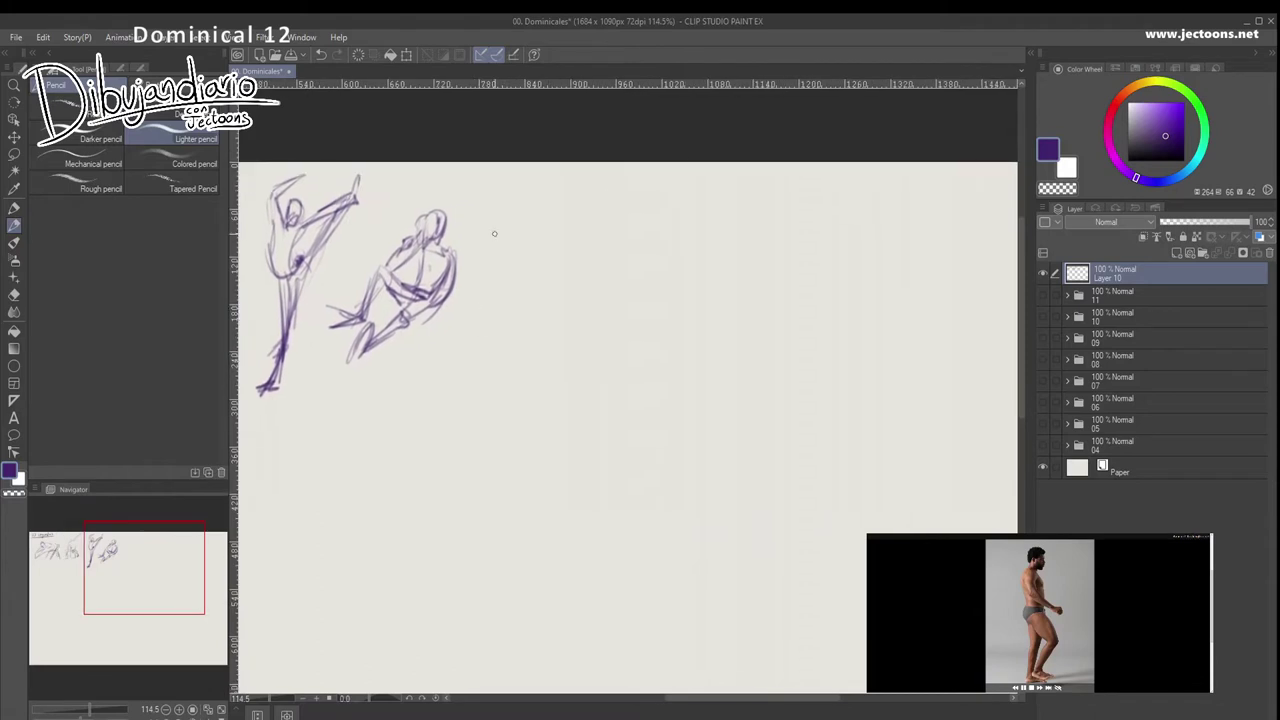
mouse_move(514, 199)
mouse_down()
mouse_move(522, 180)
mouse_move(516, 264)
mouse_move(534, 270)
mouse_move(506, 278)
mouse_move(540, 330)
mouse_move(531, 324)
mouse_move(521, 370)
mouse_move(525, 360)
mouse_move(541, 381)
mouse_move(512, 381)
mouse_move(549, 380)
mouse_up()
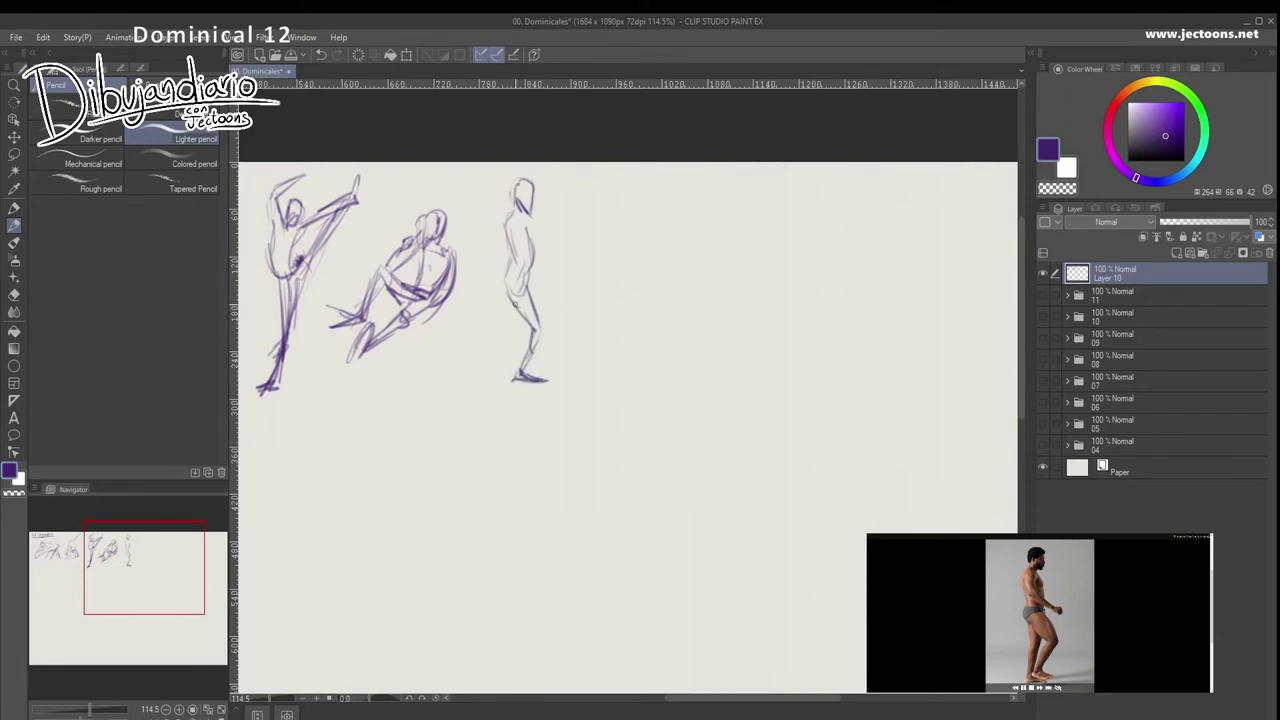
mouse_move(504, 300)
mouse_down()
mouse_move(499, 338)
mouse_move(496, 384)
mouse_up()
drag(504, 332, 496, 380)
mouse_move(498, 380)
mouse_down()
mouse_move(520, 390)
mouse_move(496, 388)
mouse_up()
mouse_move(518, 233)
mouse_down()
mouse_move(522, 263)
mouse_move(557, 283)
mouse_up()
drag(533, 221, 528, 270)
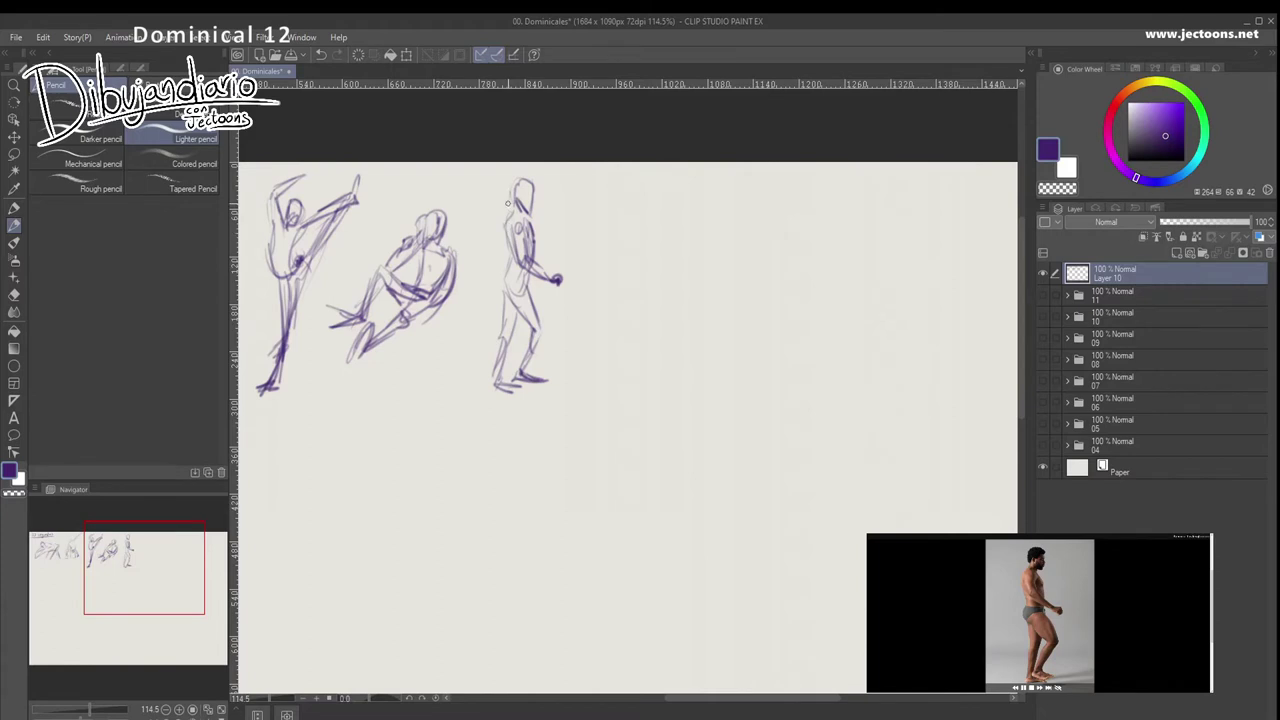
drag(527, 182, 531, 212)
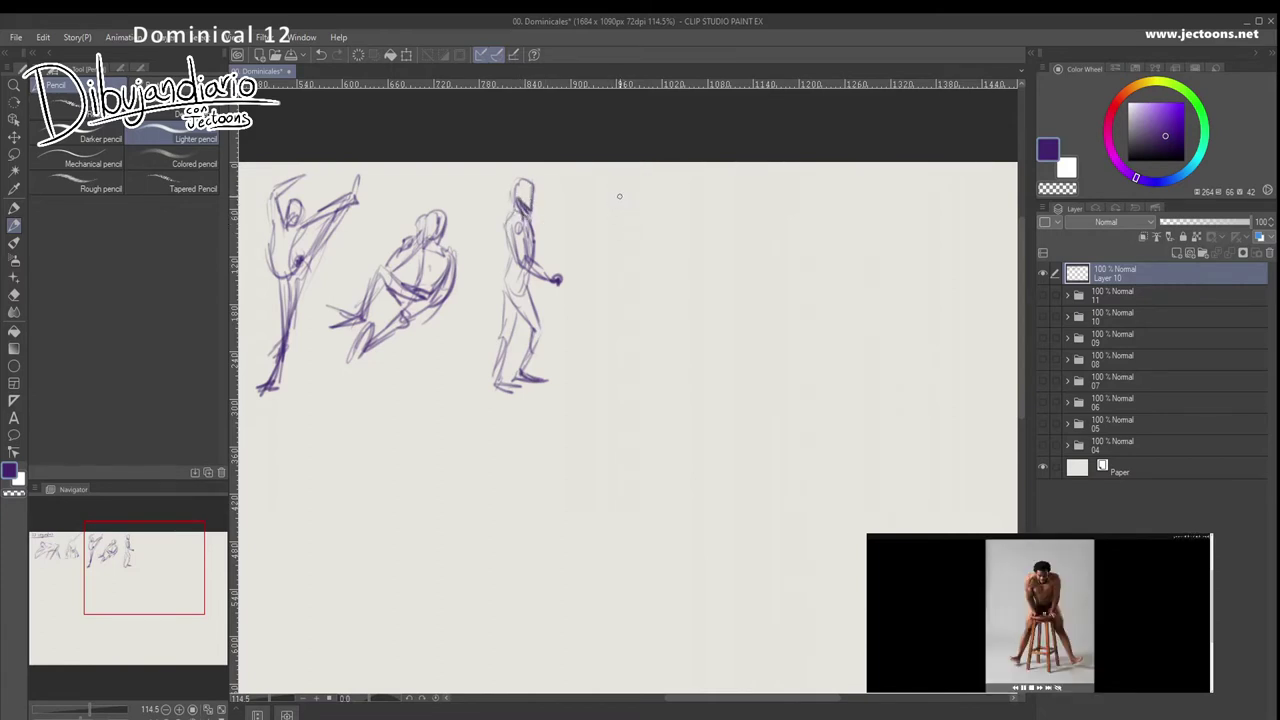
- Sketch the front-view man leaning on a stool with his legs spread wide, including the stool's seat and legs
mouse_move(632, 196)
mouse_down()
mouse_move(630, 222)
mouse_move(629, 207)
mouse_move(606, 218)
mouse_move(652, 212)
mouse_move(600, 230)
mouse_move(648, 224)
mouse_move(616, 242)
mouse_move(622, 260)
mouse_move(636, 253)
mouse_move(612, 252)
mouse_move(610, 285)
mouse_move(567, 345)
mouse_up()
drag(647, 271, 655, 300)
mouse_move(650, 245)
mouse_down()
mouse_move(682, 352)
mouse_move(690, 340)
mouse_up()
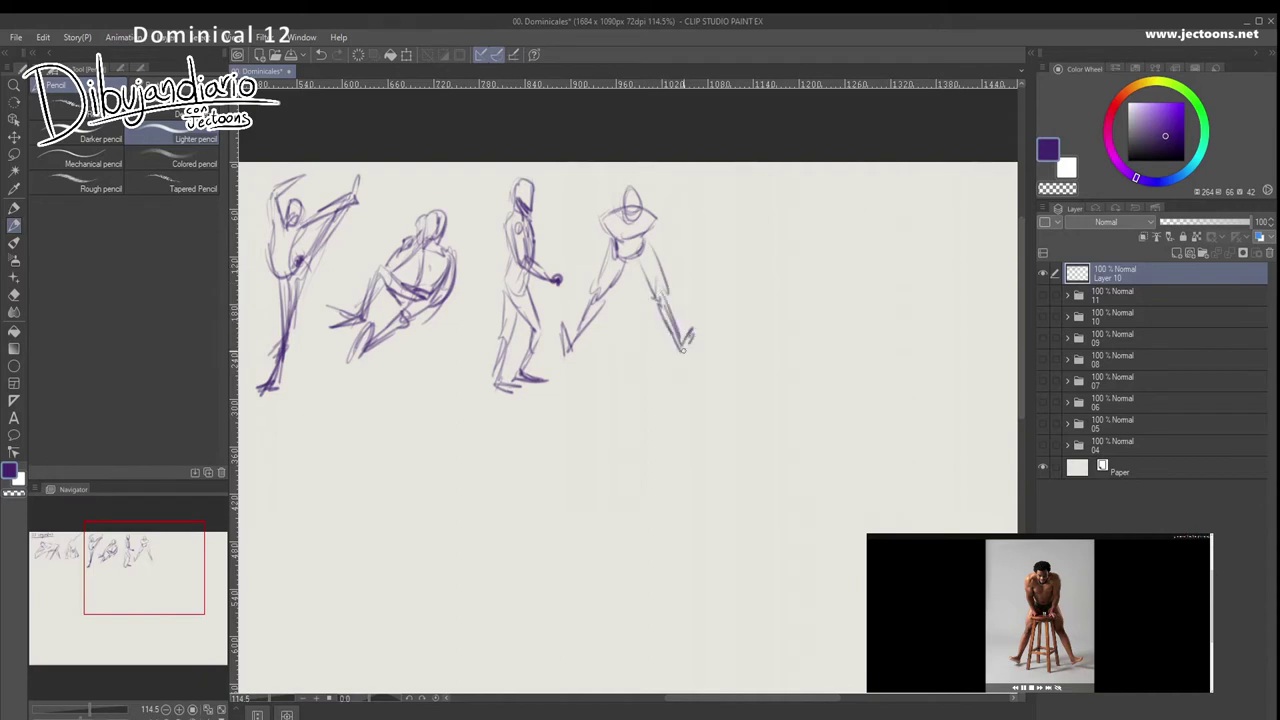
mouse_move(606, 228)
mouse_down()
mouse_move(600, 250)
mouse_move(614, 254)
mouse_move(620, 290)
mouse_up()
drag(650, 222, 664, 246)
drag(648, 240, 642, 264)
mouse_move(636, 186)
mouse_down()
mouse_move(626, 214)
mouse_move(646, 218)
mouse_move(628, 206)
mouse_up()
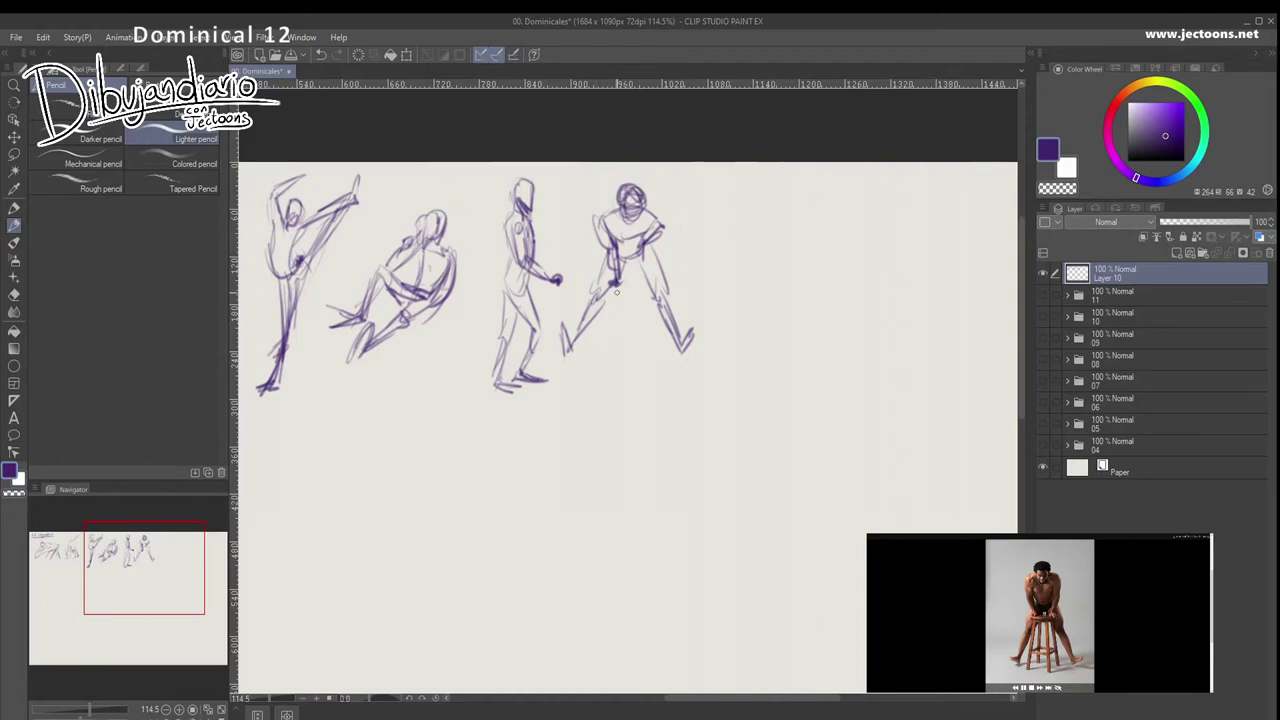
mouse_move(616, 206)
mouse_down()
mouse_move(594, 216)
mouse_move(622, 206)
mouse_move(646, 260)
mouse_move(612, 289)
mouse_move(606, 340)
mouse_up()
mouse_move(610, 290)
mouse_down()
mouse_move(599, 348)
mouse_move(633, 287)
mouse_move(642, 346)
mouse_up()
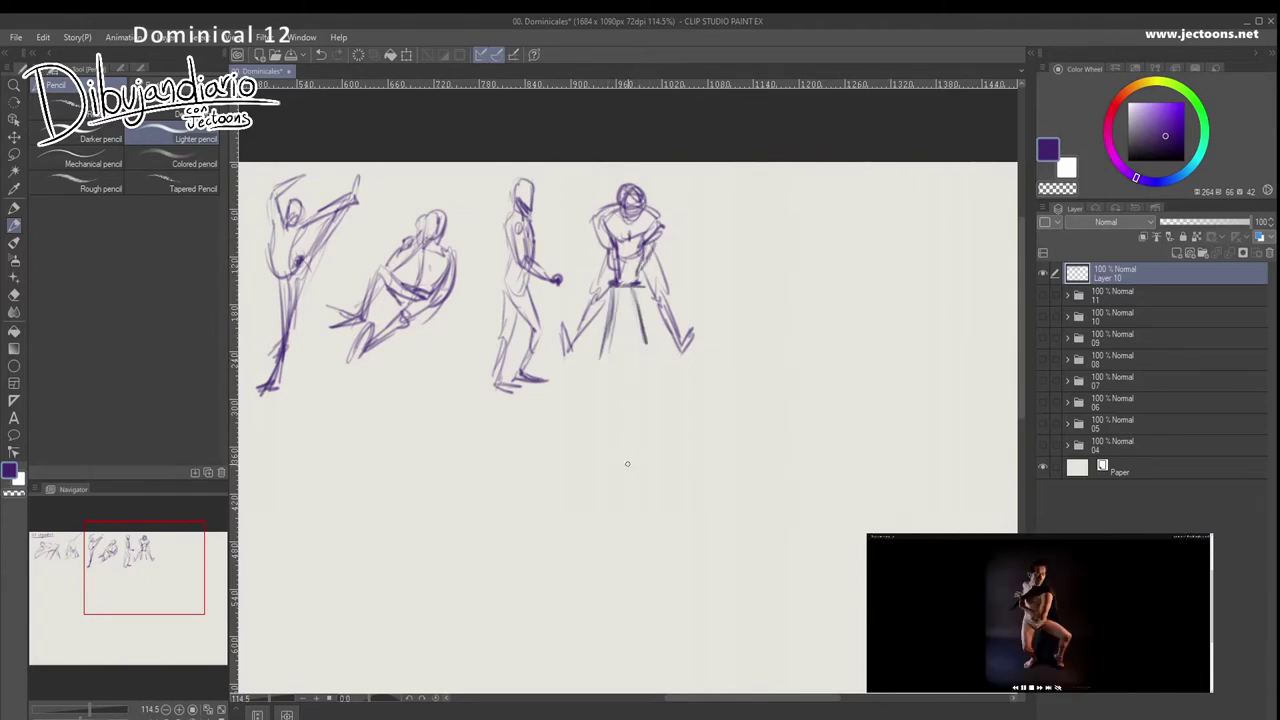
- Sketch the crouching figure with bent knees and one arm across the body, beside the man on the stool
drag(647, 416, 395, 394)
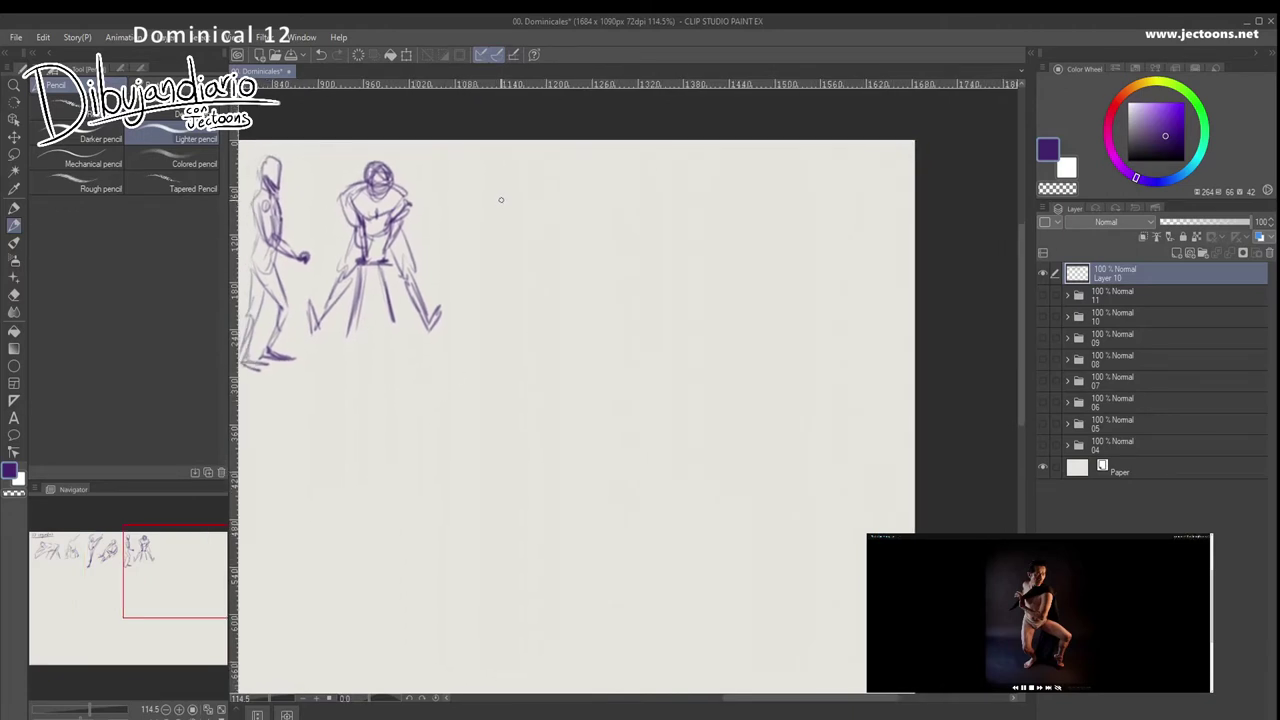
mouse_move(507, 178)
mouse_down()
mouse_move(504, 213)
mouse_move(508, 201)
mouse_move(475, 195)
mouse_move(484, 215)
mouse_move(527, 223)
mouse_move(517, 237)
mouse_move(514, 227)
mouse_move(514, 259)
mouse_move(475, 241)
mouse_move(463, 213)
mouse_move(494, 266)
mouse_up()
mouse_move(490, 208)
mouse_down()
mouse_move(495, 250)
mouse_move(532, 210)
mouse_move(498, 285)
mouse_move(518, 262)
mouse_up()
mouse_move(532, 208)
mouse_down()
mouse_move(506, 282)
mouse_move(474, 306)
mouse_move(494, 318)
mouse_up()
mouse_move(496, 308)
mouse_down()
mouse_move(470, 338)
mouse_move(500, 322)
mouse_up()
drag(498, 310, 494, 326)
drag(522, 266, 558, 286)
drag(506, 290, 566, 284)
mouse_move(518, 290)
mouse_down()
mouse_move(564, 292)
mouse_move(558, 304)
mouse_up()
mouse_move(562, 294)
mouse_down()
mouse_move(546, 337)
mouse_move(570, 337)
mouse_move(395, 313)
mouse_up()
drag(402, 210, 395, 252)
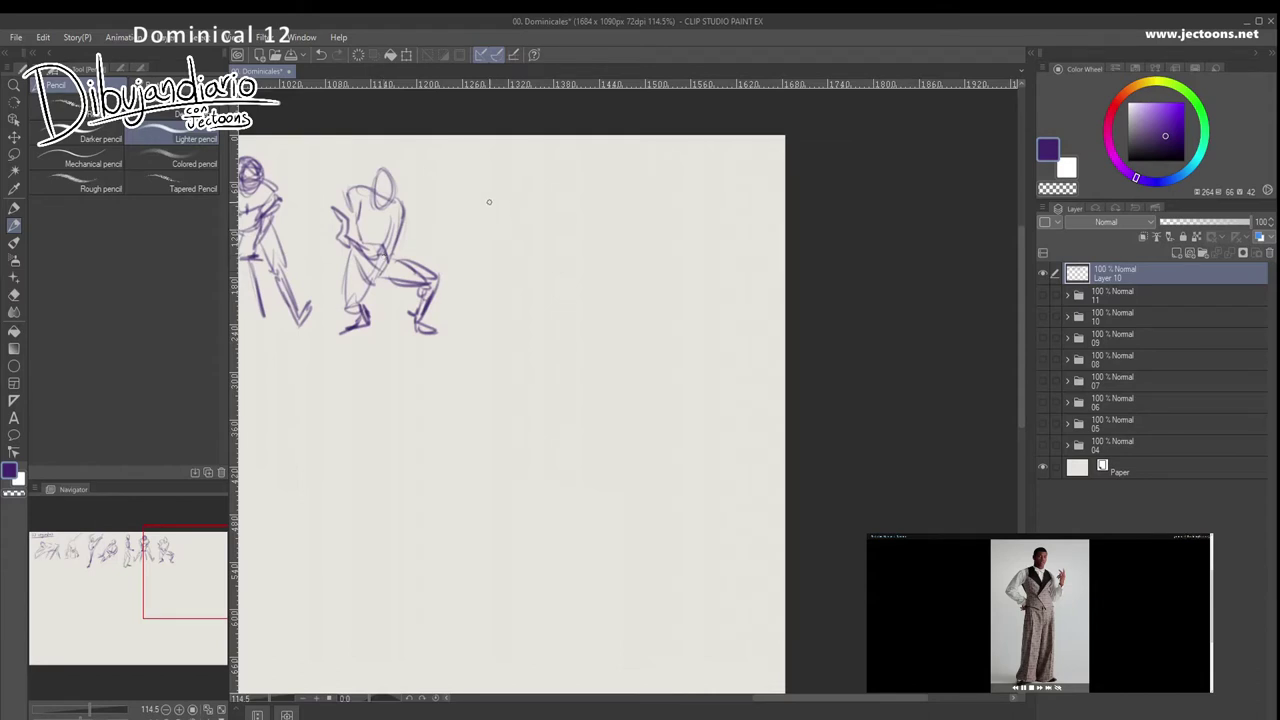
- Sketch the man in wide trousers and waistcoat, one hand on his hip and the other raised, beside the crouching figure
mouse_move(525, 176)
mouse_down()
mouse_move(520, 163)
mouse_move(520, 180)
mouse_move(498, 187)
mouse_move(514, 236)
mouse_move(486, 294)
mouse_up()
mouse_move(522, 242)
mouse_down()
mouse_move(488, 316)
mouse_move(523, 231)
mouse_move(502, 320)
mouse_up()
mouse_move(526, 248)
mouse_down()
mouse_move(516, 318)
mouse_move(520, 302)
mouse_up()
mouse_move(502, 186)
mouse_down()
mouse_move(476, 222)
mouse_move(504, 250)
mouse_move(526, 226)
mouse_move(535, 234)
mouse_move(562, 190)
mouse_up()
drag(536, 236, 562, 194)
mouse_move(530, 238)
mouse_down()
mouse_move(566, 184)
mouse_move(563, 162)
mouse_move(559, 179)
mouse_up()
mouse_move(556, 192)
mouse_down()
mouse_move(565, 182)
mouse_move(531, 193)
mouse_up()
drag(499, 195, 484, 320)
drag(484, 320, 501, 327)
drag(514, 258, 505, 330)
drag(505, 330, 530, 320)
mouse_move(524, 266)
mouse_down()
mouse_move(516, 326)
mouse_move(474, 328)
mouse_move(541, 329)
mouse_up()
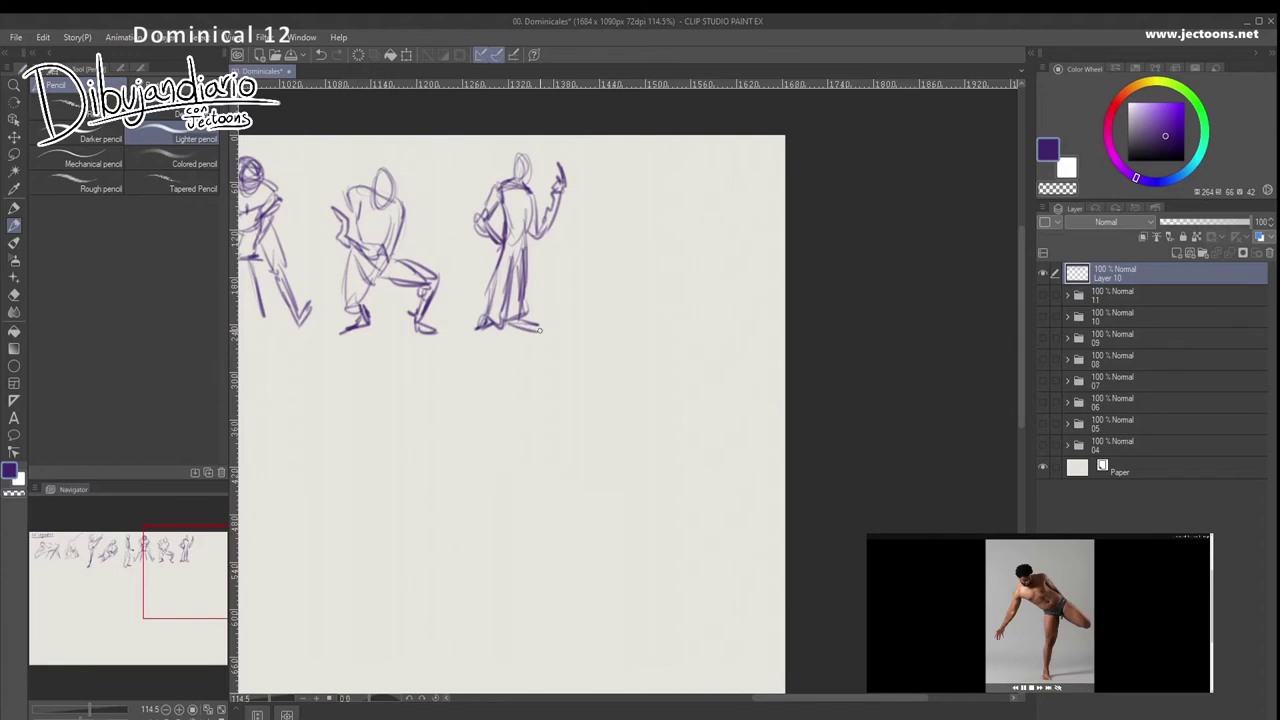
- Sketch the man balancing on one leg with his torso tilted and arm reaching down, at the row's right end
mouse_move(604, 280)
mouse_down()
mouse_move(891, 253)
mouse_move(1119, 282)
mouse_move(700, 255)
mouse_move(555, 268)
mouse_up()
mouse_move(584, 206)
mouse_down()
mouse_move(590, 178)
mouse_move(574, 191)
mouse_move(620, 188)
mouse_move(568, 200)
mouse_move(552, 248)
mouse_move(516, 280)
mouse_up()
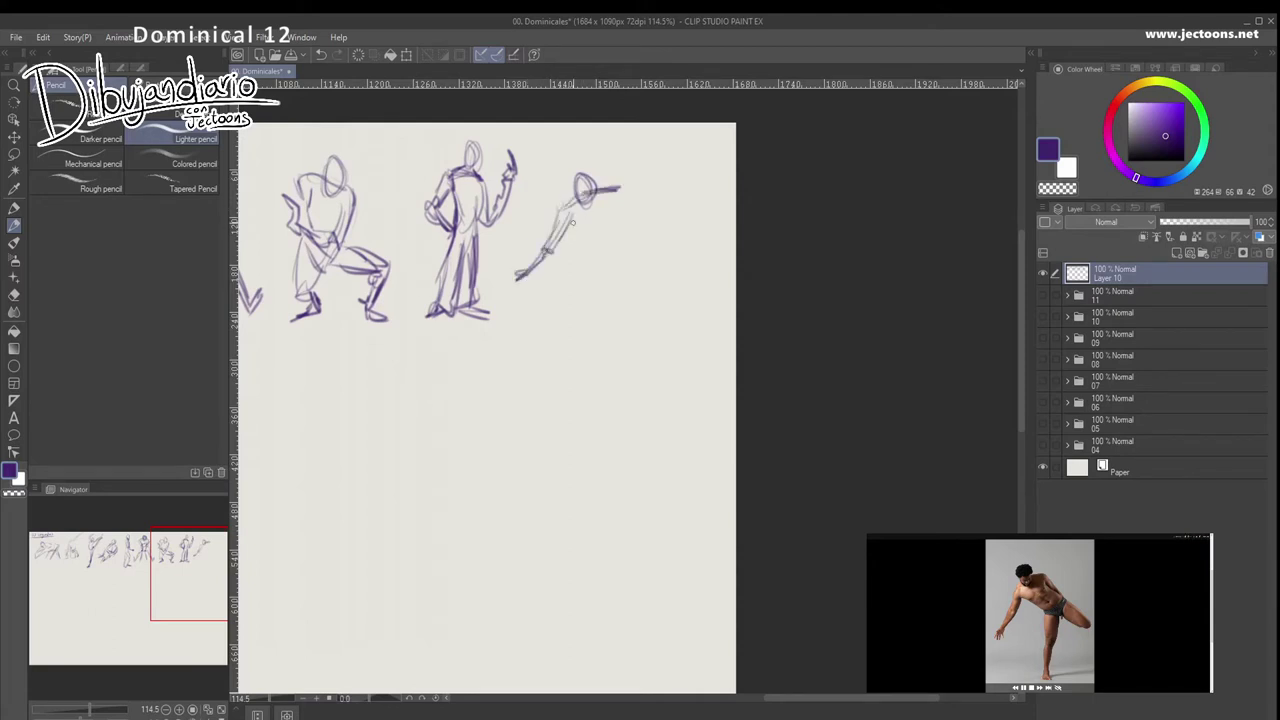
mouse_move(571, 217)
mouse_down()
mouse_move(610, 248)
mouse_move(632, 240)
mouse_move(605, 229)
mouse_up()
drag(621, 190, 627, 232)
mouse_move(625, 226)
mouse_down()
mouse_move(636, 230)
mouse_move(608, 298)
mouse_up()
mouse_move(618, 252)
mouse_down()
mouse_move(601, 352)
mouse_move(618, 350)
mouse_up()
drag(618, 278, 610, 346)
drag(620, 256, 616, 284)
mouse_move(632, 232)
mouse_down()
mouse_move(670, 258)
mouse_move(650, 262)
mouse_move(676, 258)
mouse_move(625, 268)
mouse_up()
- Start a second row at the canvas's left edge by sketching the man walking away in three-quarter back view
drag(260, 484, 1146, 372)
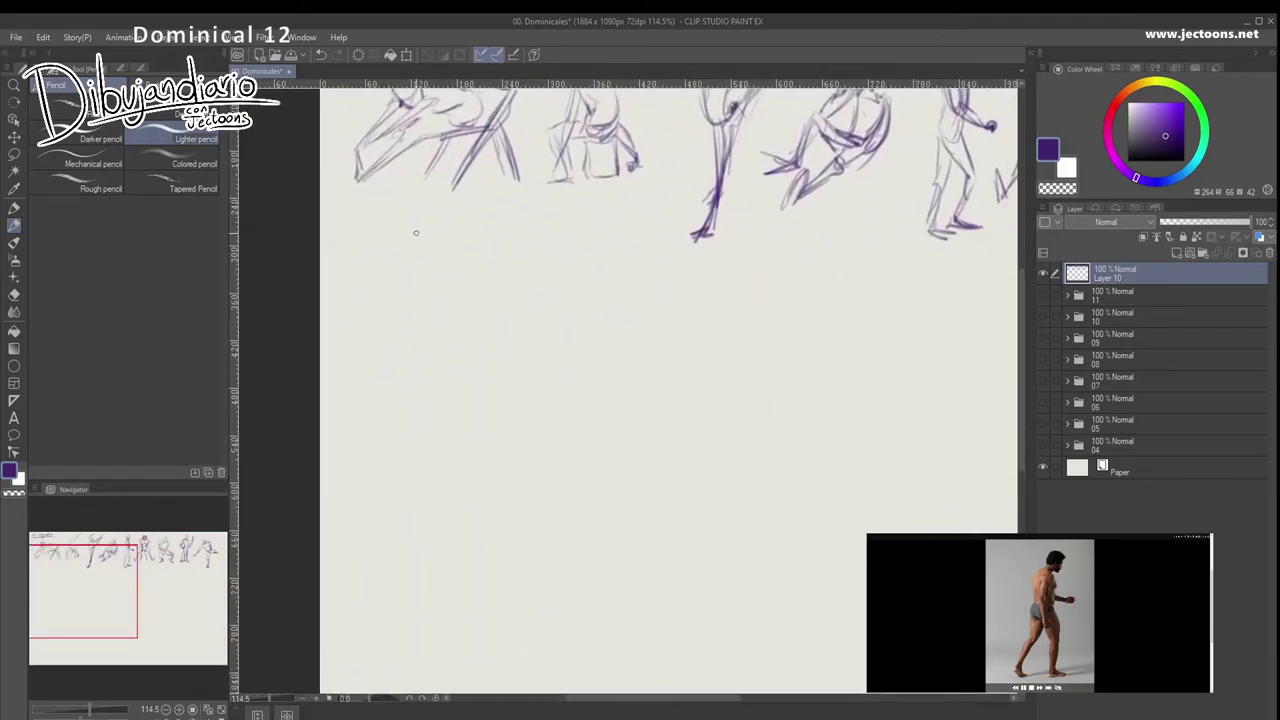
mouse_move(421, 228)
mouse_down()
mouse_move(442, 227)
mouse_move(425, 256)
mouse_move(400, 256)
mouse_move(394, 288)
mouse_move(398, 305)
mouse_move(422, 281)
mouse_move(405, 347)
mouse_move(418, 364)
mouse_up()
mouse_move(440, 266)
mouse_down()
mouse_move(427, 318)
mouse_move(386, 352)
mouse_move(420, 366)
mouse_move(373, 390)
mouse_move(380, 402)
mouse_move(352, 441)
mouse_up()
drag(372, 396, 344, 470)
mouse_move(402, 368)
mouse_down()
mouse_move(420, 408)
mouse_move(436, 410)
mouse_move(380, 418)
mouse_move(378, 406)
mouse_up()
drag(386, 346, 344, 464)
drag(424, 408, 420, 462)
- Rough in the head, torso and legs of the front-view walking man, beside the first figure in the second row
mouse_move(523, 273)
mouse_down()
mouse_move(400, 292)
mouse_move(440, 286)
mouse_move(444, 326)
mouse_move(422, 352)
mouse_up()
mouse_move(404, 298)
mouse_down()
mouse_move(394, 372)
mouse_move(422, 366)
mouse_up()
mouse_move(394, 348)
mouse_down()
mouse_move(404, 377)
mouse_move(422, 368)
mouse_up()
drag(440, 348, 424, 430)
drag(406, 384, 406, 470)
mouse_move(400, 472)
mouse_down()
mouse_move(414, 462)
mouse_move(378, 532)
mouse_up()
mouse_move(390, 358)
mouse_down()
mouse_move(396, 404)
mouse_move(436, 438)
mouse_move(424, 490)
mouse_move(446, 484)
mouse_up()
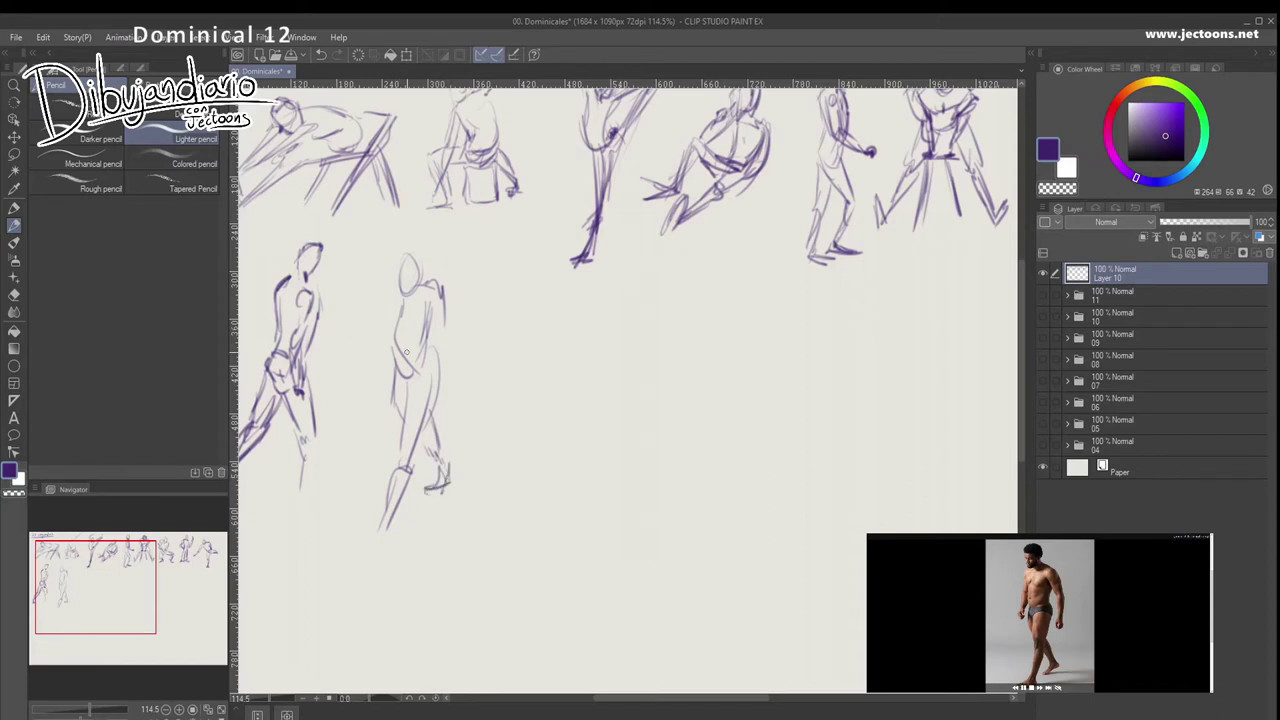
- Redraw the front-view walking man's head and add his arms, hands and rear foot details
drag(398, 294, 391, 343)
drag(404, 256, 414, 265)
mouse_move(418, 254)
mouse_down()
mouse_move(410, 280)
mouse_move(403, 246)
mouse_up()
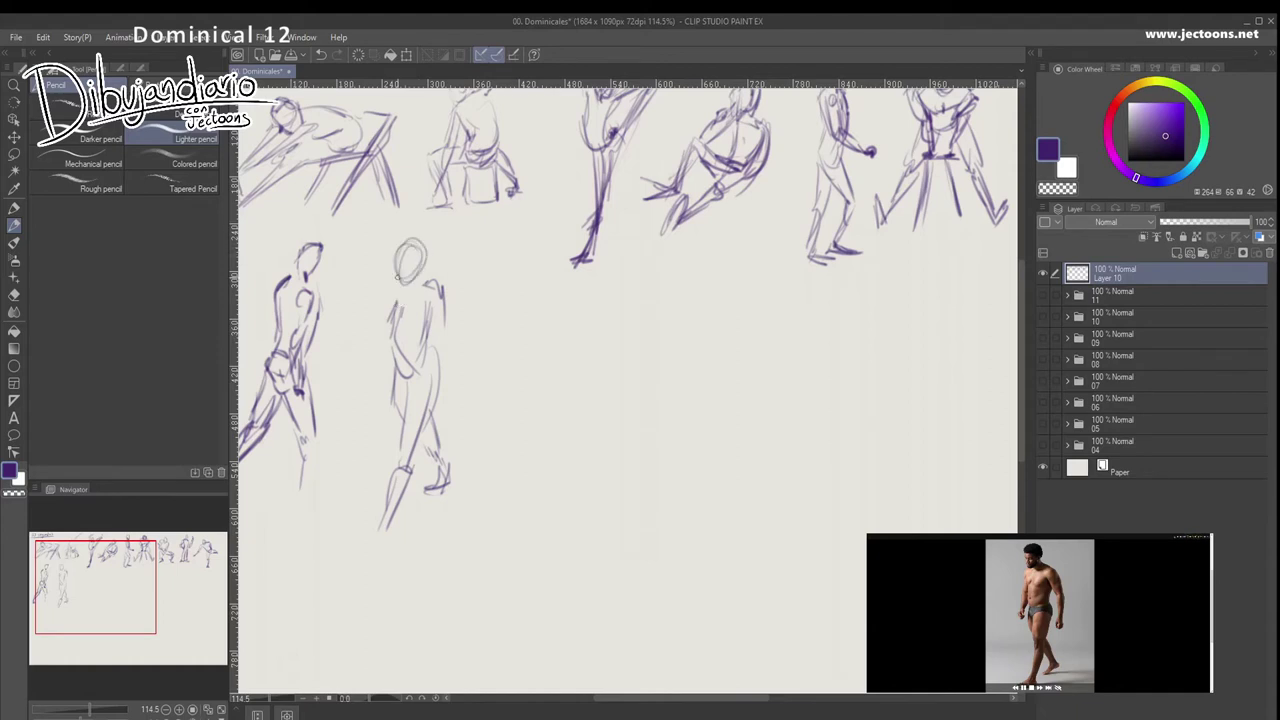
drag(391, 310, 399, 358)
drag(389, 290, 384, 318)
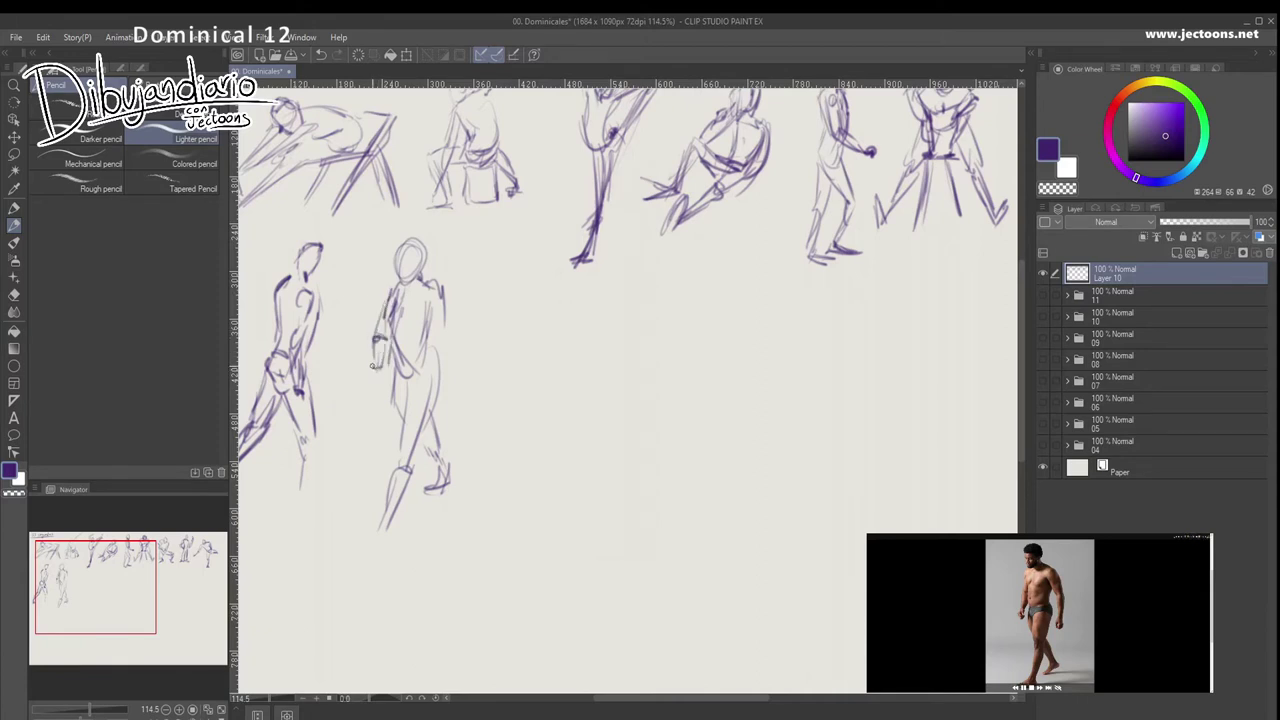
drag(379, 354, 371, 372)
mouse_move(436, 312)
mouse_down()
mouse_move(456, 346)
mouse_move(450, 396)
mouse_up()
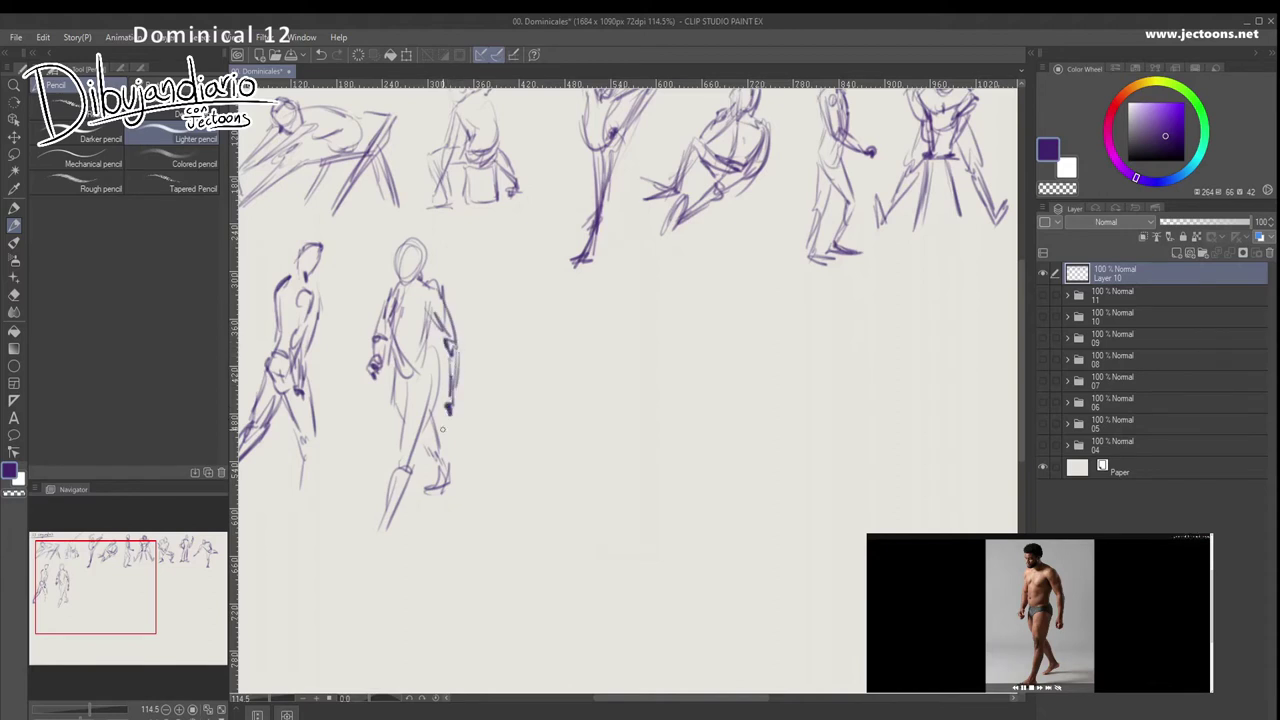
drag(446, 488, 458, 491)
- Lasso all the 30-second figures, leaving out the heading and the front-view walking man
key(ctrl+space)
drag(528, 462, 425, 462)
drag(528, 462, 429, 436)
click(14, 154)
drag(270, 197, 248, 314)
mouse_move(265, 470)
mouse_down()
mouse_move(326, 389)
mouse_move(321, 296)
mouse_move(406, 282)
mouse_move(570, 356)
mouse_move(970, 321)
mouse_move(968, 178)
mouse_move(683, 148)
mouse_move(445, 148)
mouse_move(335, 192)
mouse_up()
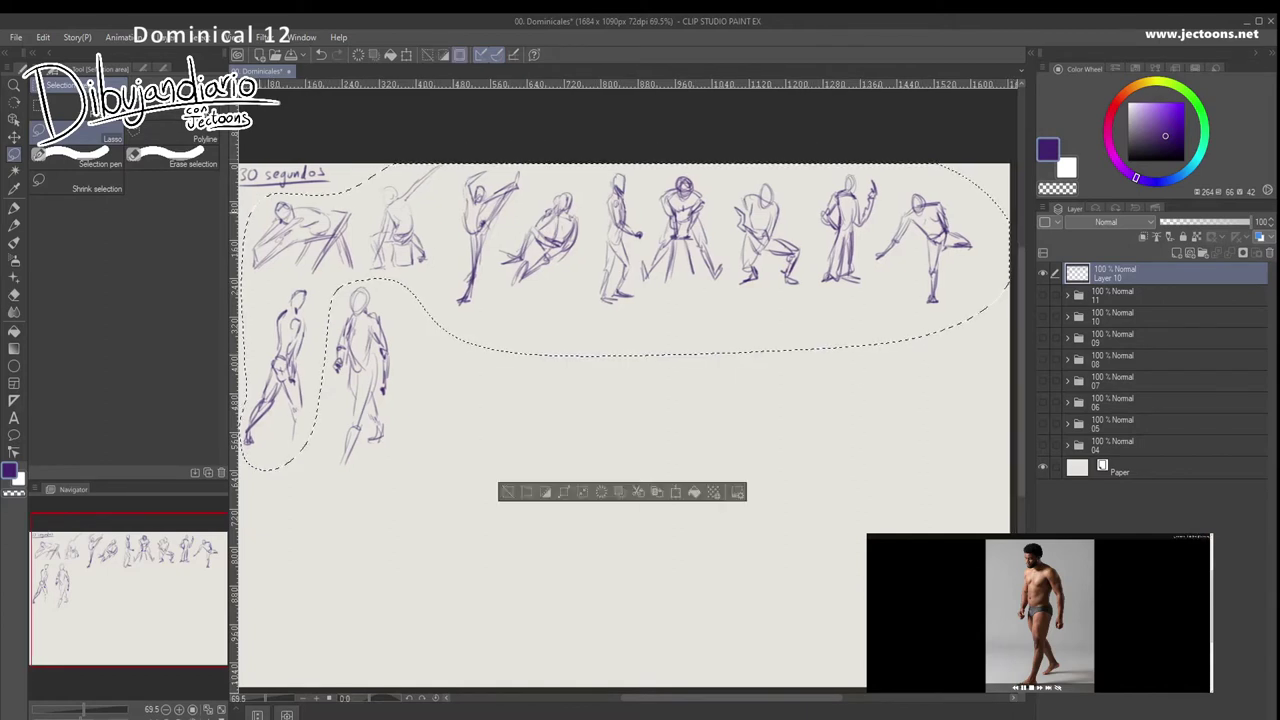
- Scale the selected figures to about half size, place them directly below the "30 segundos" heading and deselect
key(ctrl+t)
drag(1009, 163, 618, 318)
drag(429, 393, 427, 261)
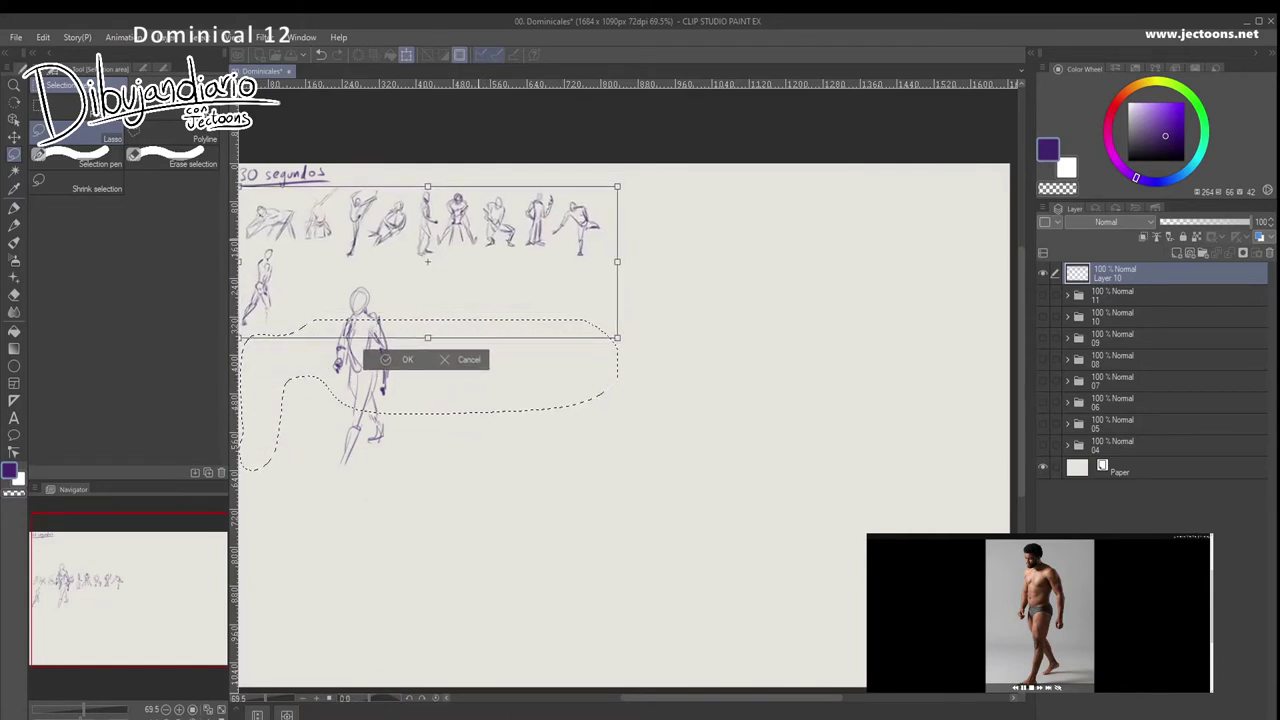
key(Return)
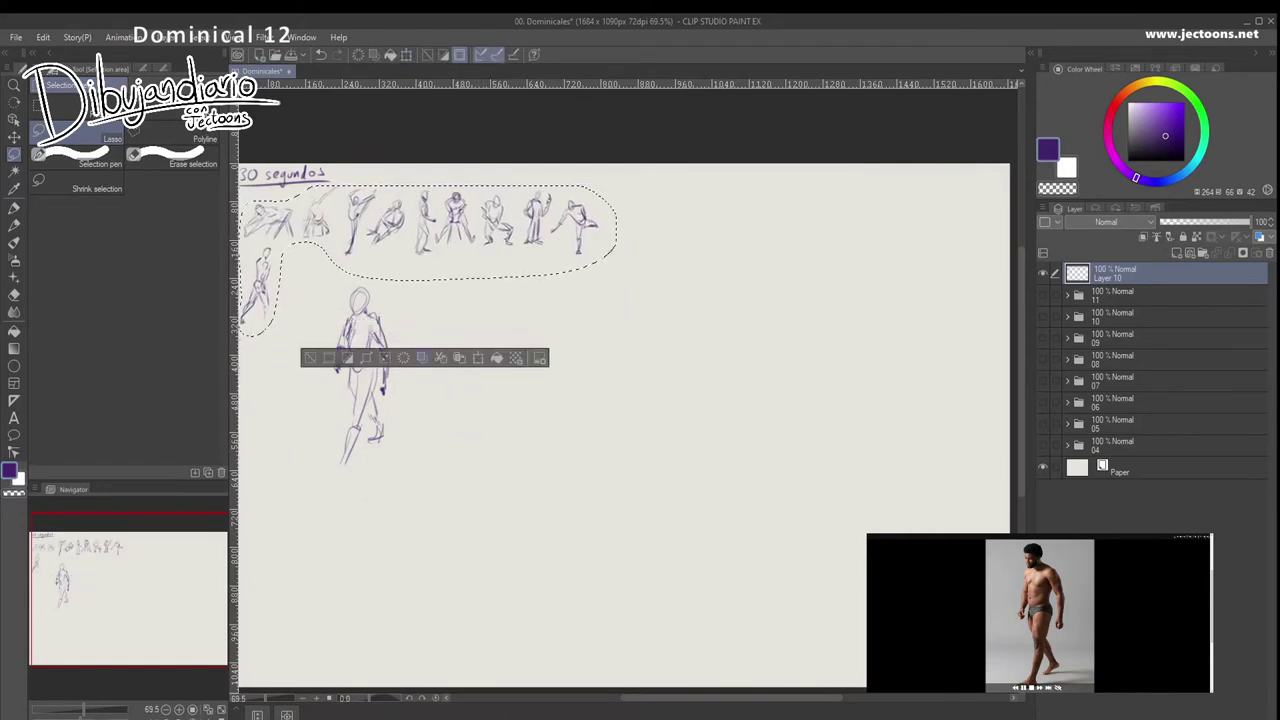
key(ctrl+d)
drag(500, 350, 604, 296)
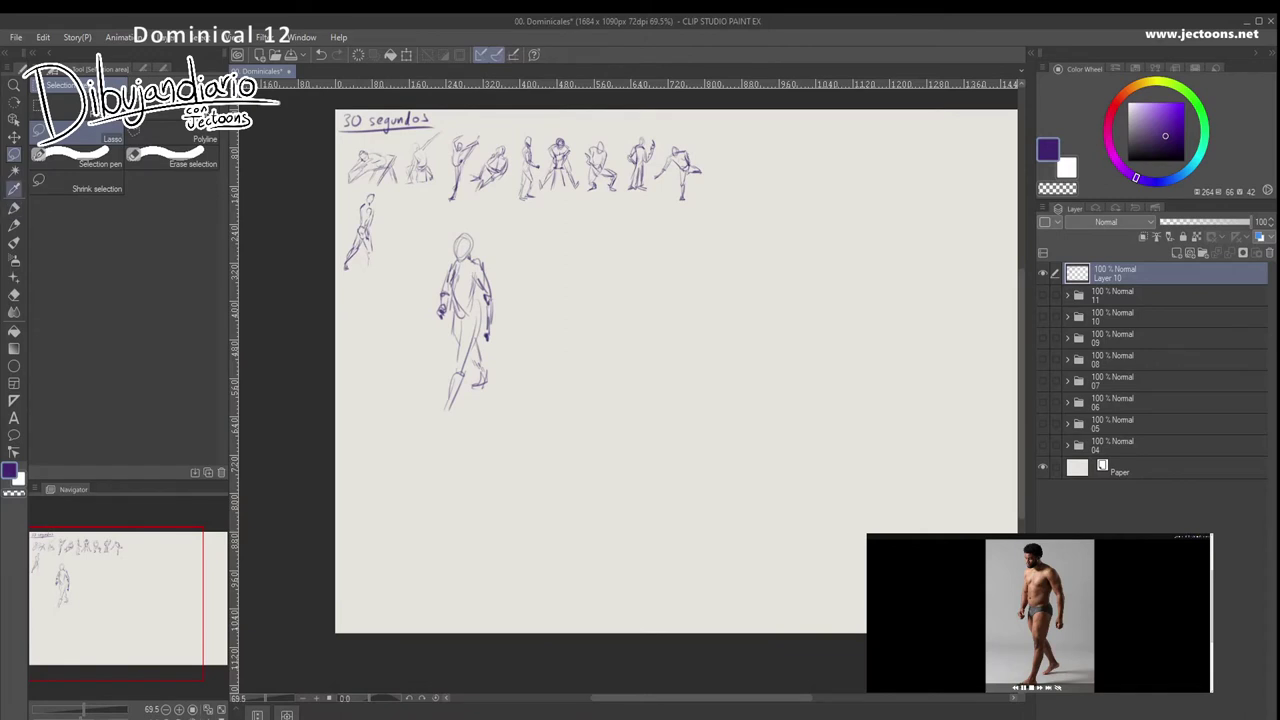
- Handwrite the label "1 minuto" below the shrunken second-row figure with the Lighter pencil and circle it
click(14, 224)
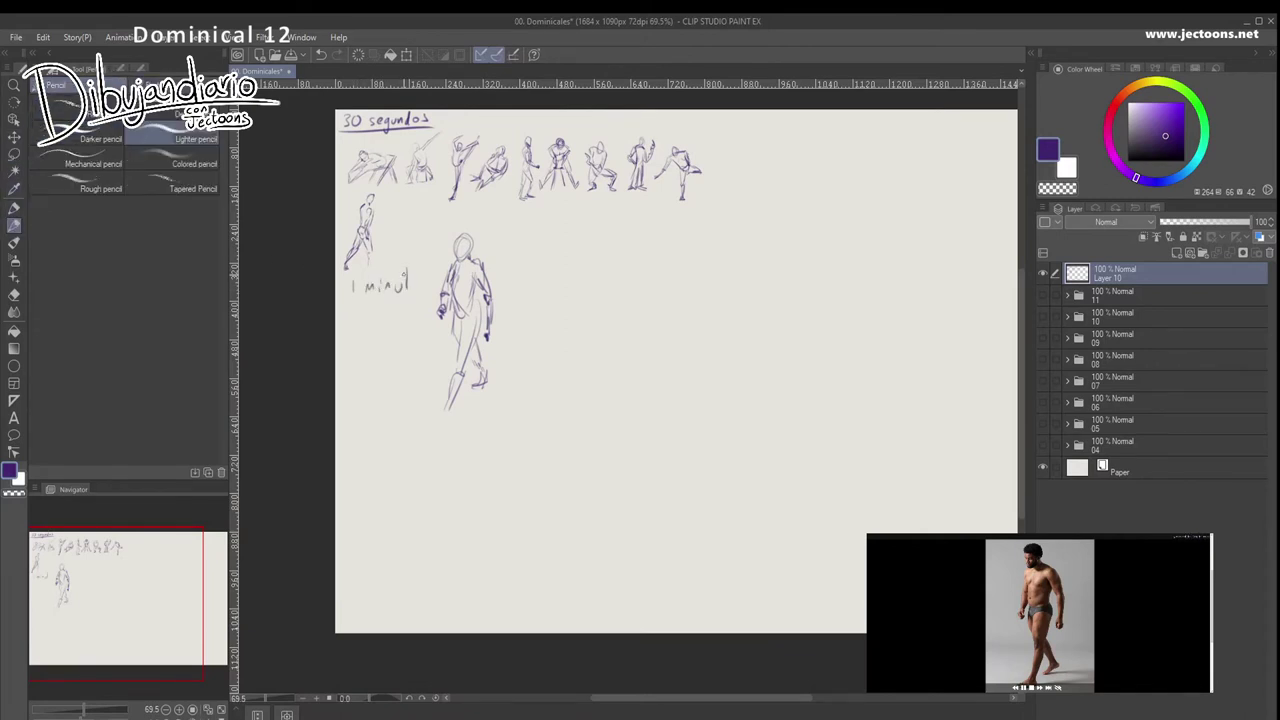
drag(413, 258, 390, 259)
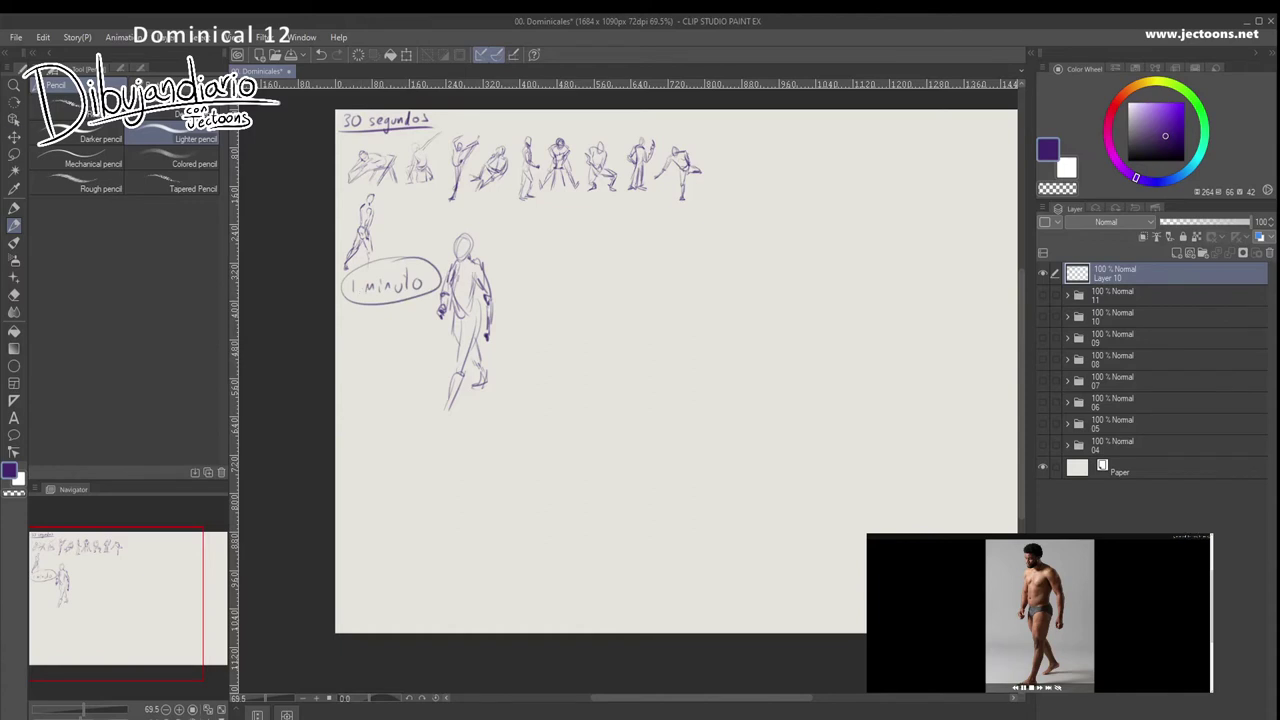
- Lasso the front-view walking man and move him directly below the "1 minuto" label
key(k)
key(m)
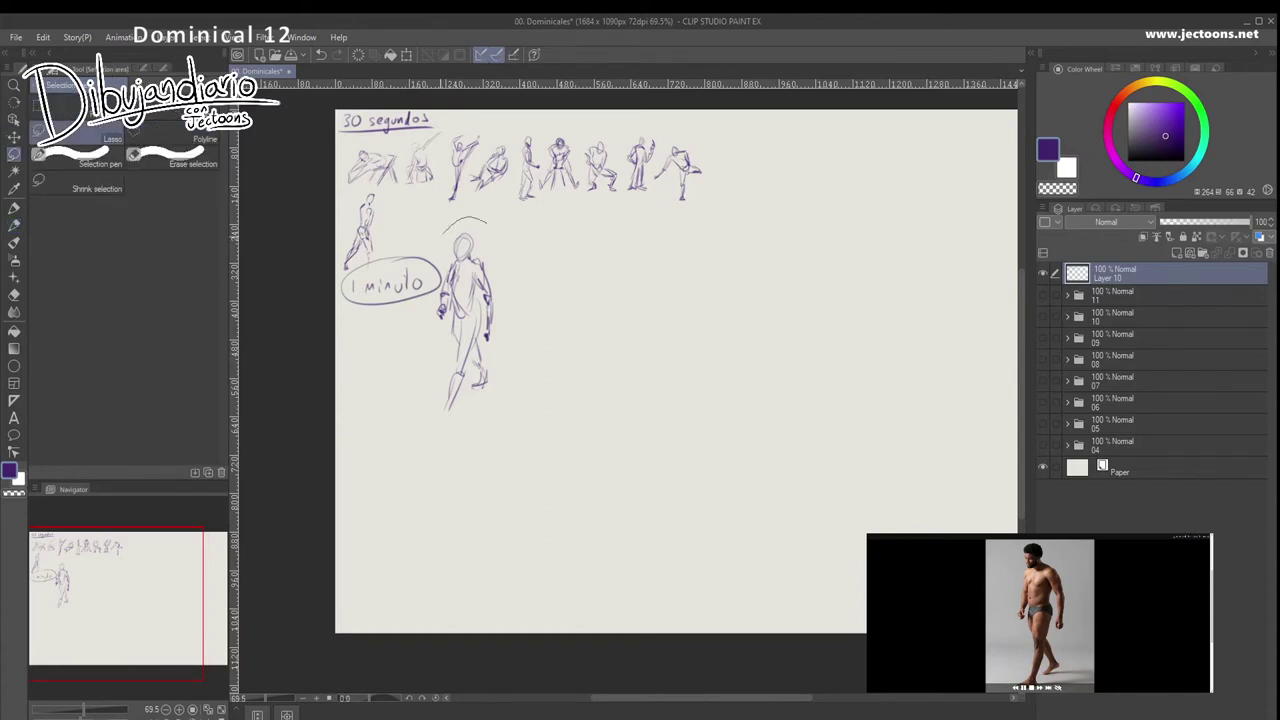
drag(441, 250, 486, 222)
key(k)
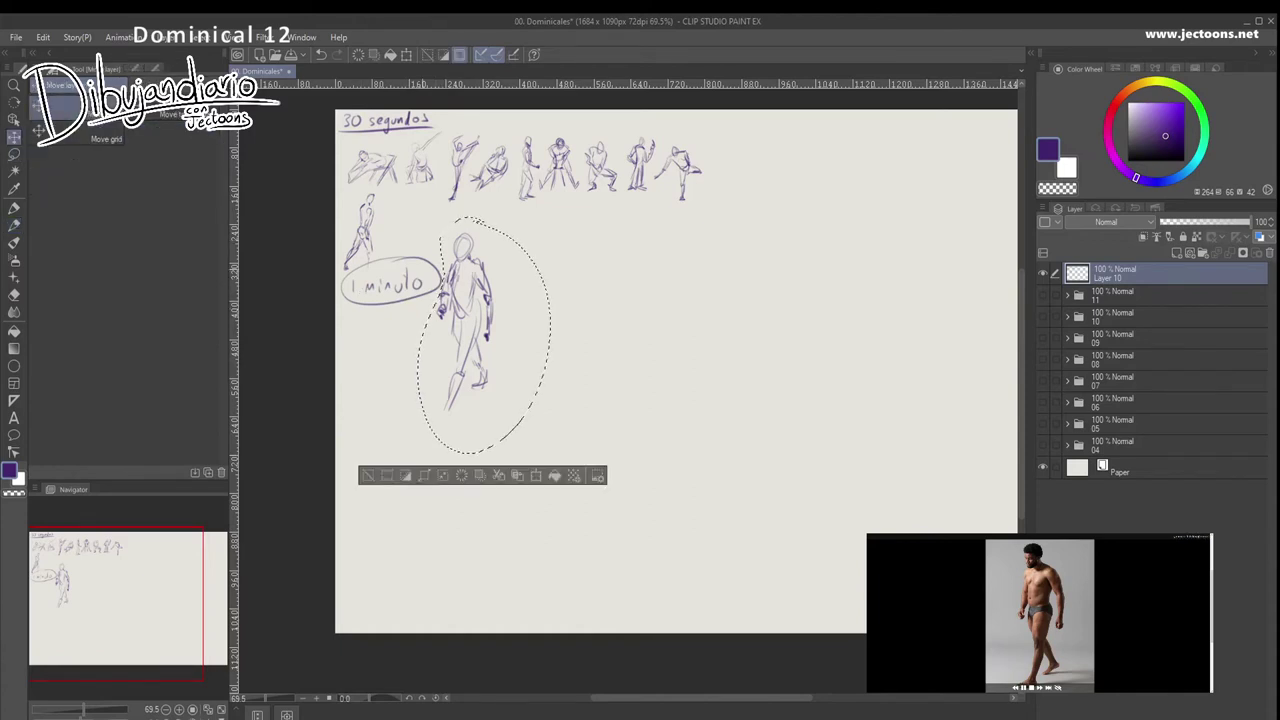
drag(465, 330, 359, 418)
- Scale the selected walking man down slightly, place him fully inside the canvas below the label and deselect
key(ctrl+t)
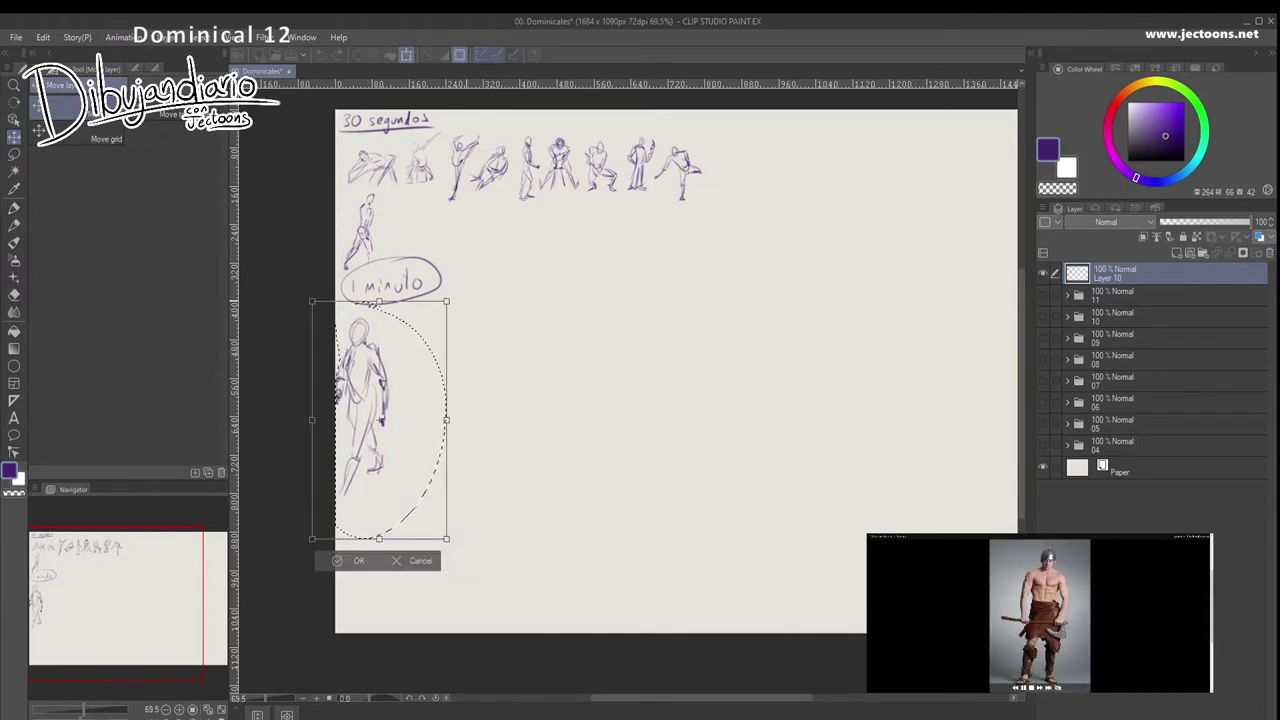
mouse_move(370, 436)
mouse_down()
mouse_move(407, 406)
mouse_move(398, 400)
mouse_up()
drag(457, 298, 445, 320)
drag(393, 411, 396, 401)
key(Return)
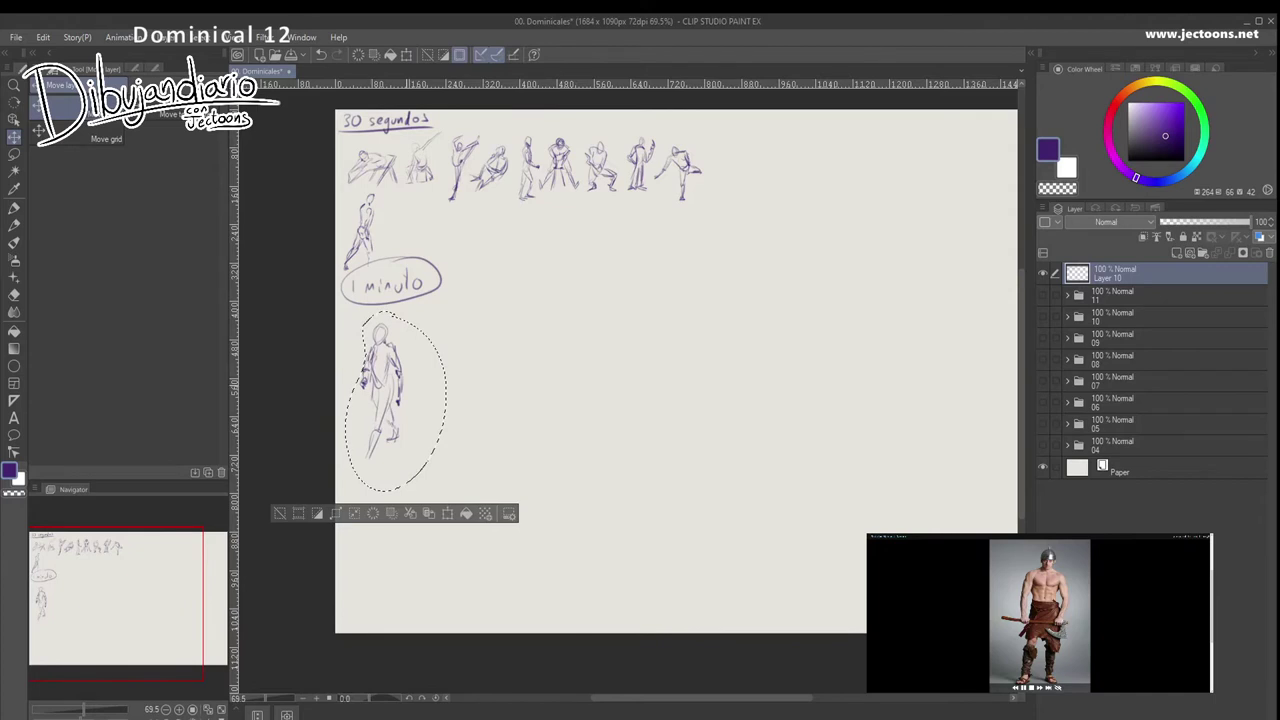
key(ctrl+d)
- Sketch the axe warrior's head, shoulders and chest beside the walking man with the Lighter pencil
click(14, 225)
mouse_move(435, 336)
mouse_down()
mouse_move(398, 279)
mouse_move(410, 311)
mouse_move(463, 311)
mouse_up()
key(ctrl+space)
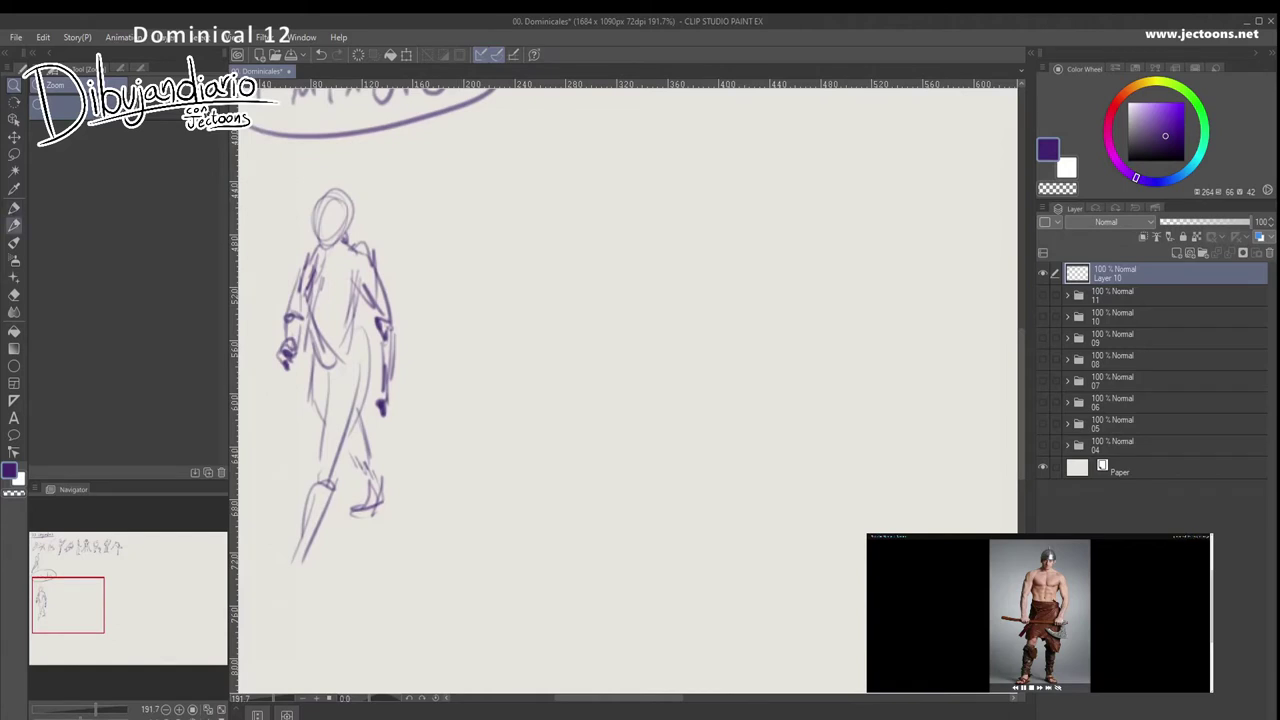
click(14, 226)
drag(533, 184, 513, 211)
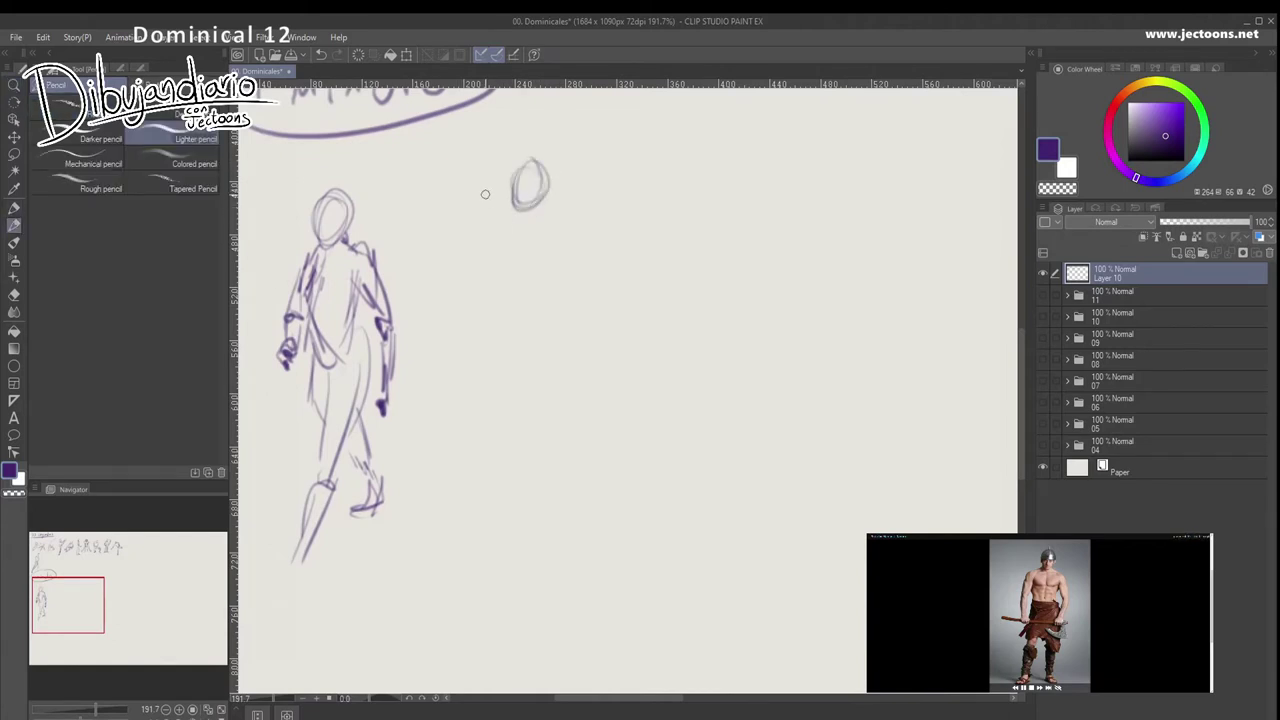
mouse_move(516, 205)
mouse_down()
mouse_move(474, 222)
mouse_move(568, 224)
mouse_move(472, 221)
mouse_move(483, 261)
mouse_up()
mouse_move(550, 232)
mouse_down()
mouse_move(560, 266)
mouse_move(546, 280)
mouse_up()
drag(474, 248, 486, 272)
mouse_move(518, 230)
mouse_down()
mouse_move(514, 267)
mouse_move(485, 258)
mouse_move(542, 267)
mouse_move(487, 269)
mouse_move(500, 312)
mouse_up()
mouse_move(482, 268)
mouse_down()
mouse_move(540, 280)
mouse_move(476, 334)
mouse_up()
- Draw the warrior's upper arms and add the spiked helmet to his head
mouse_move(472, 226)
mouse_down()
mouse_move(450, 262)
mouse_move(454, 314)
mouse_up()
mouse_move(462, 236)
mouse_down()
mouse_move(457, 288)
mouse_move(455, 273)
mouse_move(450, 320)
mouse_up()
drag(468, 288, 462, 336)
mouse_move(512, 176)
mouse_down()
mouse_move(548, 172)
mouse_move(533, 169)
mouse_up()
drag(564, 222, 592, 300)
- Draw the warrior's belt and kilt with its folds, from the waist down to the knees
mouse_move(594, 294)
mouse_down()
mouse_move(556, 346)
mouse_move(490, 320)
mouse_move(466, 390)
mouse_up()
mouse_move(466, 390)
mouse_down()
mouse_move(511, 375)
mouse_move(570, 416)
mouse_up()
drag(545, 306, 566, 408)
drag(525, 336, 565, 405)
drag(479, 318, 467, 355)
drag(523, 303, 492, 410)
drag(488, 312, 462, 389)
- Sketch the warrior's knees, lower legs and feet below the kilt
drag(484, 402, 480, 416)
mouse_move(466, 400)
mouse_down()
mouse_move(490, 420)
mouse_move(478, 478)
mouse_up()
mouse_move(466, 434)
mouse_down()
mouse_move(486, 460)
mouse_move(472, 494)
mouse_up()
mouse_move(478, 474)
mouse_down()
mouse_move(464, 508)
mouse_move(430, 514)
mouse_up()
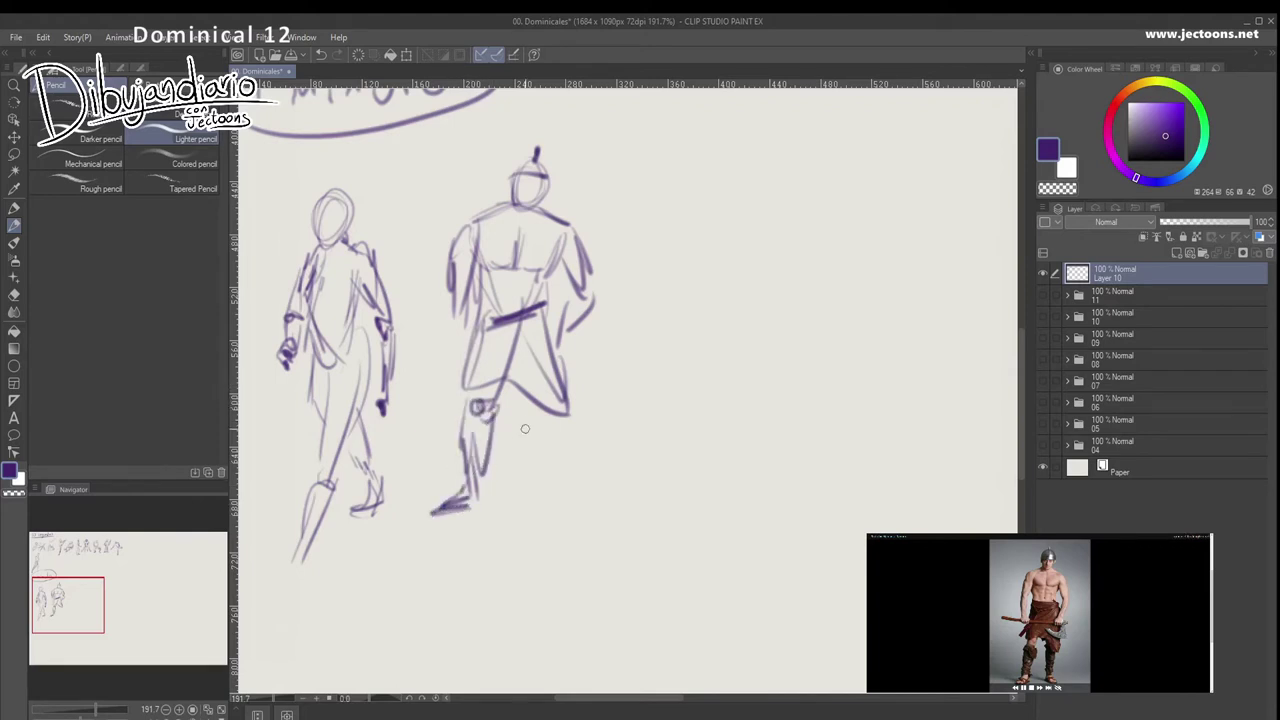
mouse_move(530, 396)
mouse_down()
mouse_move(522, 478)
mouse_move(546, 494)
mouse_up()
mouse_move(550, 440)
mouse_down()
mouse_move(532, 510)
mouse_move(549, 507)
mouse_up()
- Draw the warrior's forearm and hand with the axe held across his thighs, including its broad blade
mouse_move(450, 278)
mouse_down()
mouse_move(465, 377)
mouse_move(586, 358)
mouse_up()
mouse_move(432, 378)
mouse_down()
mouse_move(590, 362)
mouse_move(604, 396)
mouse_up()
mouse_move(598, 352)
mouse_down()
mouse_move(566, 381)
mouse_move(606, 418)
mouse_up()
mouse_move(578, 368)
mouse_down()
mouse_move(550, 410)
mouse_move(620, 418)
mouse_up()
mouse_move(604, 352)
mouse_down()
mouse_move(620, 412)
mouse_move(604, 394)
mouse_up()
- Add the warrior's other forearm and draw his facial features and beard under the helmet
drag(580, 297, 575, 350)
mouse_move(516, 176)
mouse_down()
mouse_move(518, 205)
mouse_move(539, 208)
mouse_move(538, 185)
mouse_move(528, 203)
mouse_up()
drag(508, 187, 522, 210)
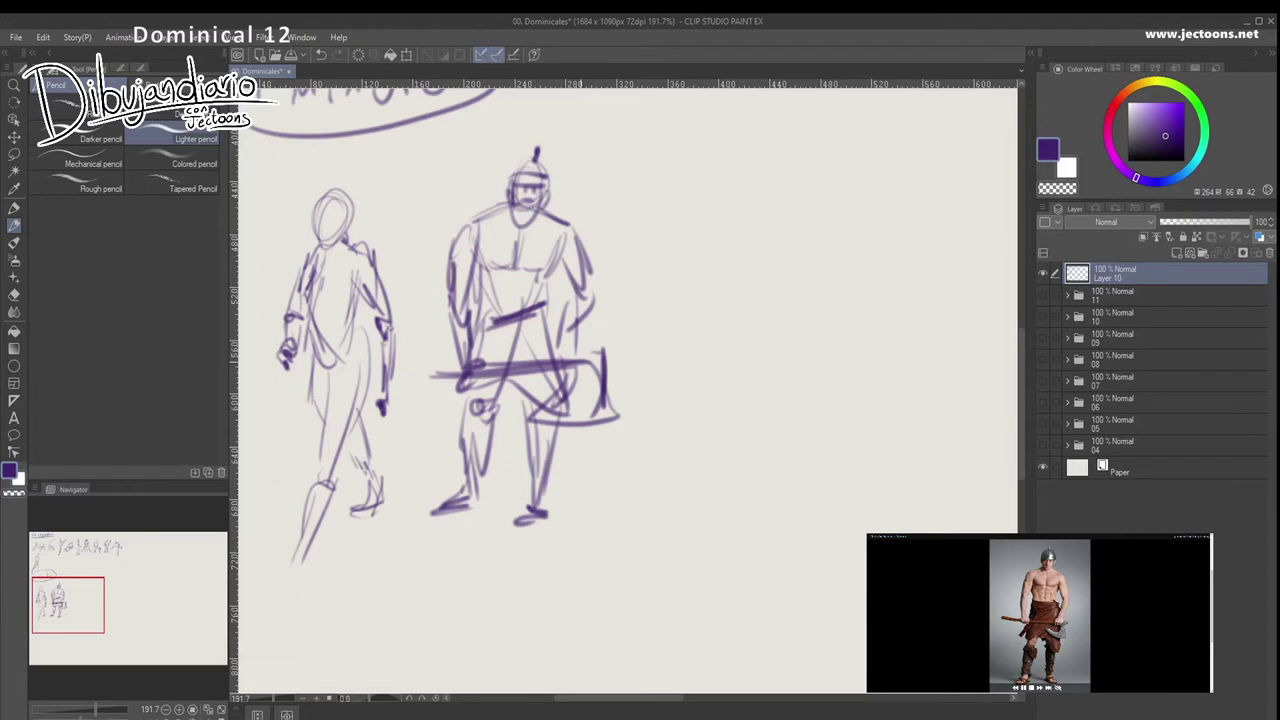
- Sketch the front-view standing man's head, neck and torso with its centre and chest lines beside the warrior
drag(581, 362, 504, 388)
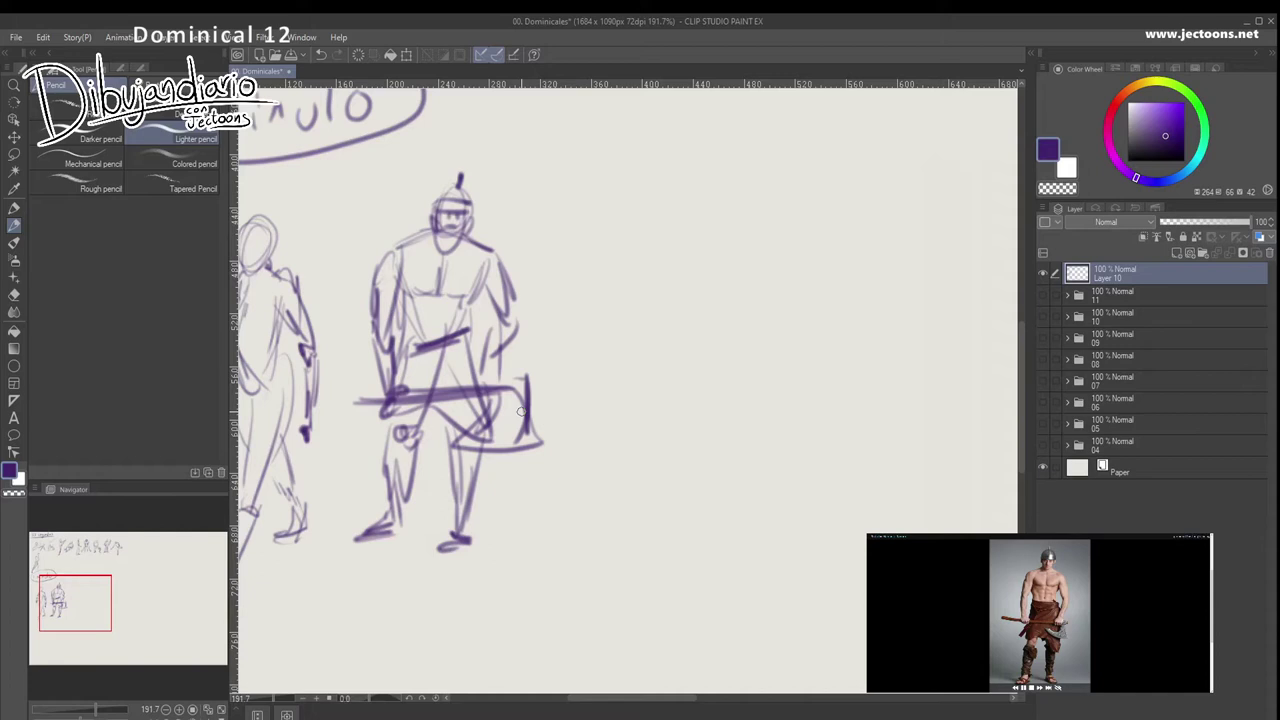
drag(508, 506, 502, 518)
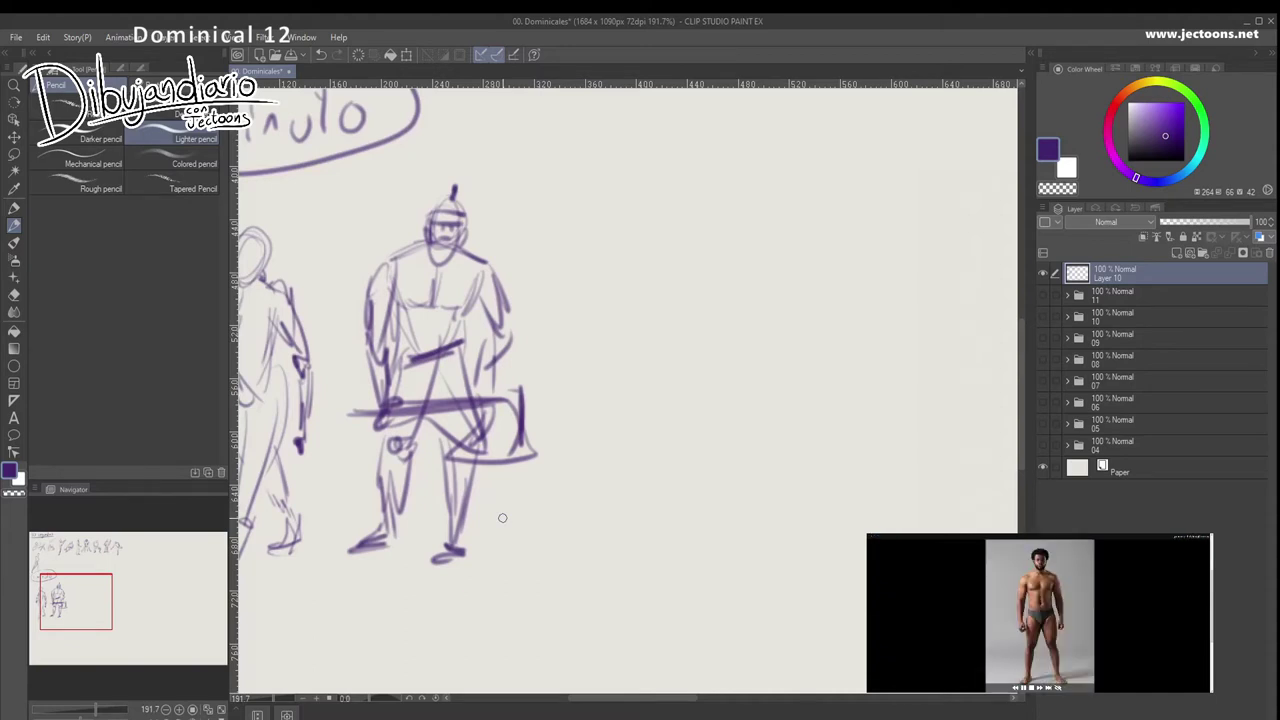
drag(550, 433, 473, 410)
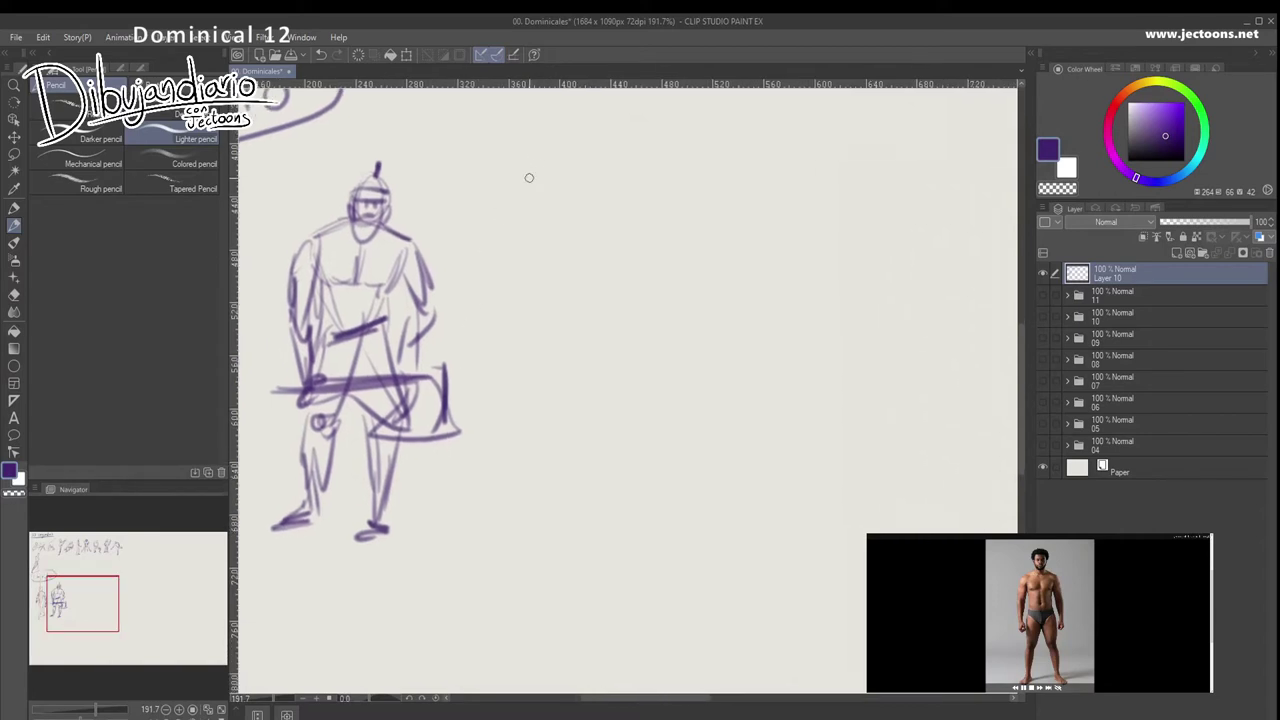
mouse_move(526, 150)
mouse_down()
mouse_move(555, 134)
mouse_move(537, 121)
mouse_up()
mouse_move(498, 193)
mouse_down()
mouse_move(578, 192)
mouse_move(495, 193)
mouse_move(552, 192)
mouse_move(500, 195)
mouse_move(520, 286)
mouse_up()
drag(537, 192, 538, 298)
mouse_move(495, 192)
mouse_down()
mouse_move(509, 292)
mouse_move(574, 298)
mouse_up()
drag(578, 202, 568, 286)
drag(572, 206, 556, 288)
drag(488, 214, 512, 306)
mouse_move(536, 229)
mouse_down()
mouse_move(572, 237)
mouse_move(537, 234)
mouse_up()
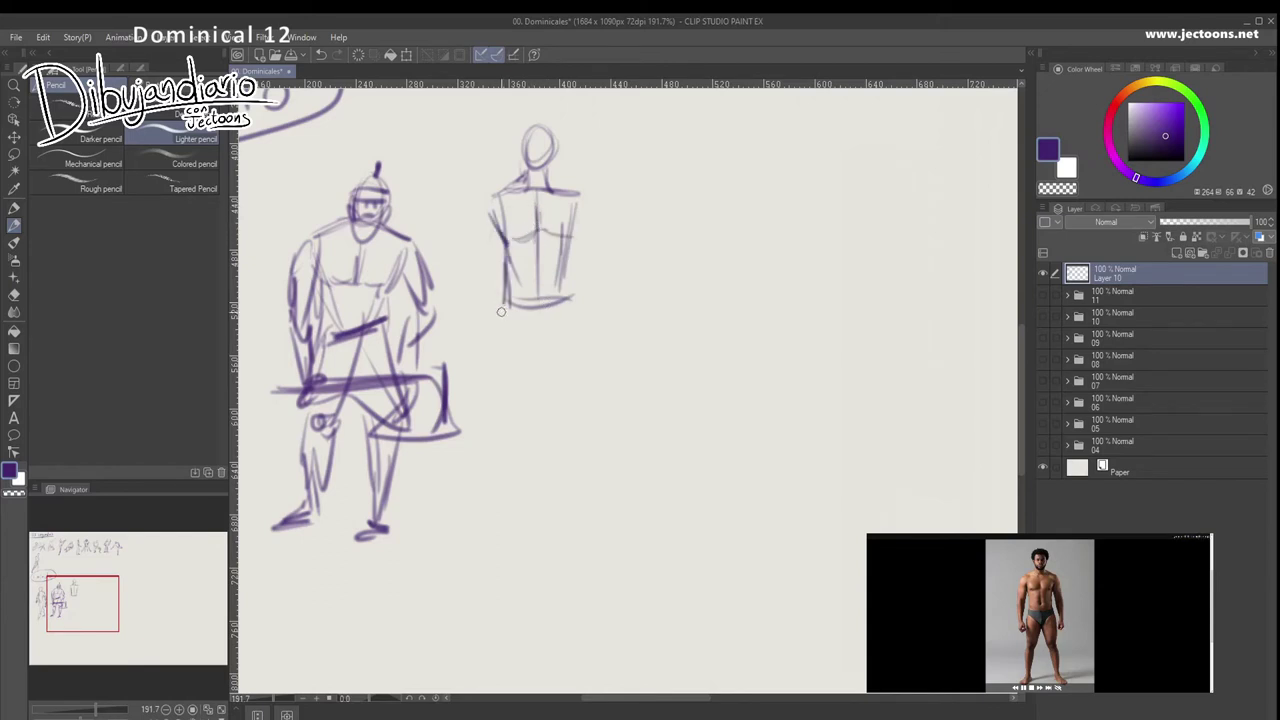
- Draw the standing man's briefs and both legs with knees and feet
mouse_move(503, 303)
mouse_down()
mouse_move(497, 323)
mouse_move(534, 343)
mouse_up()
drag(565, 305, 534, 350)
drag(500, 302, 484, 418)
mouse_move(530, 346)
mouse_down()
mouse_move(508, 424)
mouse_move(484, 428)
mouse_move(506, 446)
mouse_move(496, 496)
mouse_up()
mouse_move(484, 422)
mouse_down()
mouse_move(473, 533)
mouse_move(450, 551)
mouse_move(468, 550)
mouse_up()
drag(446, 562, 499, 532)
drag(505, 470, 496, 534)
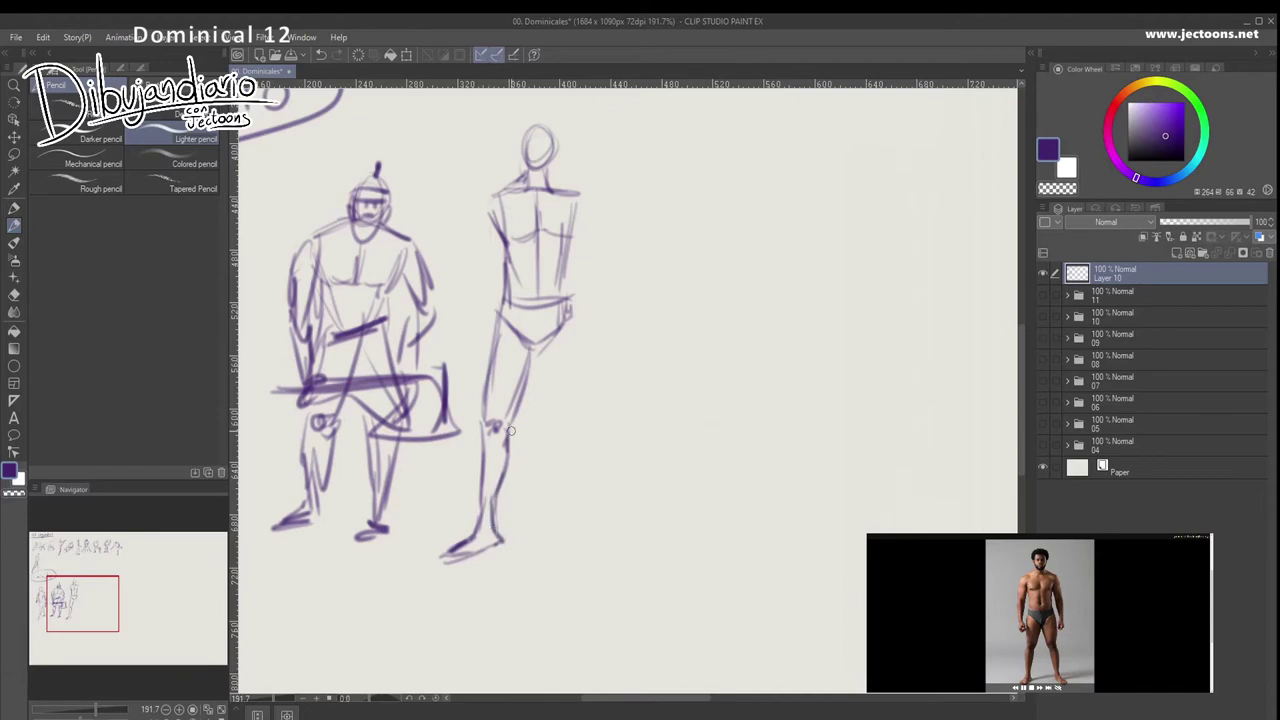
drag(530, 346, 550, 418)
mouse_move(565, 330)
mouse_down()
mouse_move(576, 426)
mouse_move(553, 458)
mouse_move(570, 498)
mouse_move(557, 540)
mouse_move(582, 557)
mouse_up()
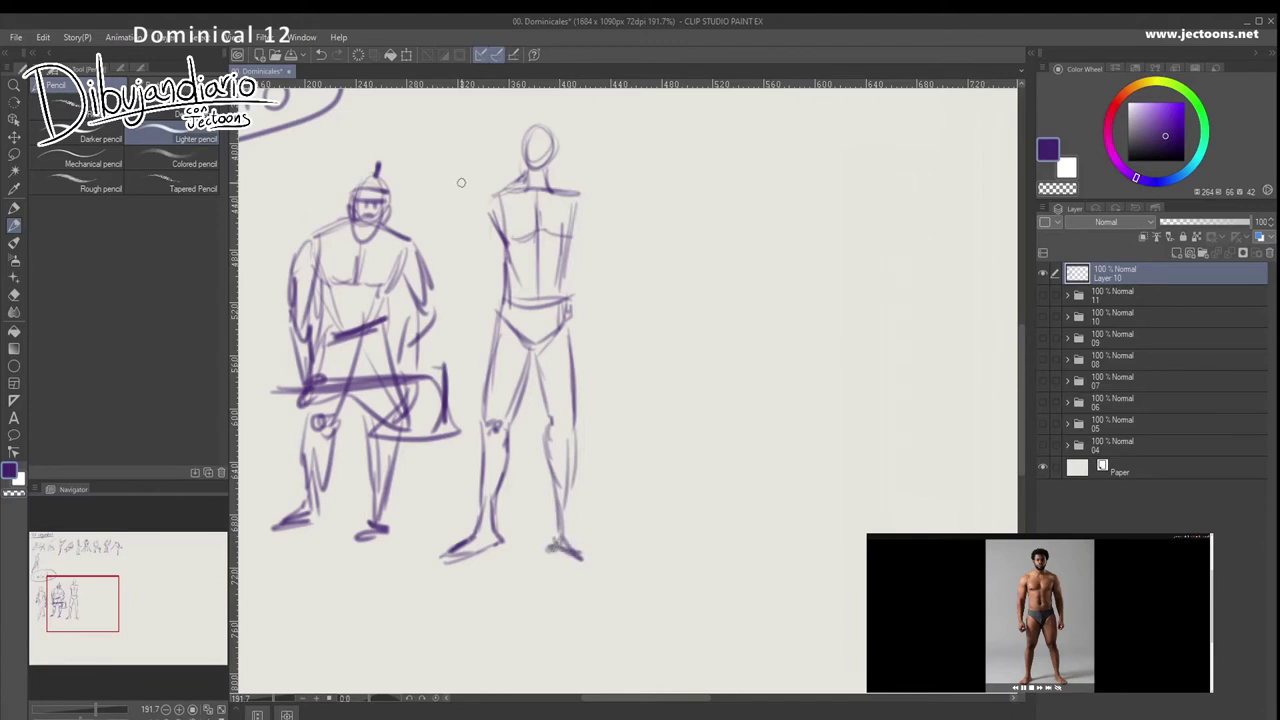
- Draw the standing man's arms and hands, and add his neck, curly hair and face
mouse_move(498, 194)
mouse_down()
mouse_move(464, 256)
mouse_move(455, 350)
mouse_move(466, 362)
mouse_up()
mouse_move(580, 189)
mouse_down()
mouse_move(605, 266)
mouse_move(592, 286)
mouse_move(598, 384)
mouse_up()
drag(545, 172, 570, 190)
mouse_move(522, 136)
mouse_down()
mouse_move(535, 178)
mouse_move(522, 125)
mouse_move(518, 241)
mouse_move(519, 229)
mouse_up()
mouse_move(518, 167)
mouse_down()
mouse_move(507, 177)
mouse_move(516, 205)
mouse_move(538, 160)
mouse_move(557, 168)
mouse_move(558, 204)
mouse_move(538, 202)
mouse_up()
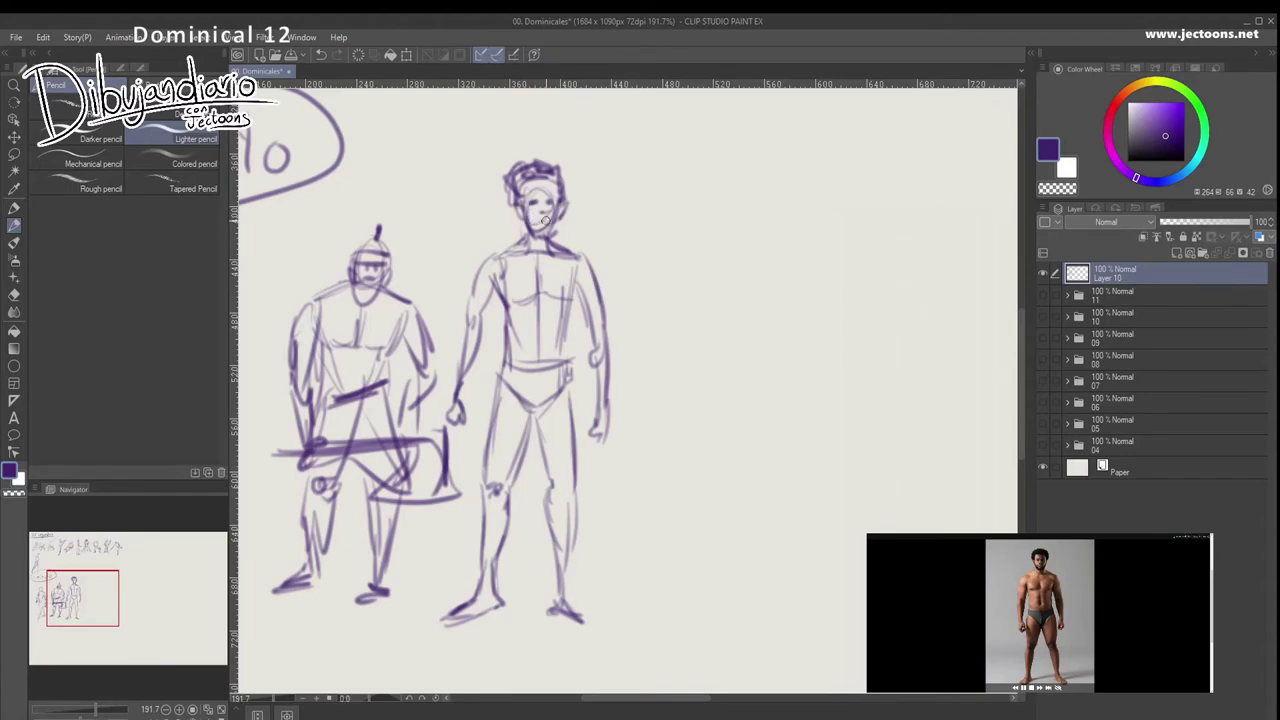
- Sketch the side-view leaping man's head, torso and backward-hanging arm beside the standing man
drag(529, 321, 560, 291)
key(ctrl+space)
drag(532, 468, 475, 468)
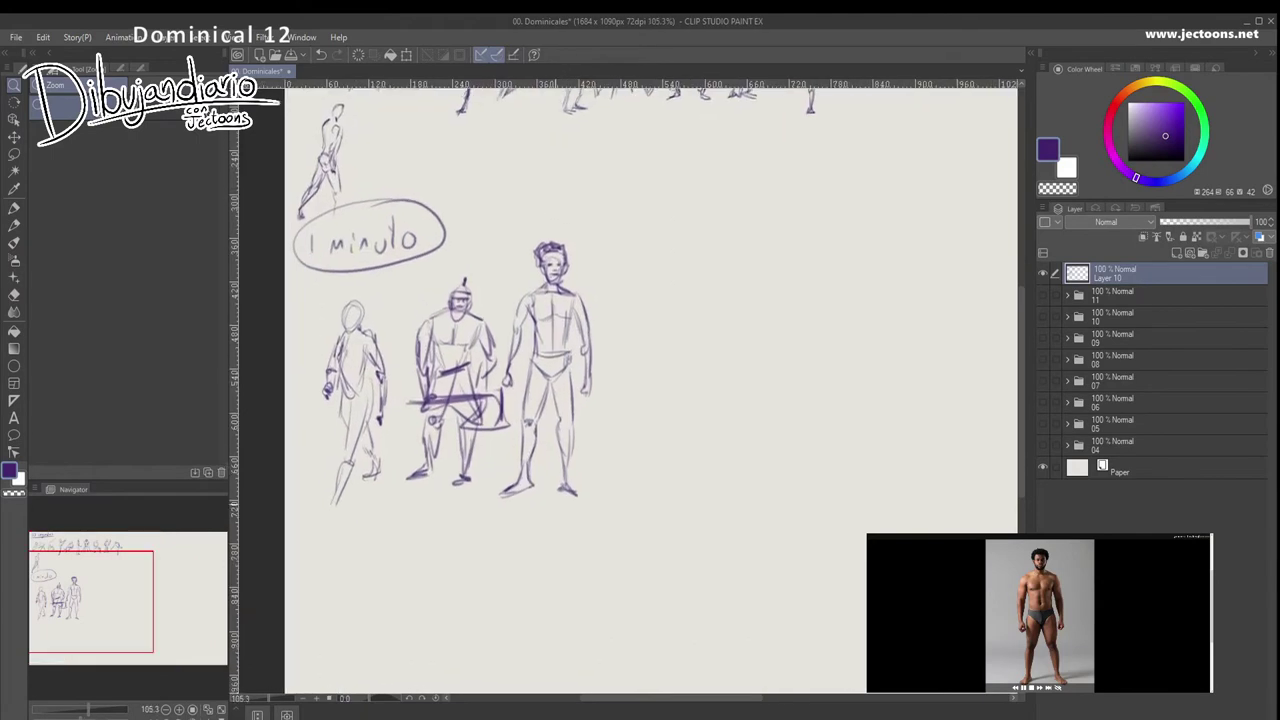
drag(718, 336, 607, 345)
drag(422, 290, 463, 297)
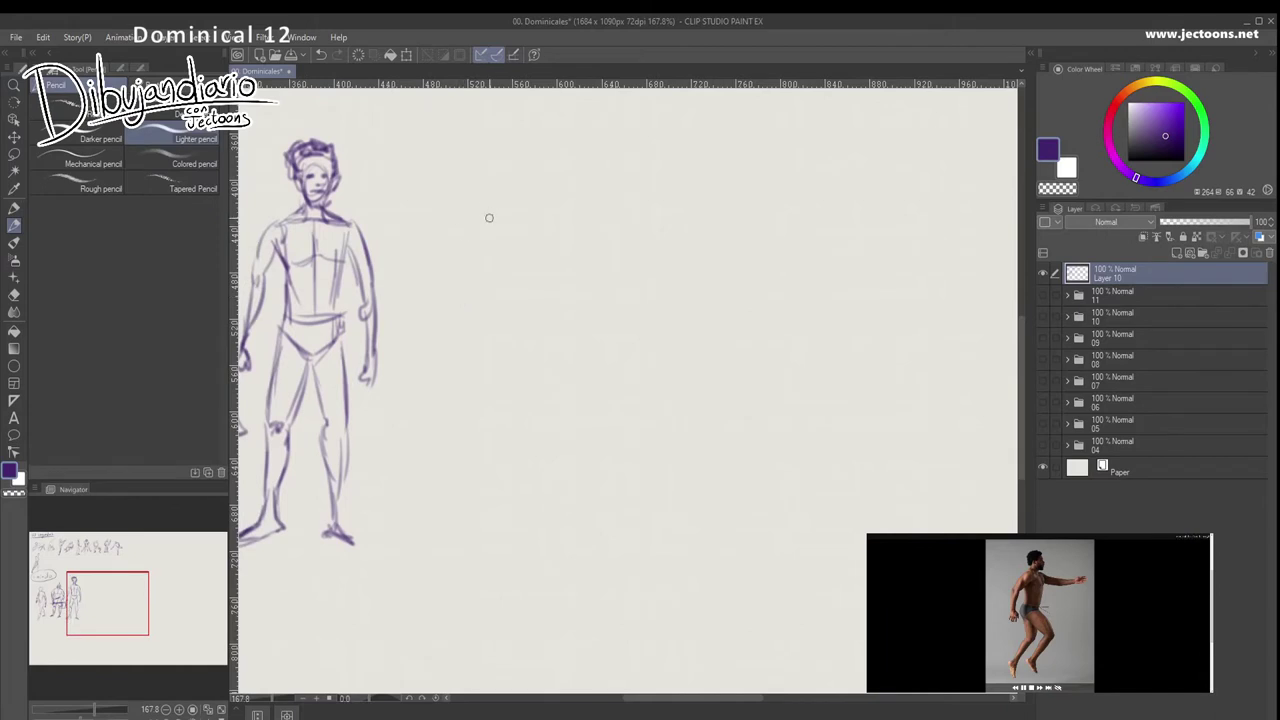
drag(505, 172, 534, 229)
mouse_move(530, 176)
mouse_down()
mouse_move(533, 221)
mouse_move(496, 235)
mouse_move(515, 239)
mouse_move(496, 267)
mouse_move(449, 286)
mouse_move(409, 412)
mouse_move(432, 400)
mouse_move(424, 380)
mouse_move(450, 295)
mouse_move(428, 376)
mouse_up()
mouse_move(444, 269)
mouse_down()
mouse_move(476, 304)
mouse_move(512, 246)
mouse_move(525, 300)
mouse_move(464, 276)
mouse_up()
- Draw the leaping man's bent front and rear legs with both feet pointing down
mouse_move(462, 364)
mouse_down()
mouse_move(524, 310)
mouse_move(470, 400)
mouse_move(457, 376)
mouse_move(575, 445)
mouse_move(545, 455)
mouse_move(494, 528)
mouse_up()
mouse_move(549, 452)
mouse_down()
mouse_move(508, 524)
mouse_move(516, 538)
mouse_up()
mouse_move(514, 533)
mouse_down()
mouse_move(522, 570)
mouse_move(518, 558)
mouse_up()
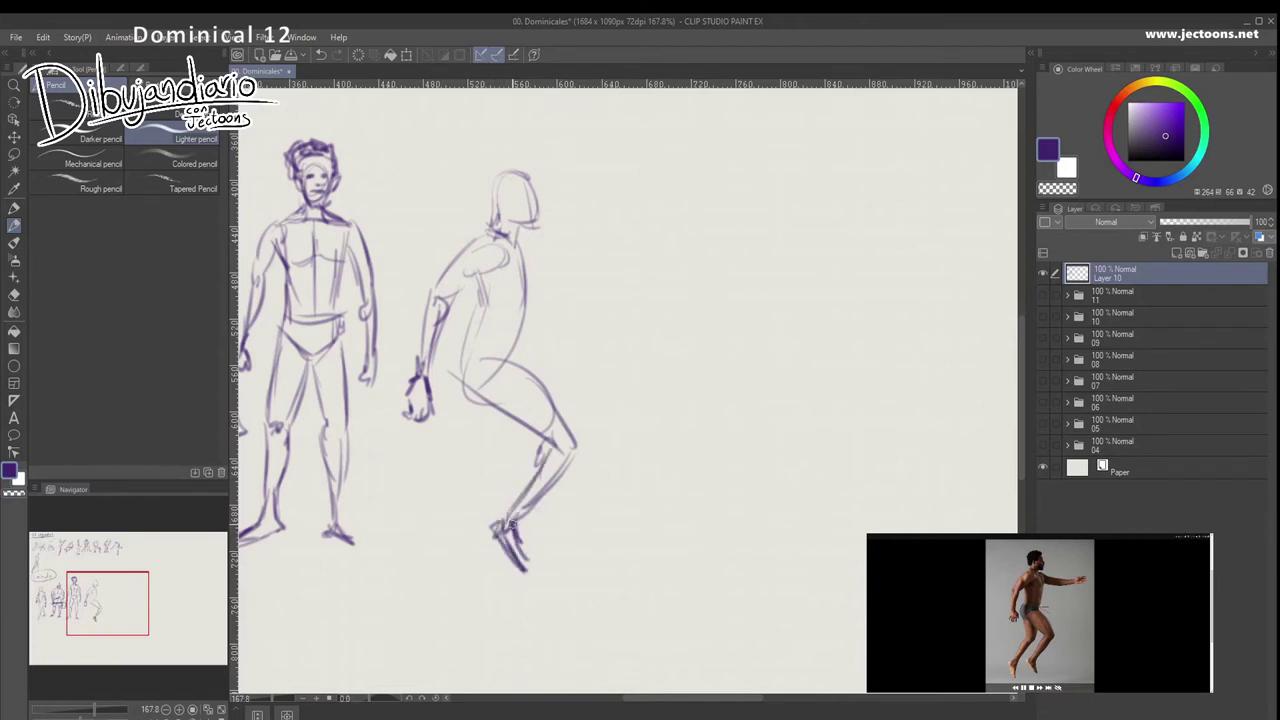
drag(492, 392, 486, 468)
mouse_move(452, 378)
mouse_down()
mouse_move(454, 488)
mouse_move(420, 532)
mouse_up()
mouse_move(472, 464)
mouse_down()
mouse_move(403, 551)
mouse_move(411, 538)
mouse_move(394, 539)
mouse_move(407, 593)
mouse_move(413, 566)
mouse_move(398, 551)
mouse_move(404, 594)
mouse_up()
mouse_move(386, 542)
mouse_down()
mouse_move(398, 588)
mouse_move(411, 563)
mouse_up()
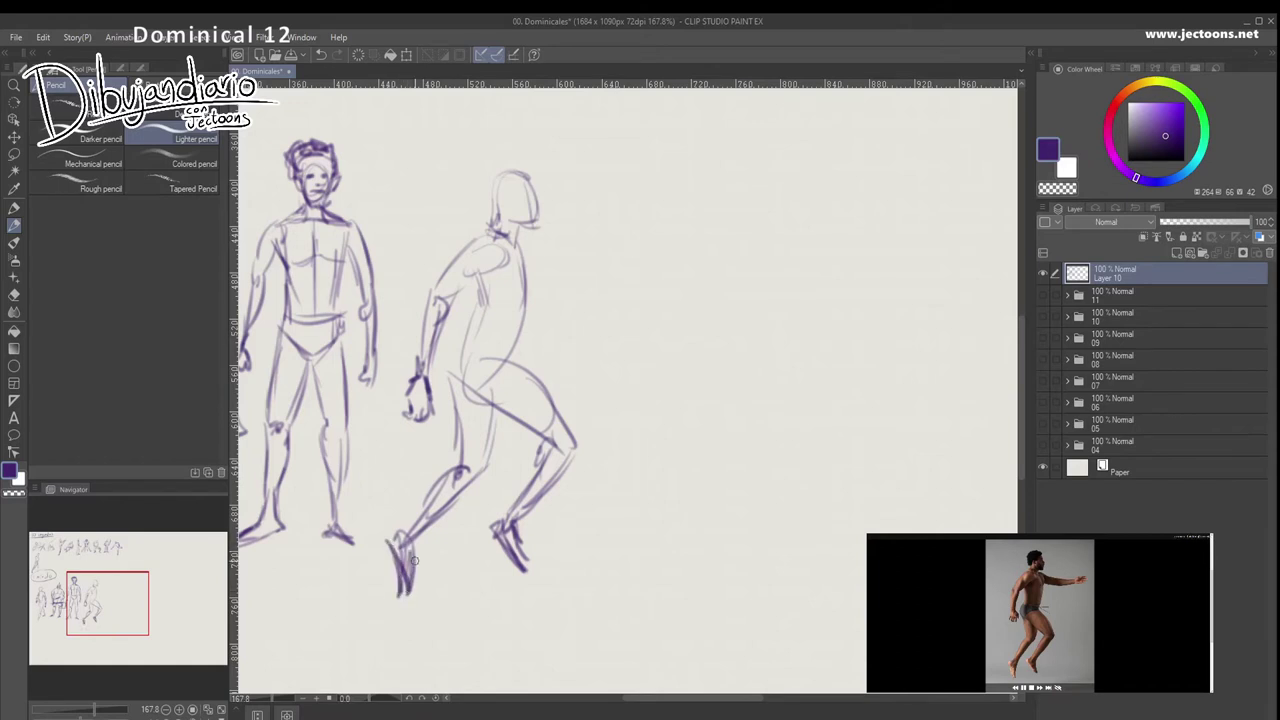
- Reinforce the leaping man's chest, belly, back and hip contours with darker strokes
drag(530, 244, 520, 292)
drag(522, 274, 510, 340)
mouse_move(528, 285)
mouse_down()
mouse_move(522, 308)
mouse_move(486, 314)
mouse_up()
mouse_move(488, 294)
mouse_down()
mouse_move(516, 346)
mouse_move(508, 362)
mouse_up()
drag(480, 308, 454, 382)
drag(453, 364, 503, 407)
drag(517, 336, 509, 357)
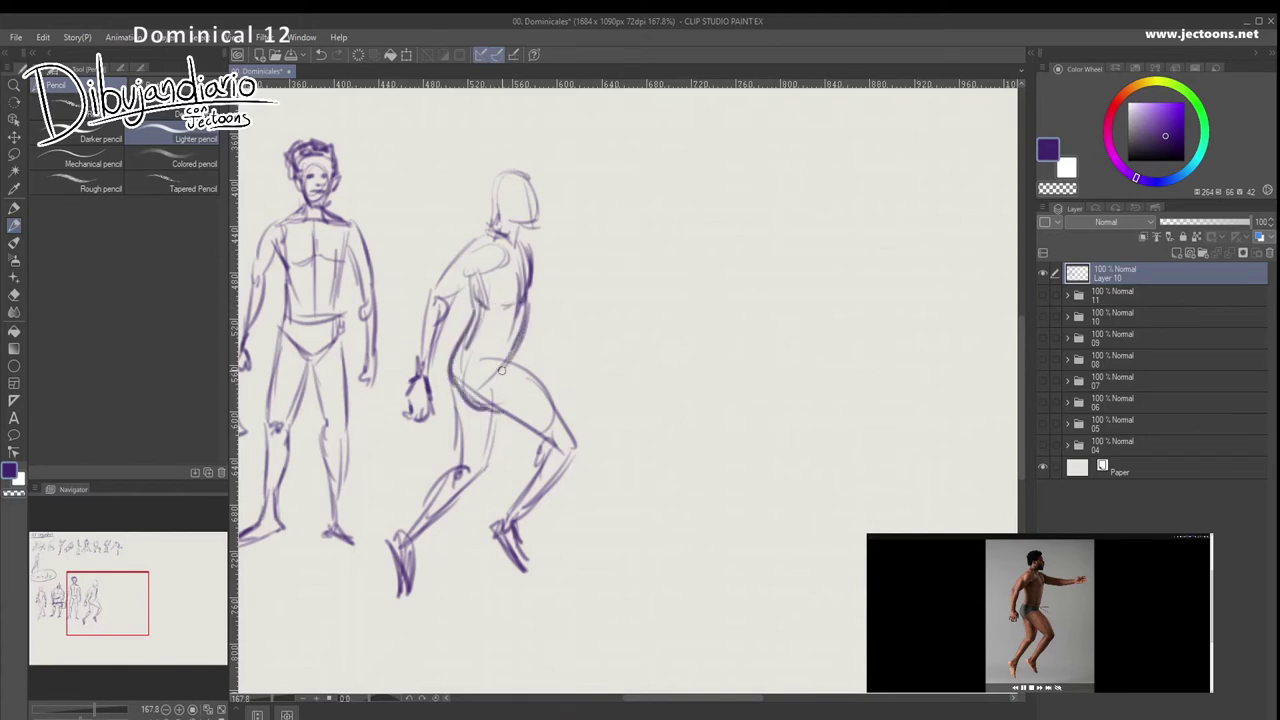
- Draw the leaping man's arm and hand stretched forward, and add his hair and facial profile
drag(522, 236, 608, 254)
mouse_move(532, 274)
mouse_down()
mouse_move(638, 264)
mouse_move(620, 260)
mouse_move(676, 240)
mouse_up()
drag(528, 180, 495, 172)
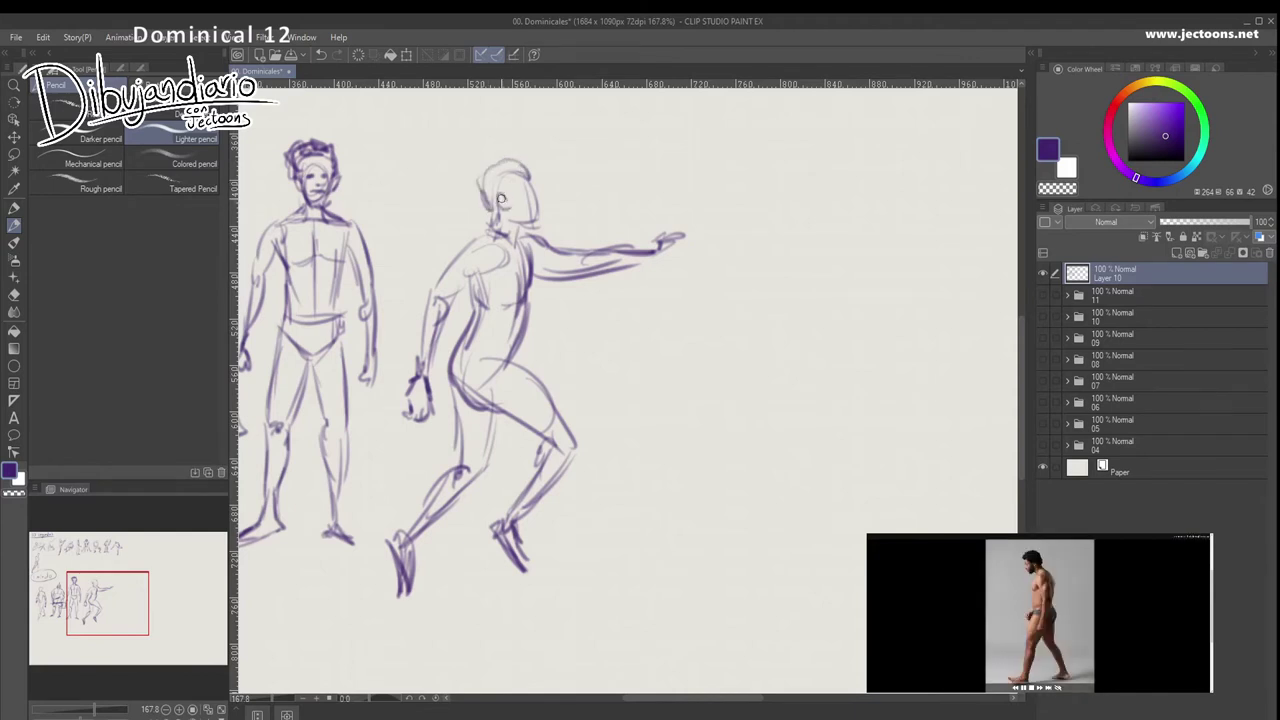
mouse_move(526, 174)
mouse_down()
mouse_move(486, 185)
mouse_move(523, 170)
mouse_move(533, 185)
mouse_move(520, 161)
mouse_move(535, 222)
mouse_up()
- Sketch the side-view walking man's head beyond the leaping man's outstretched hand and undo the shoulder stroke
drag(615, 374, 365, 355)
mouse_move(500, 376)
mouse_down()
mouse_move(453, 385)
mouse_move(487, 380)
mouse_move(453, 374)
mouse_up()
click(13, 225)
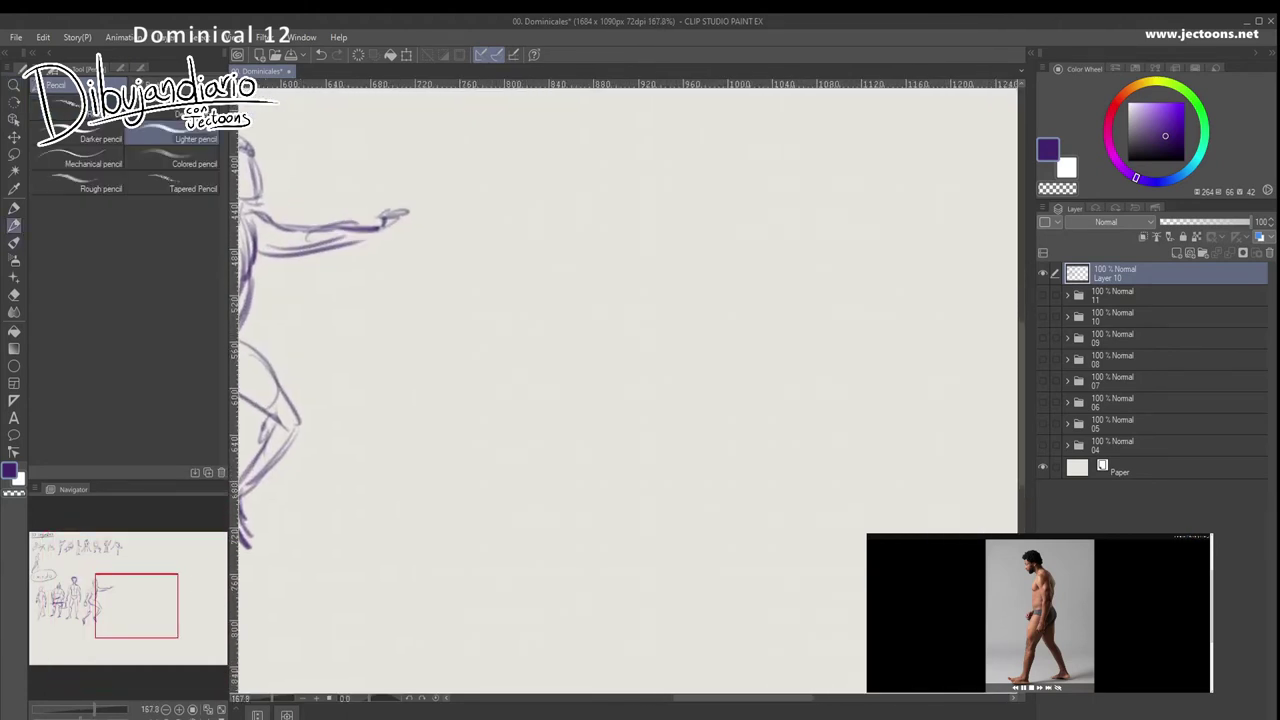
drag(464, 317, 425, 319)
drag(409, 240, 414, 260)
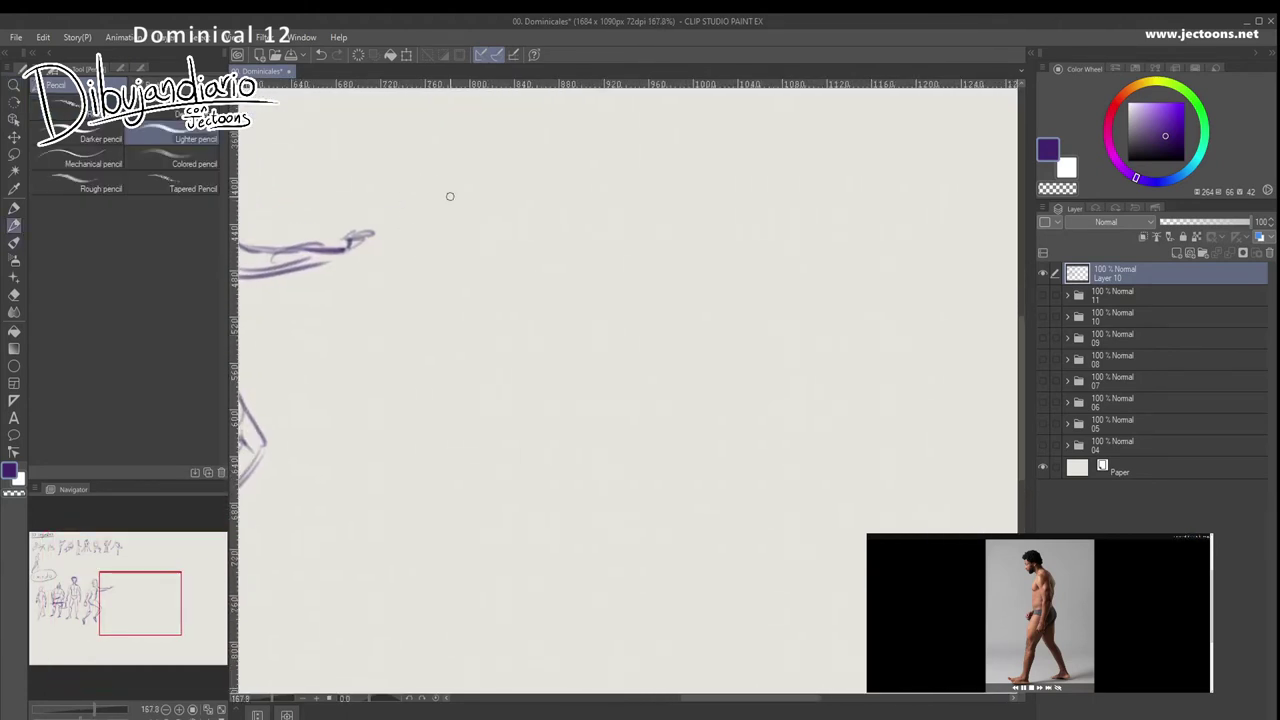
mouse_move(448, 179)
mouse_down()
mouse_move(460, 212)
mouse_move(439, 156)
mouse_move(446, 209)
mouse_move(476, 169)
mouse_move(474, 202)
mouse_move(505, 216)
mouse_up()
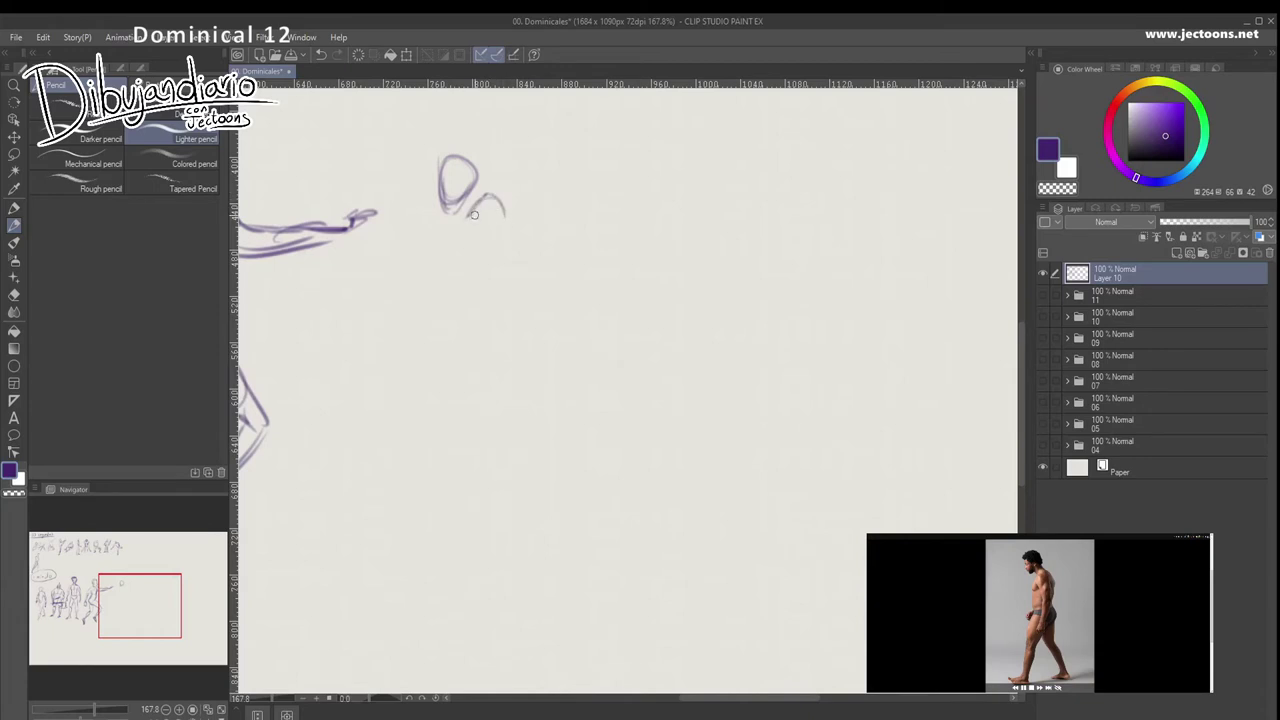
key(ctrl+z)
- Outline the side-view walking man's torso and draw his briefs
mouse_move(476, 225)
mouse_down()
mouse_move(476, 193)
mouse_move(521, 254)
mouse_move(467, 285)
mouse_move(458, 345)
mouse_up()
mouse_move(467, 342)
mouse_down()
mouse_move(452, 310)
mouse_move(508, 321)
mouse_up()
drag(514, 262, 511, 322)
drag(466, 227, 459, 306)
mouse_move(464, 275)
mouse_down()
mouse_move(453, 333)
mouse_move(473, 335)
mouse_move(461, 308)
mouse_move(500, 314)
mouse_up()
drag(519, 268, 507, 334)
mouse_move(513, 262)
mouse_down()
mouse_move(506, 340)
mouse_move(513, 326)
mouse_up()
- Rough in the side-view walking man's front thigh, knee and shin
drag(457, 284, 437, 362)
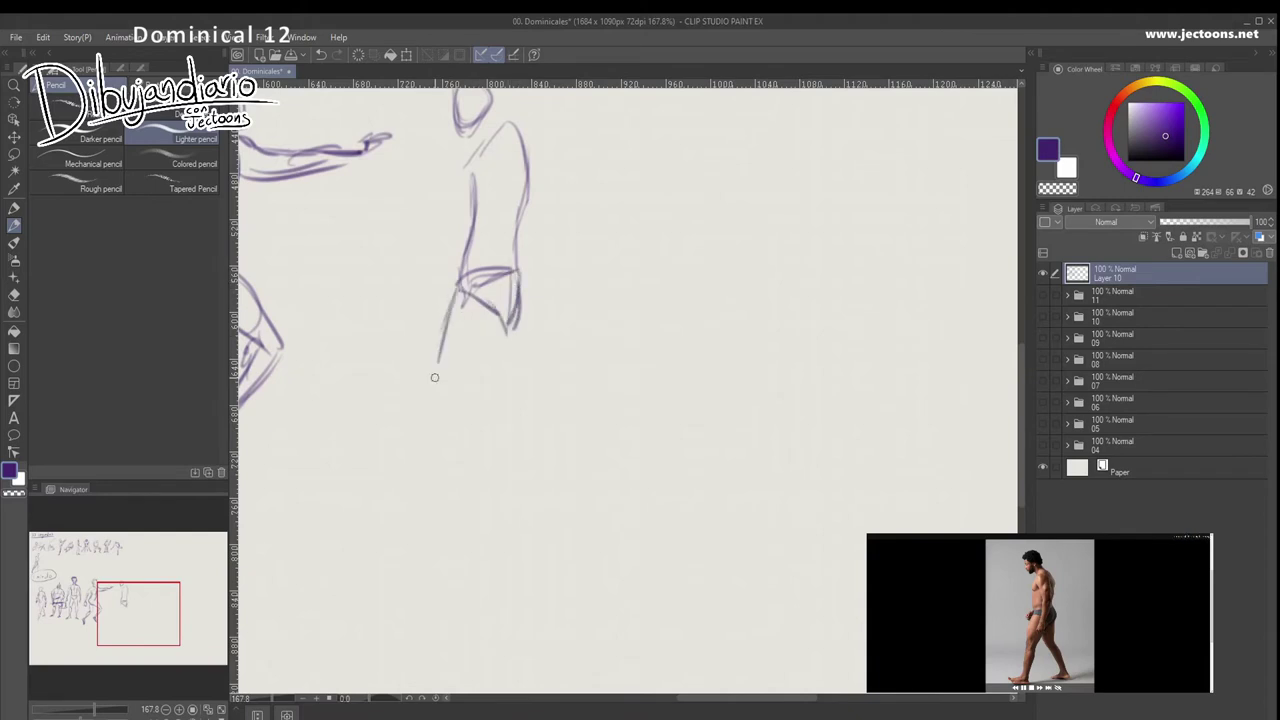
drag(508, 322, 462, 394)
mouse_move(444, 322)
mouse_down()
mouse_move(434, 390)
mouse_move(446, 409)
mouse_move(458, 403)
mouse_move(433, 470)
mouse_up()
drag(431, 404, 420, 476)
- Strengthen the side-view walking man's chest, belly and back lines and add the shoulder and arm
mouse_move(488, 188)
mouse_down()
mouse_move(504, 139)
mouse_move(523, 133)
mouse_move(487, 97)
mouse_move(464, 266)
mouse_up()
drag(476, 212, 466, 280)
drag(475, 172, 465, 262)
mouse_move(527, 131)
mouse_down()
mouse_move(538, 175)
mouse_move(524, 292)
mouse_move(525, 255)
mouse_move(530, 266)
mouse_move(522, 325)
mouse_move(506, 328)
mouse_up()
- Draw the side-view walking man's rear leg with its knee, calf and foot
drag(525, 286, 538, 380)
mouse_move(536, 316)
mouse_down()
mouse_move(542, 380)
mouse_move(512, 392)
mouse_move(568, 448)
mouse_up()
mouse_move(518, 414)
mouse_down()
mouse_move(579, 486)
mouse_move(532, 502)
mouse_move(590, 494)
mouse_up()
drag(560, 428, 582, 470)
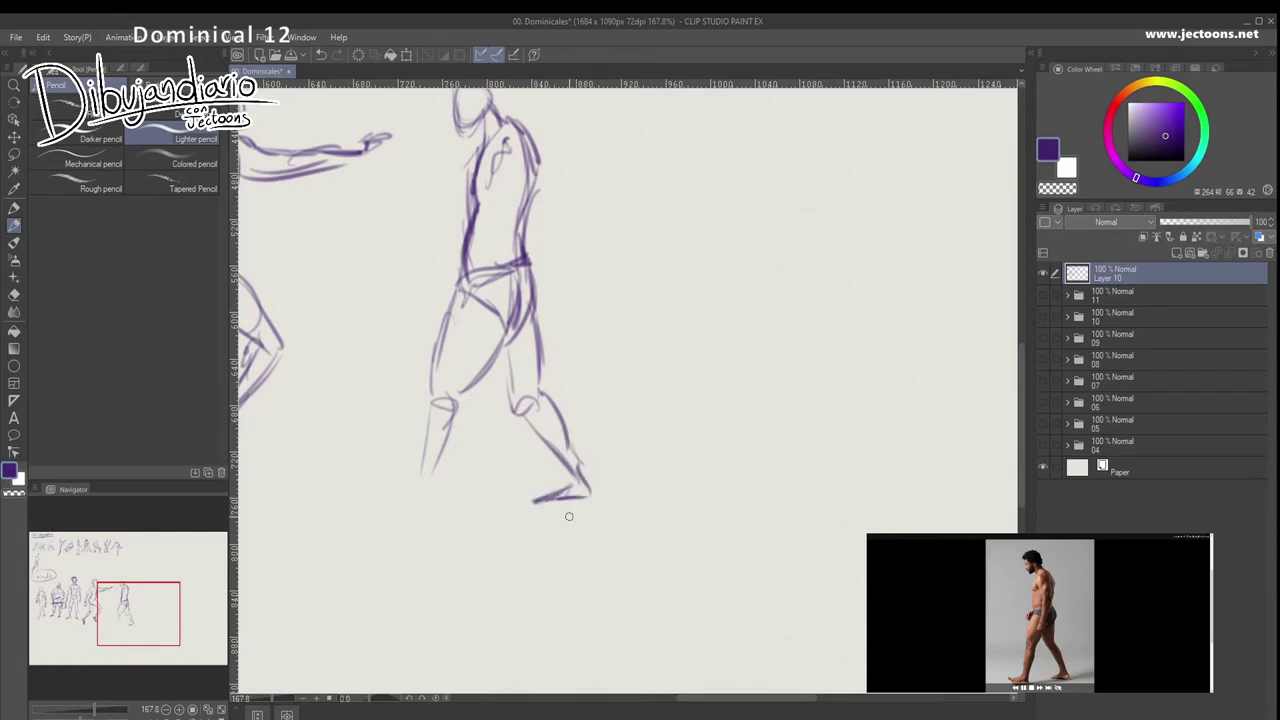
- Darken the side-view walking man's front thigh and shin and finish that leg's foot
drag(502, 328, 462, 405)
drag(458, 286, 437, 453)
mouse_move(458, 402)
mouse_down()
mouse_move(419, 485)
mouse_move(450, 454)
mouse_move(400, 438)
mouse_move(433, 473)
mouse_move(466, 438)
mouse_up()
drag(473, 350, 449, 453)
drag(466, 386, 449, 454)
drag(502, 370, 461, 451)
drag(489, 391, 451, 473)
- Try sketching the seated man's head, torso and hips beside the side-view walking man
mouse_move(515, 108)
mouse_down()
mouse_move(463, 159)
mouse_move(435, 243)
mouse_move(418, 240)
mouse_up()
drag(504, 284, 365, 305)
mouse_move(447, 229)
mouse_down()
mouse_move(421, 229)
mouse_move(453, 262)
mouse_move(425, 302)
mouse_move(500, 277)
mouse_move(455, 330)
mouse_move(458, 360)
mouse_up()
drag(506, 292, 514, 364)
mouse_move(437, 305)
mouse_down()
mouse_move(440, 402)
mouse_move(518, 395)
mouse_up()
drag(514, 332, 517, 394)
drag(482, 370, 518, 356)
mouse_move(428, 300)
mouse_down()
mouse_move(450, 370)
mouse_move(478, 345)
mouse_up()
drag(514, 289, 515, 356)
mouse_move(435, 406)
mouse_down()
mouse_move(443, 353)
mouse_move(470, 382)
mouse_up()
drag(462, 336, 480, 376)
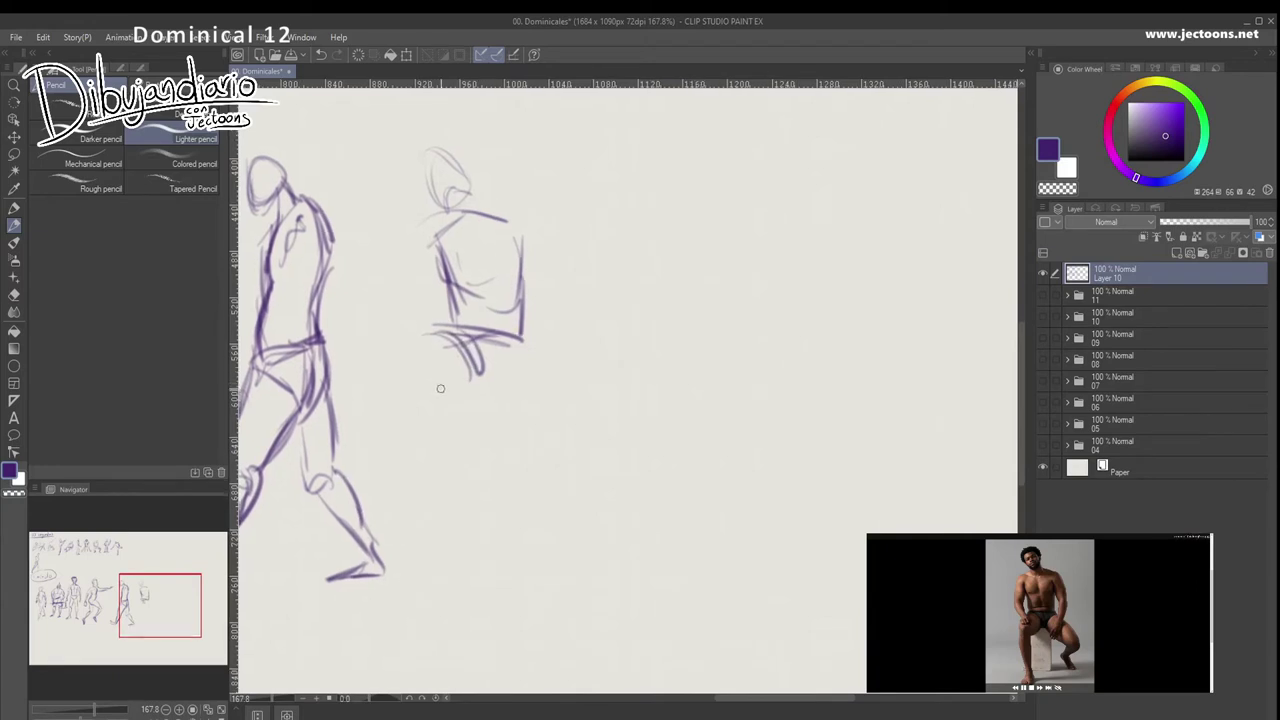
- Remove the unfinished seated man's sketch from the canvas
key(ctrl+space)
drag(505, 381, 543, 424)
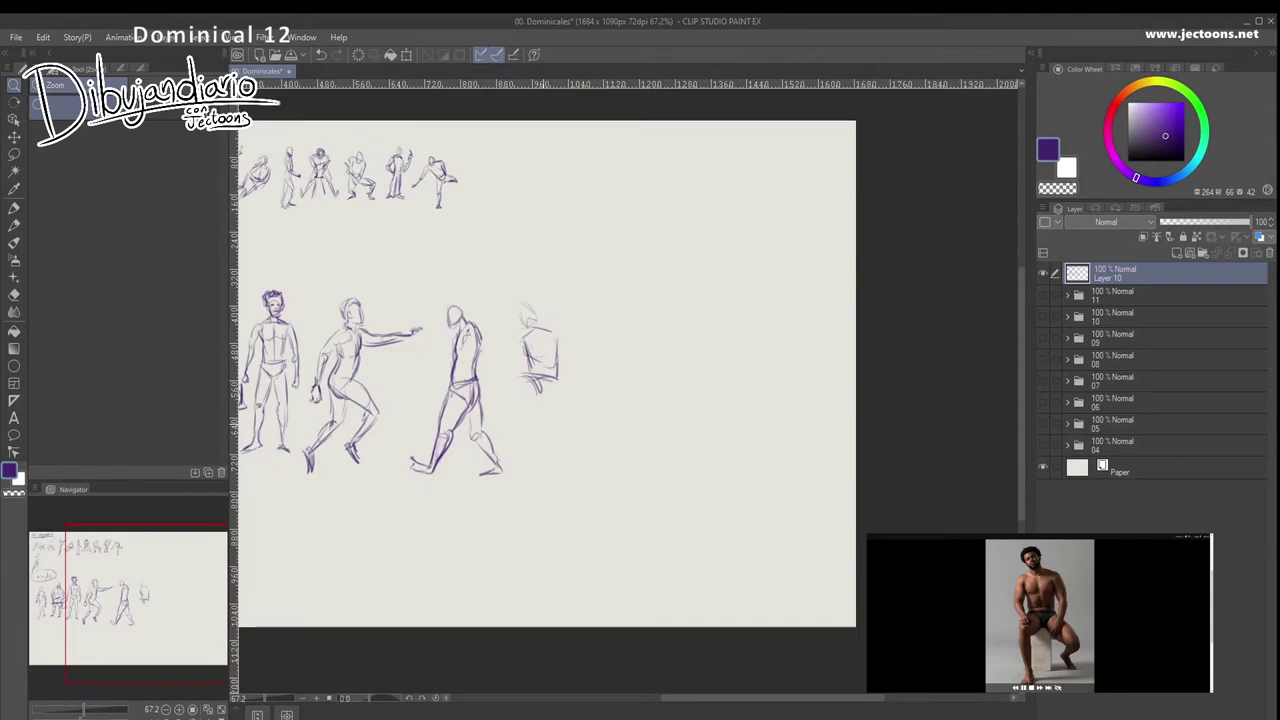
click(517, 298)
mouse_move(558, 339)
mouse_down()
mouse_move(537, 309)
mouse_move(541, 402)
mouse_up()
key(ctrl+z)
key(ctrl+z)
key(ctrl+z)
key(ctrl+z)
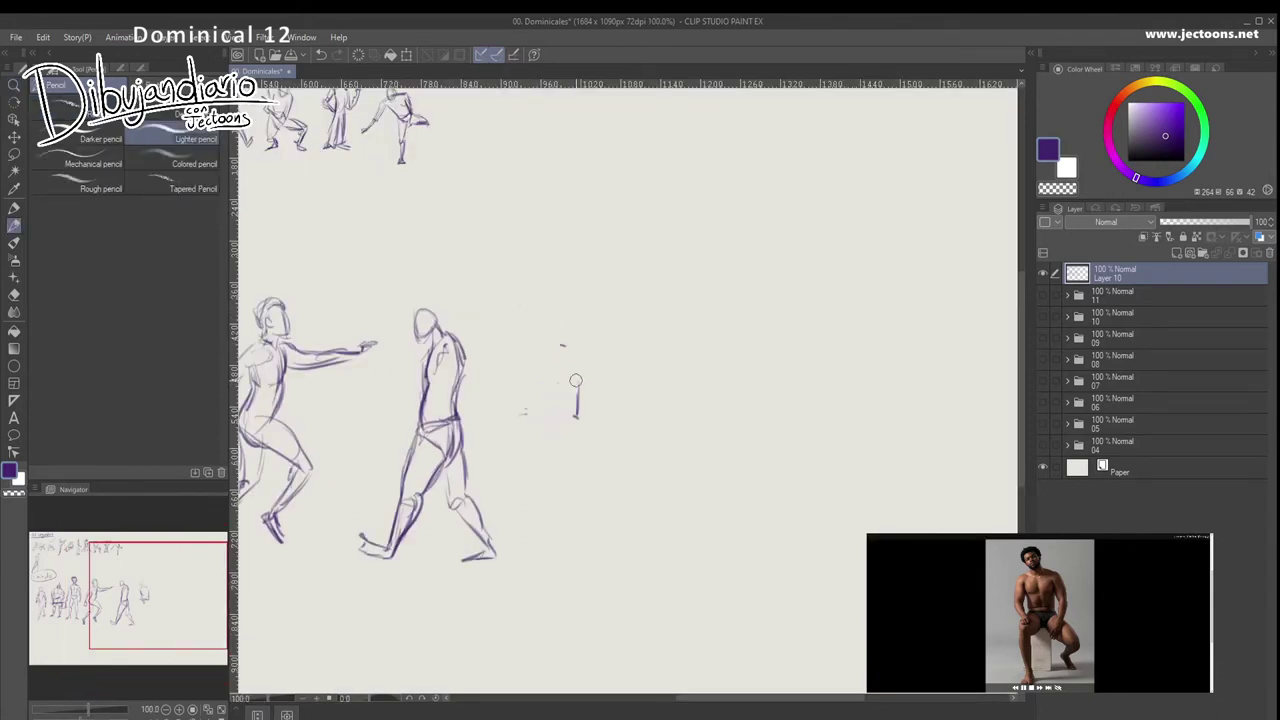
scroll(502, 331, down, 4)
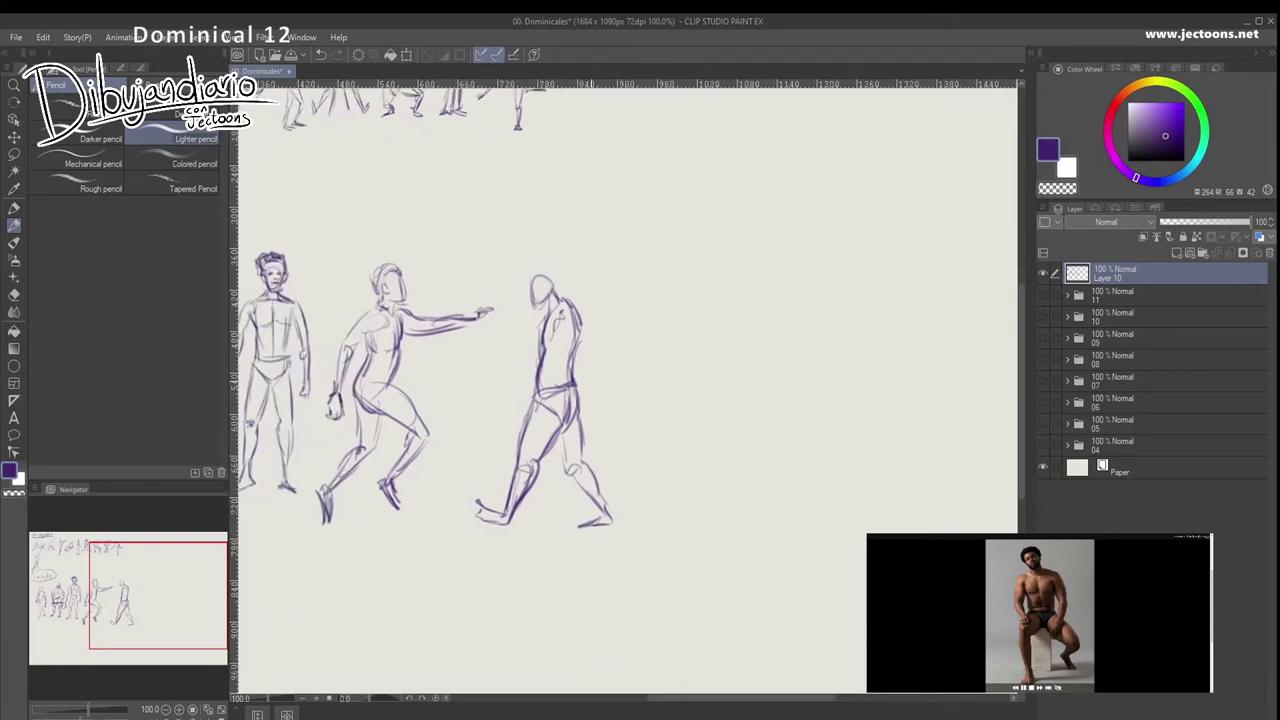
- Lasso the five one-minute figures, scale them down and place them directly beneath the "1 minuto" label
mouse_move(502, 331)
mouse_down()
mouse_move(580, 303)
mouse_move(428, 268)
mouse_up()
click(13, 154)
mouse_move(306, 316)
mouse_down()
mouse_move(606, 480)
mouse_move(660, 262)
mouse_move(546, 343)
mouse_up()
key(ctrl+t)
drag(485, 420, 470, 357)
drag(531, 280, 523, 285)
drag(420, 370, 430, 360)
key(Return)
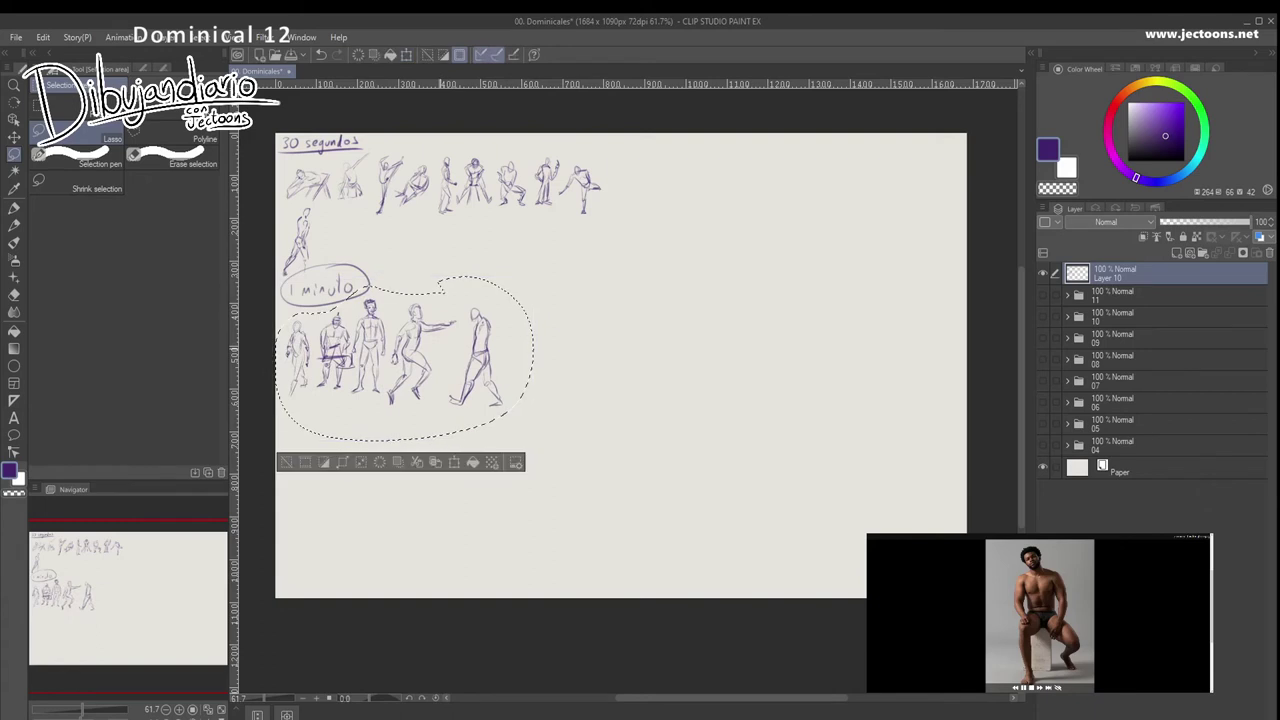
- Deselect the one-minute figures and handwrite an underlined "5 minutos" label beneath the last 30-second figures with the pencil
key(ctrl+d)
mouse_move(650, 356)
mouse_down()
mouse_move(556, 333)
mouse_move(650, 333)
mouse_up()
mouse_move(556, 333)
mouse_down()
mouse_move(477, 515)
mouse_move(662, 561)
mouse_up()
key(p)
drag(551, 371, 443, 377)
drag(549, 247, 534, 255)
drag(424, 193, 409, 214)
drag(510, 200, 526, 212)
mouse_move(540, 180)
mouse_down()
mouse_move(539, 212)
mouse_move(546, 193)
mouse_up()
drag(548, 202, 568, 212)
drag(386, 237, 589, 227)
drag(480, 377, 420, 349)
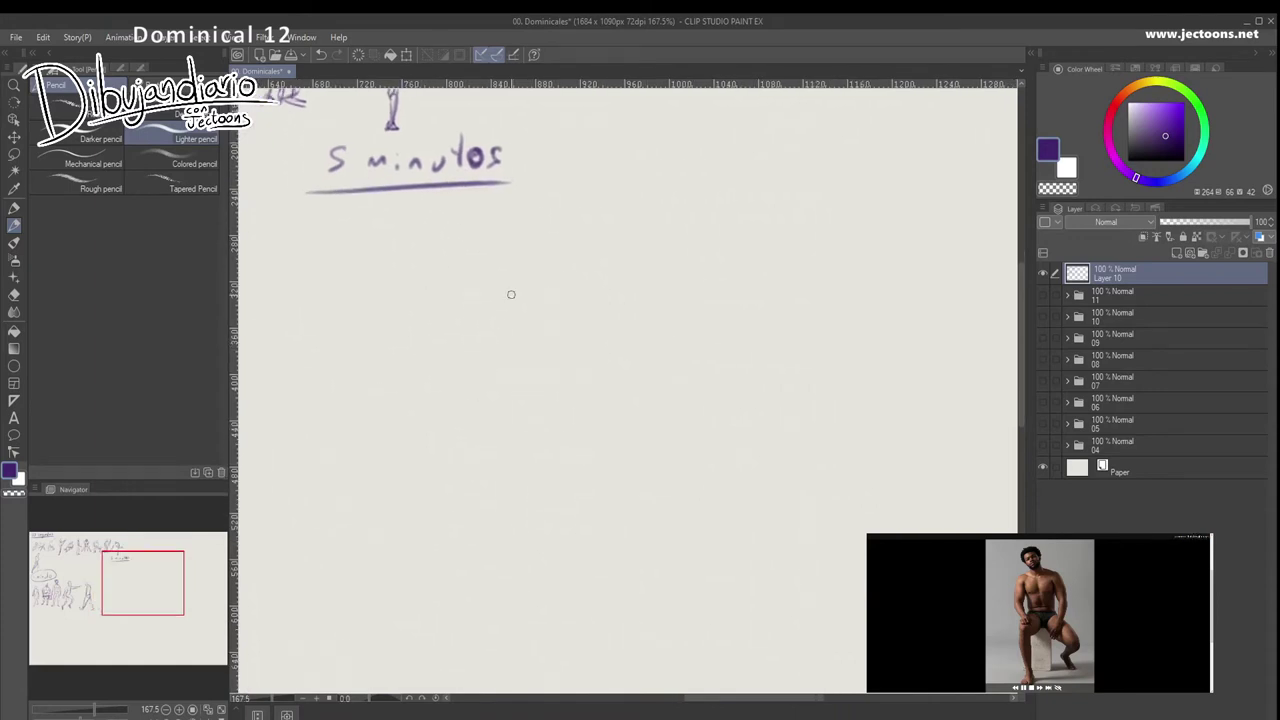
- Sketch the seated man's oval head, neck, shoulders, boxy torso and chest line beneath the "5 minutos" label
mouse_move(520, 273)
mouse_down()
mouse_move(510, 252)
mouse_move(534, 274)
mouse_up()
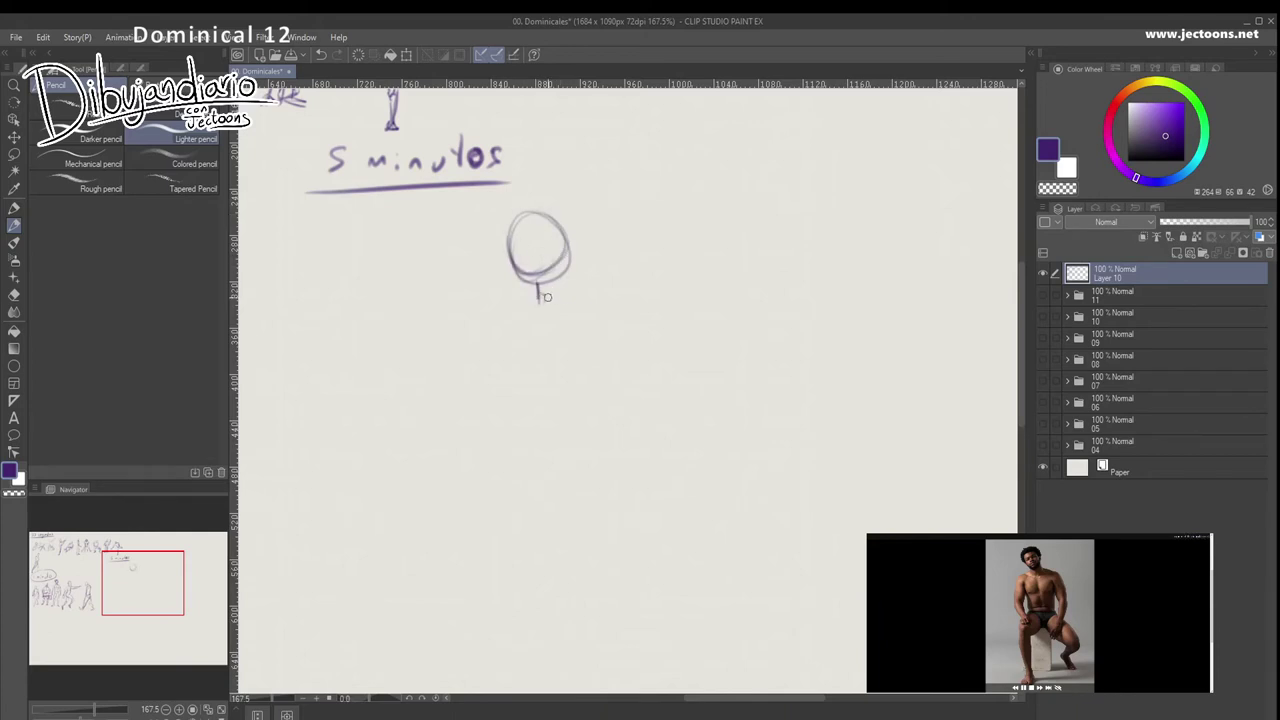
mouse_move(536, 289)
mouse_down()
mouse_move(505, 305)
mouse_move(499, 350)
mouse_move(543, 294)
mouse_move(514, 240)
mouse_move(488, 326)
mouse_up()
mouse_move(475, 243)
mouse_down()
mouse_move(494, 326)
mouse_move(486, 357)
mouse_move(512, 363)
mouse_up()
mouse_move(541, 190)
mouse_down()
mouse_move(576, 206)
mouse_move(583, 270)
mouse_up()
drag(574, 218, 582, 288)
drag(577, 223, 577, 352)
drag(481, 360, 592, 346)
drag(502, 274, 525, 258)
drag(522, 232, 525, 255)
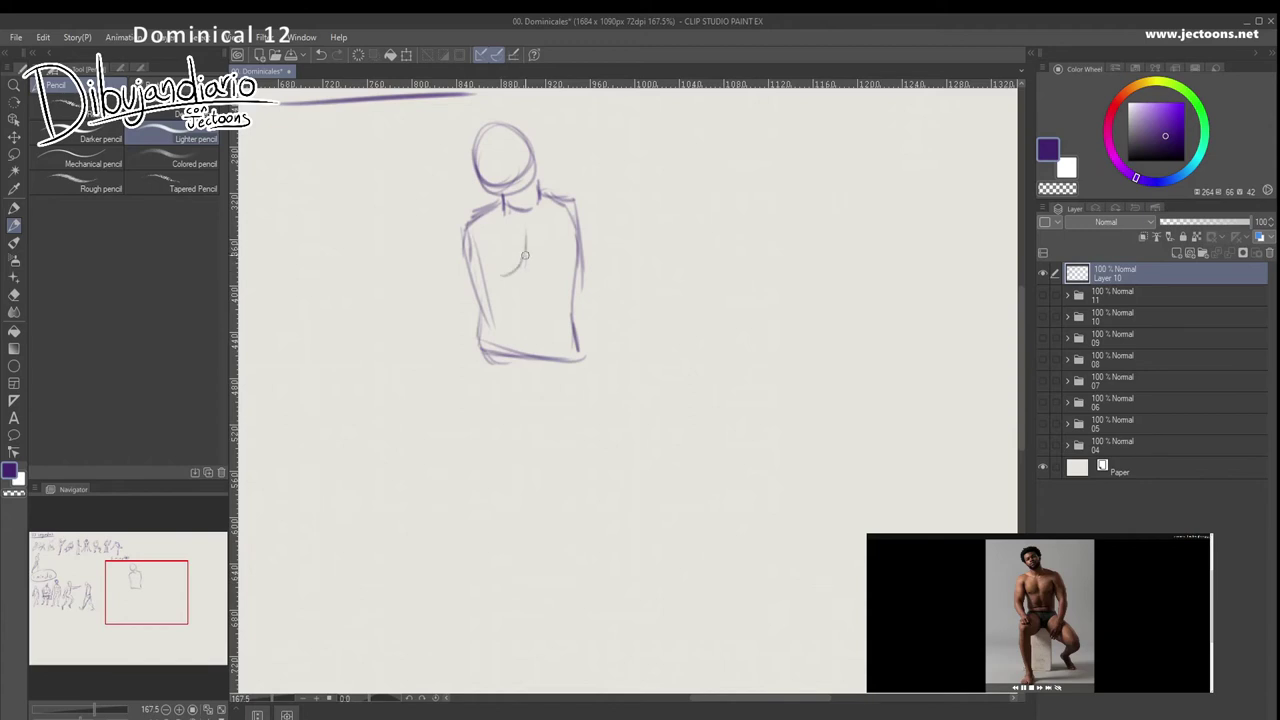
- Draw the seated man's bent arm with its hand resting at the waist, and darken its contours
mouse_move(458, 222)
mouse_down()
mouse_move(444, 278)
mouse_move(466, 274)
mouse_move(482, 334)
mouse_up()
drag(460, 284, 496, 350)
mouse_move(470, 236)
mouse_down()
mouse_move(460, 302)
mouse_move(428, 312)
mouse_move(487, 354)
mouse_up()
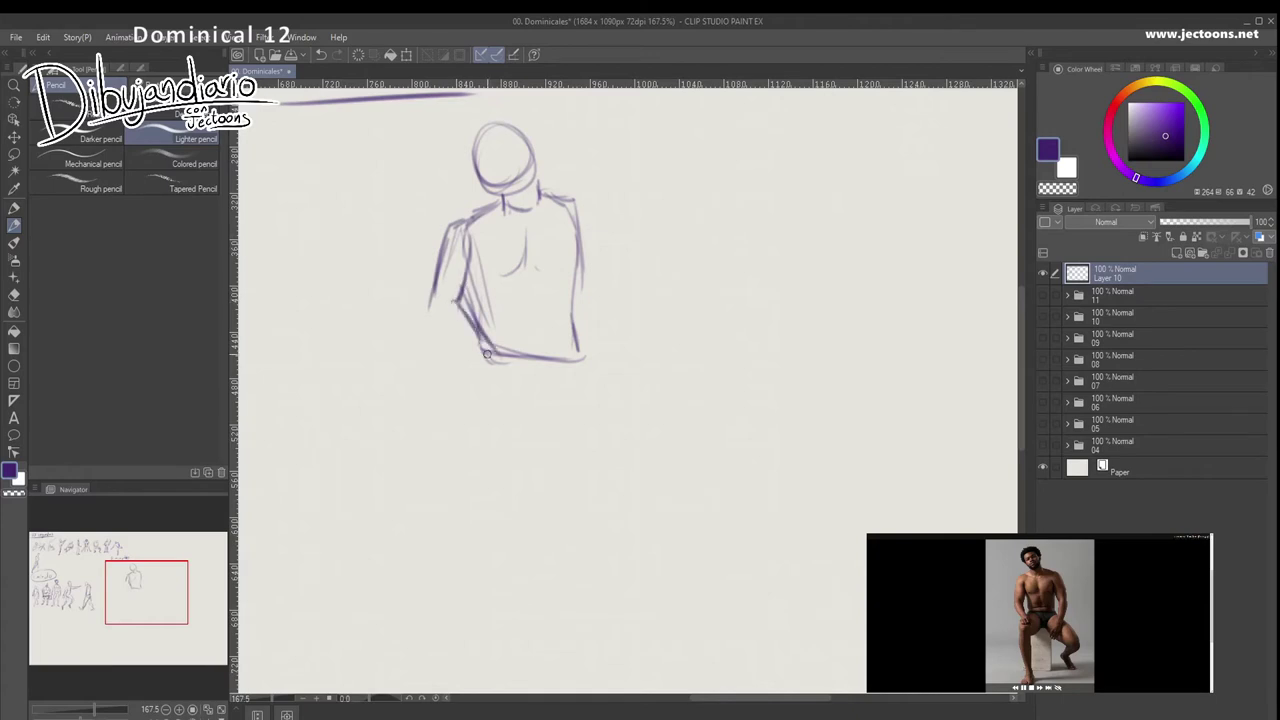
mouse_move(428, 310)
mouse_down()
mouse_move(486, 362)
mouse_move(506, 360)
mouse_up()
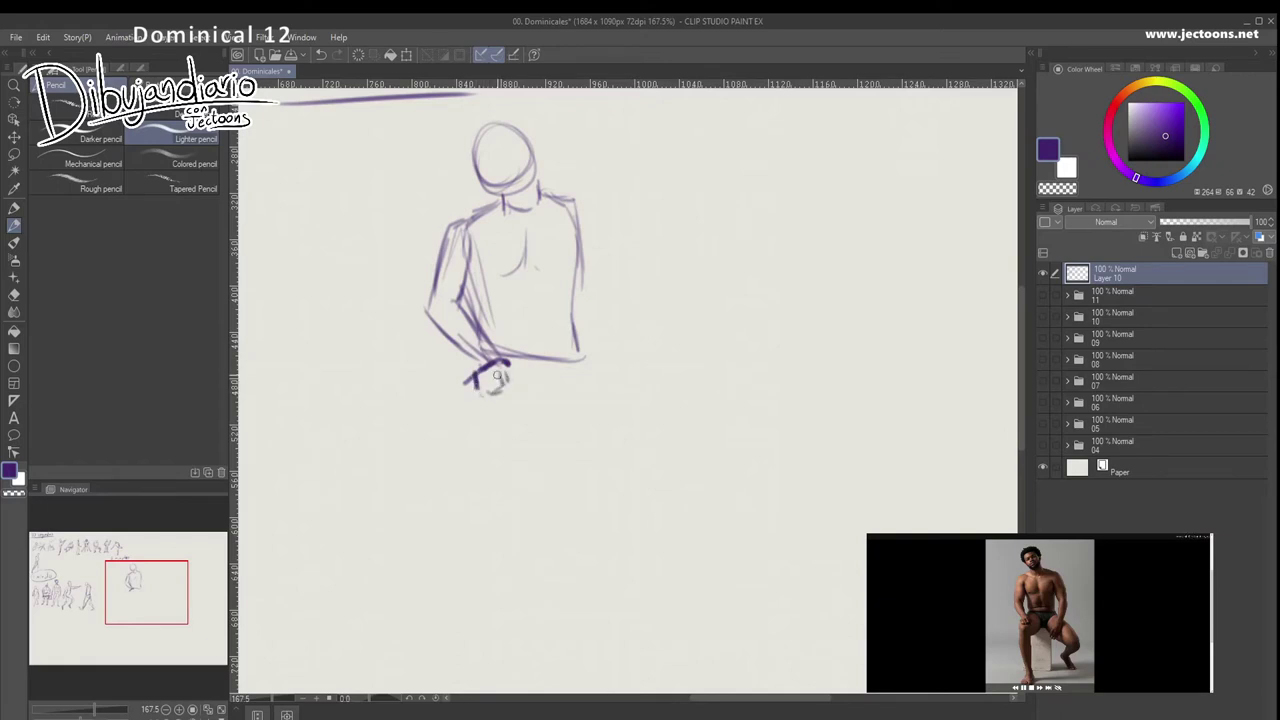
mouse_move(504, 366)
mouse_down()
mouse_move(507, 387)
mouse_move(518, 380)
mouse_move(472, 363)
mouse_up()
drag(473, 318, 487, 355)
mouse_move(430, 308)
mouse_down()
mouse_move(465, 358)
mouse_move(446, 342)
mouse_up()
drag(445, 250, 436, 279)
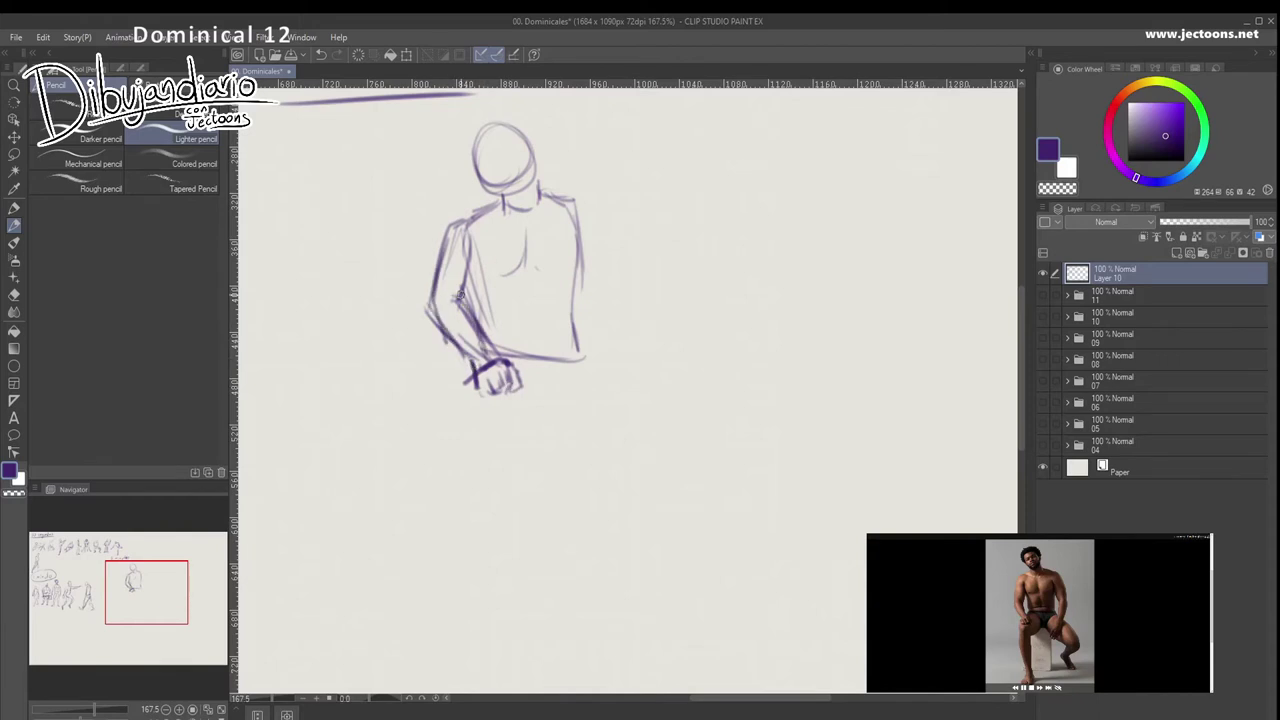
drag(471, 265, 479, 324)
- Draw the seated man's other shoulder and long arm with its hand reaching down between the thighs
mouse_move(546, 190)
mouse_down()
mouse_move(606, 222)
mouse_move(612, 240)
mouse_move(580, 270)
mouse_move(584, 288)
mouse_up()
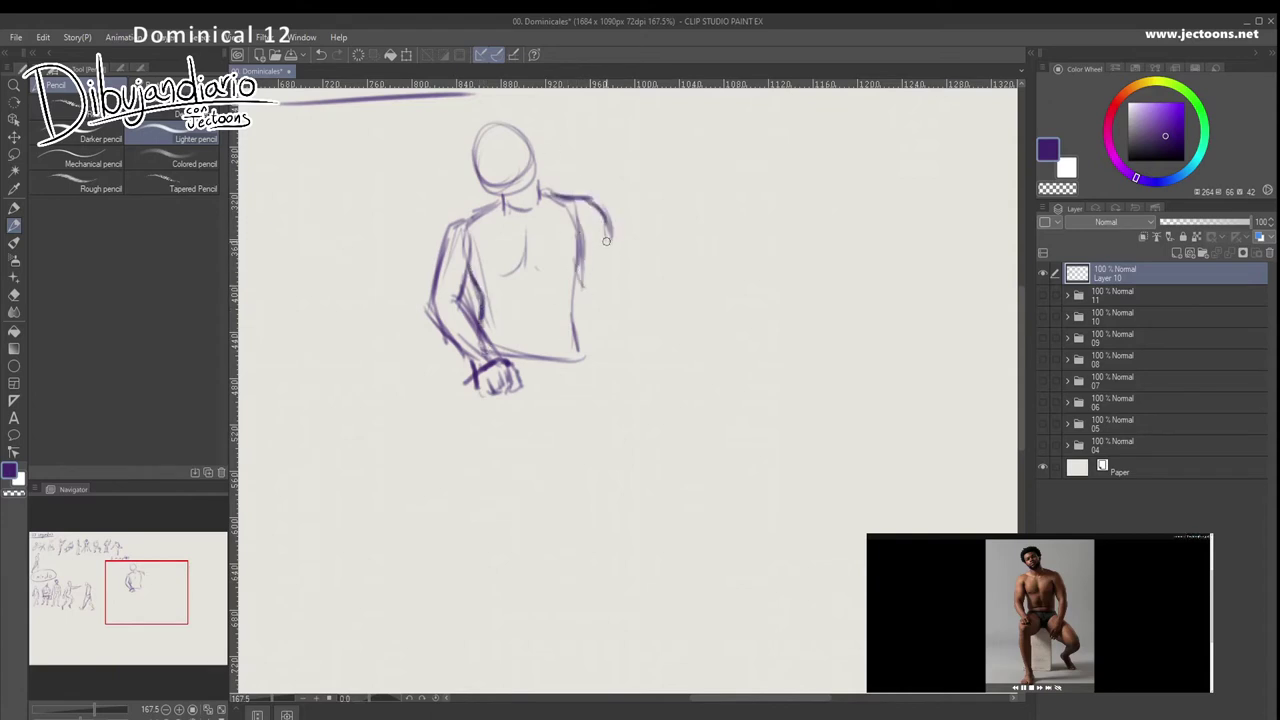
mouse_move(603, 243)
mouse_down()
mouse_move(620, 290)
mouse_move(562, 400)
mouse_up()
mouse_move(616, 302)
mouse_down()
mouse_move(600, 360)
mouse_move(558, 396)
mouse_move(545, 426)
mouse_move(560, 415)
mouse_move(533, 445)
mouse_up()
drag(569, 421, 549, 433)
drag(590, 376, 567, 430)
drag(580, 298, 568, 340)
mouse_move(580, 268)
mouse_down()
mouse_move(572, 342)
mouse_move(546, 330)
mouse_move(560, 333)
mouse_up()
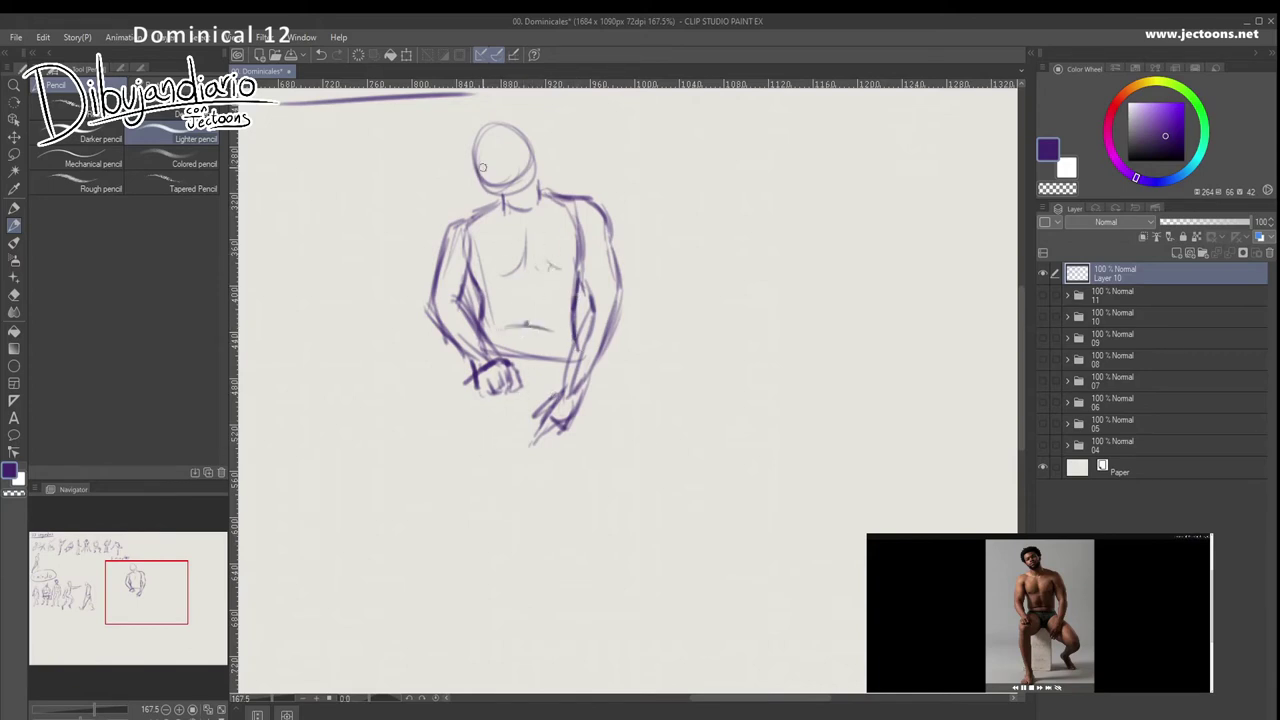
- Draw the seated man's facial features, ear and beard, and reshape the outline of the head
mouse_move(516, 132)
mouse_down()
mouse_move(536, 180)
mouse_move(479, 133)
mouse_move(515, 193)
mouse_up()
mouse_move(480, 130)
mouse_down()
mouse_move(518, 105)
mouse_move(464, 172)
mouse_up()
drag(531, 128, 534, 163)
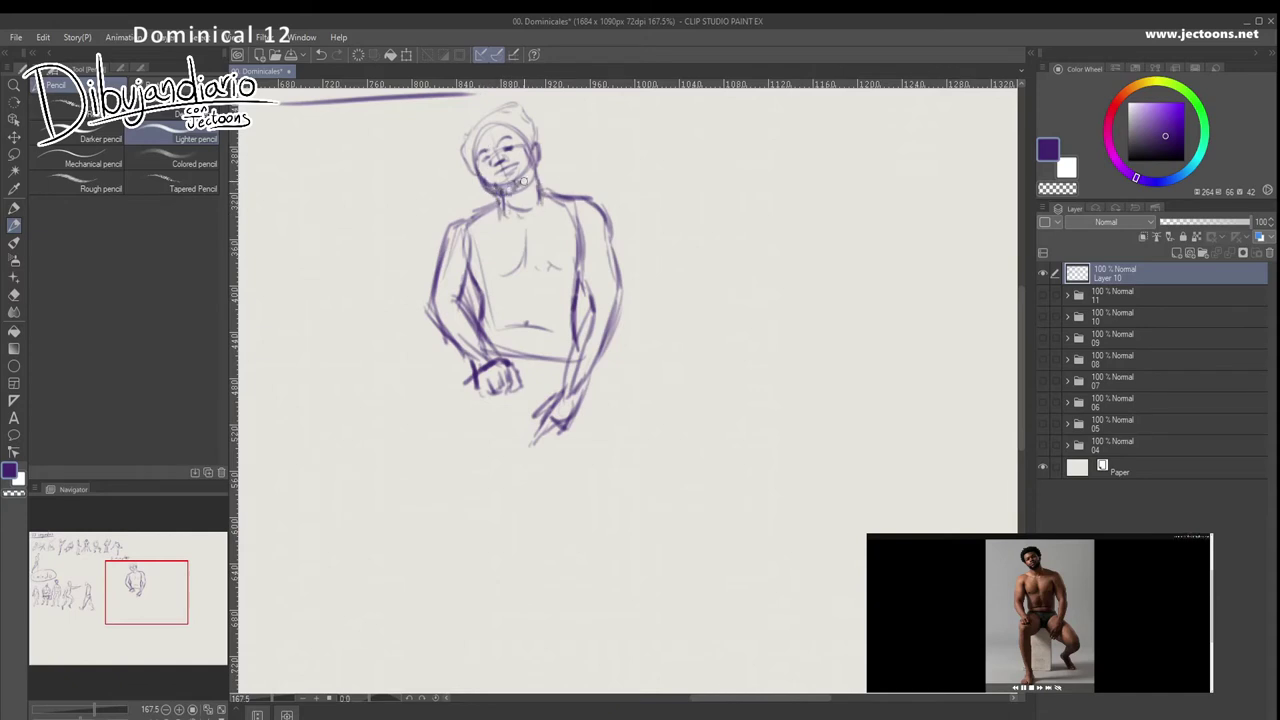
drag(533, 174, 529, 165)
- Sketch the seated man's foreshortened front thigh and rounded knee beneath the resting hand
mouse_move(462, 331)
mouse_down()
mouse_move(467, 291)
mouse_move(497, 298)
mouse_move(509, 255)
mouse_move(462, 352)
mouse_move(479, 345)
mouse_move(478, 360)
mouse_up()
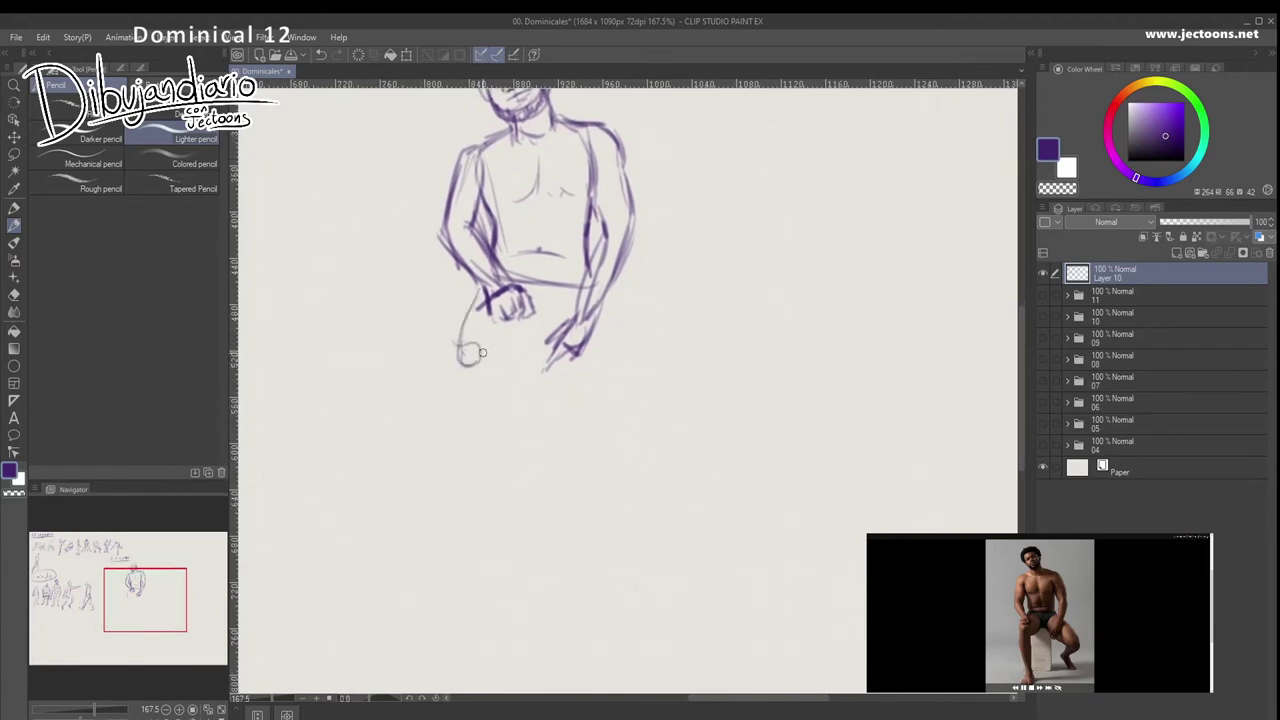
mouse_move(528, 287)
mouse_down()
mouse_move(530, 345)
mouse_move(486, 362)
mouse_up()
mouse_move(482, 291)
mouse_down()
mouse_move(462, 316)
mouse_move(459, 364)
mouse_up()
drag(488, 347, 475, 367)
- Try sketching the seated man's front shin down from the rounded knee
drag(447, 431, 440, 360)
mouse_move(457, 313)
mouse_down()
mouse_move(460, 286)
mouse_move(445, 279)
mouse_move(468, 362)
mouse_up()
drag(482, 258, 481, 352)
mouse_move(482, 295)
mouse_down()
mouse_move(490, 372)
mouse_move(466, 402)
mouse_move(494, 400)
mouse_up()
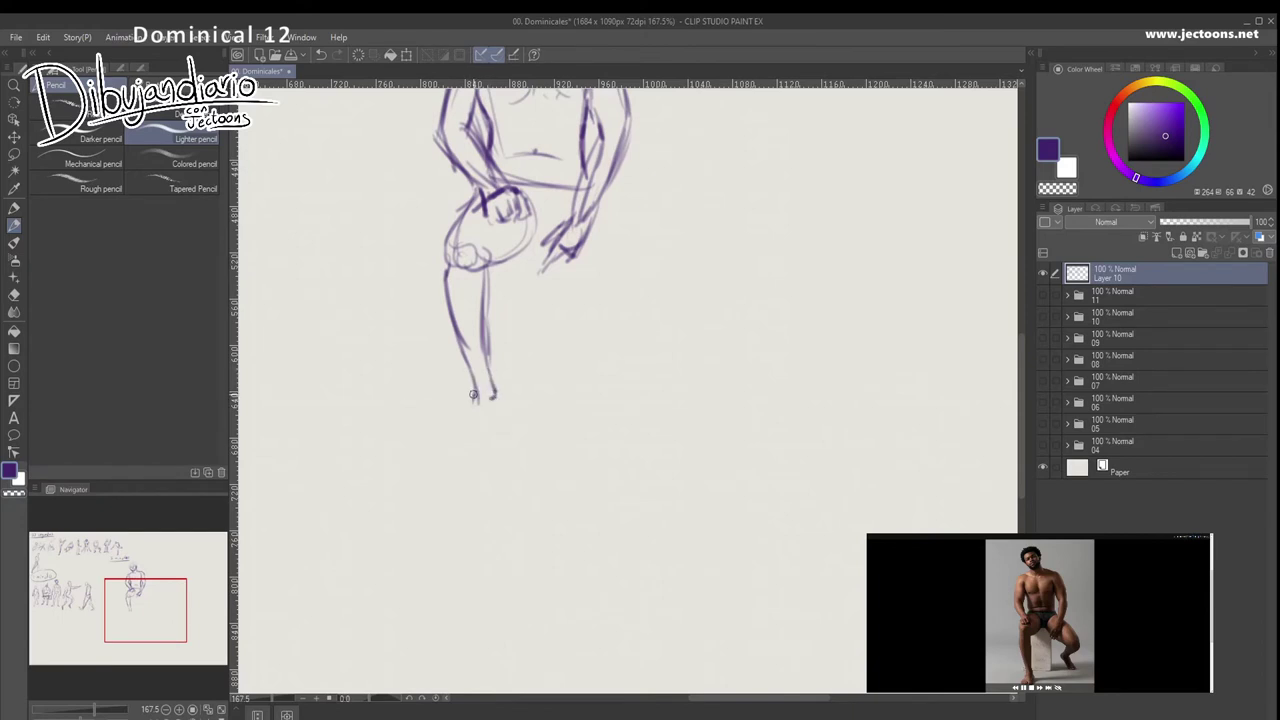
mouse_move(474, 325)
mouse_down()
mouse_move(436, 483)
mouse_move(389, 449)
mouse_move(463, 437)
mouse_move(394, 477)
mouse_move(413, 540)
mouse_move(447, 548)
mouse_up()
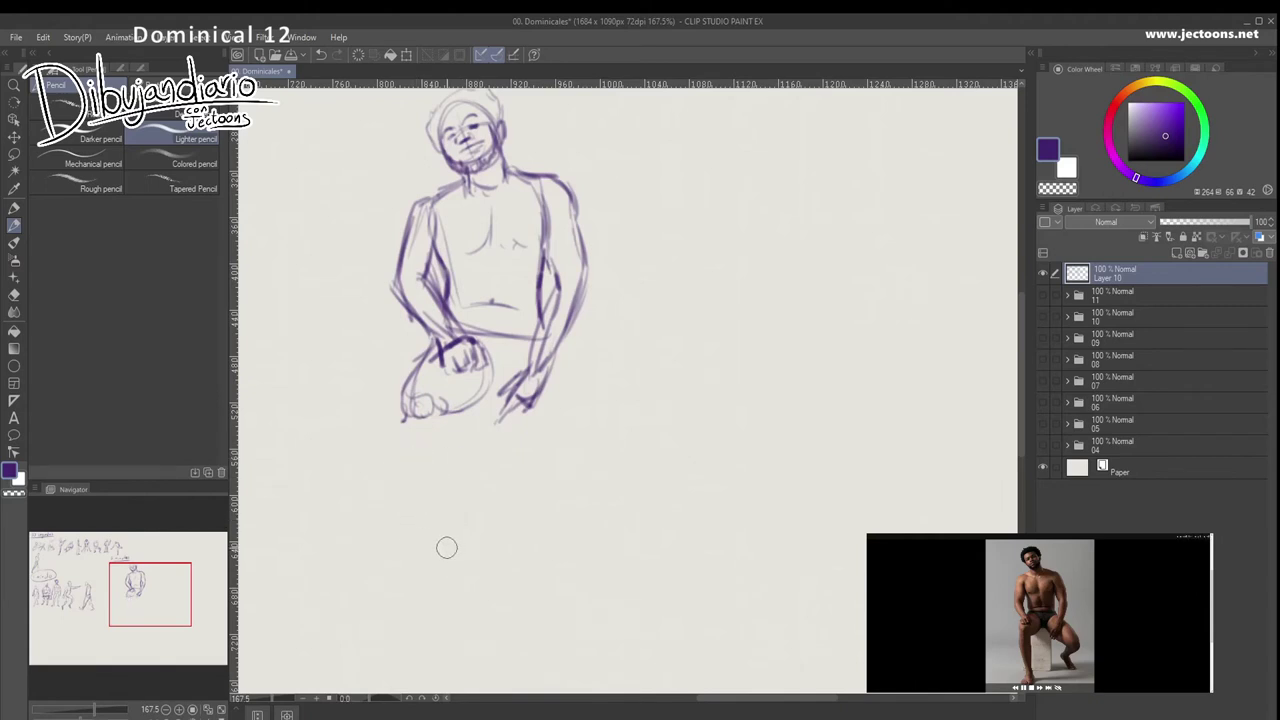
- Draw the seated man's front shin and calf, ending in the ankle and foot with toes
scroll(446, 547, down, 2)
mouse_move(428, 309)
mouse_down()
mouse_move(413, 375)
mouse_move(439, 467)
mouse_up()
drag(455, 318, 454, 418)
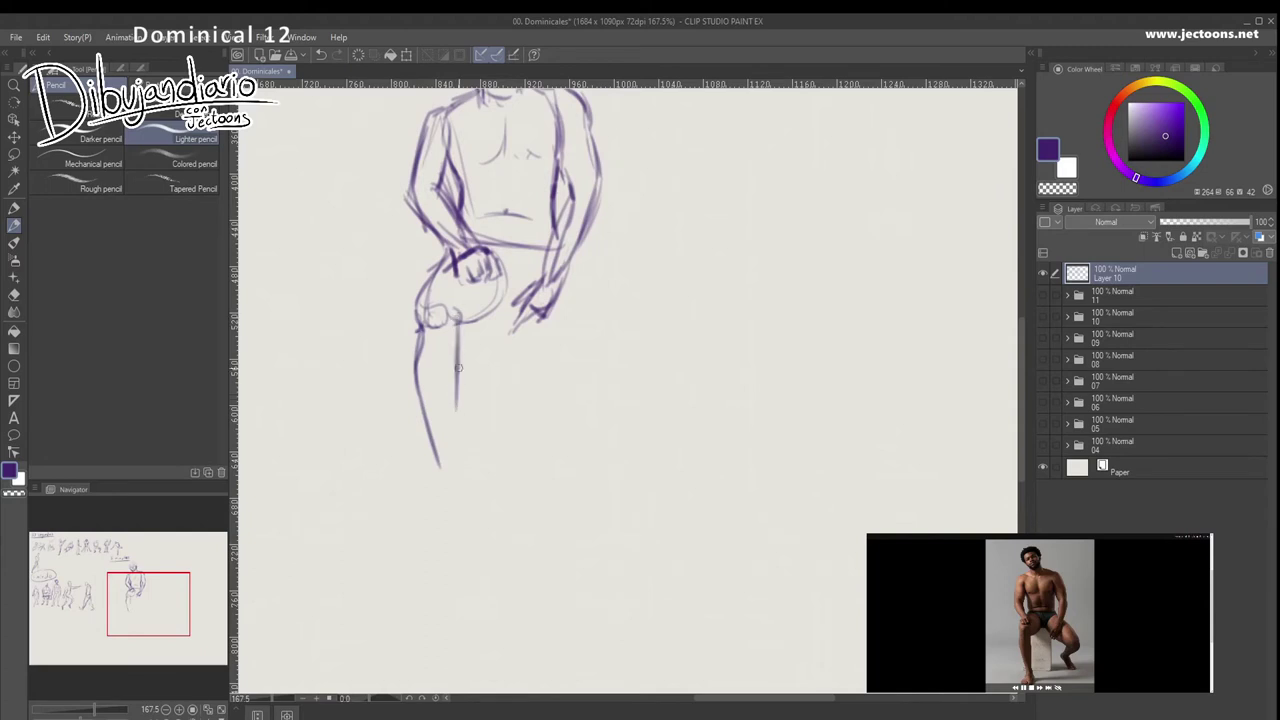
mouse_move(457, 343)
mouse_down()
mouse_move(457, 456)
mouse_move(453, 482)
mouse_move(443, 477)
mouse_up()
drag(441, 455, 445, 474)
scroll(439, 490, down, 1)
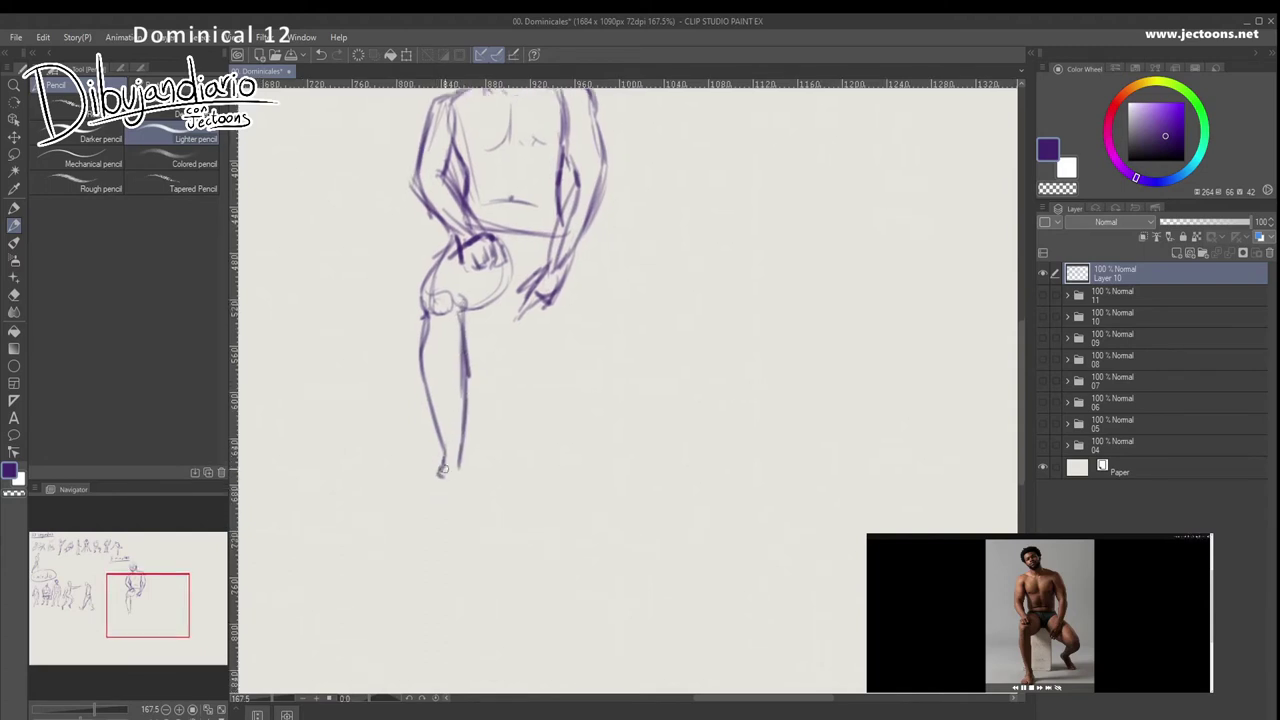
mouse_move(431, 484)
mouse_down()
mouse_move(460, 510)
mouse_move(464, 454)
mouse_move(462, 478)
mouse_move(476, 476)
mouse_move(436, 507)
mouse_up()
drag(460, 475, 430, 524)
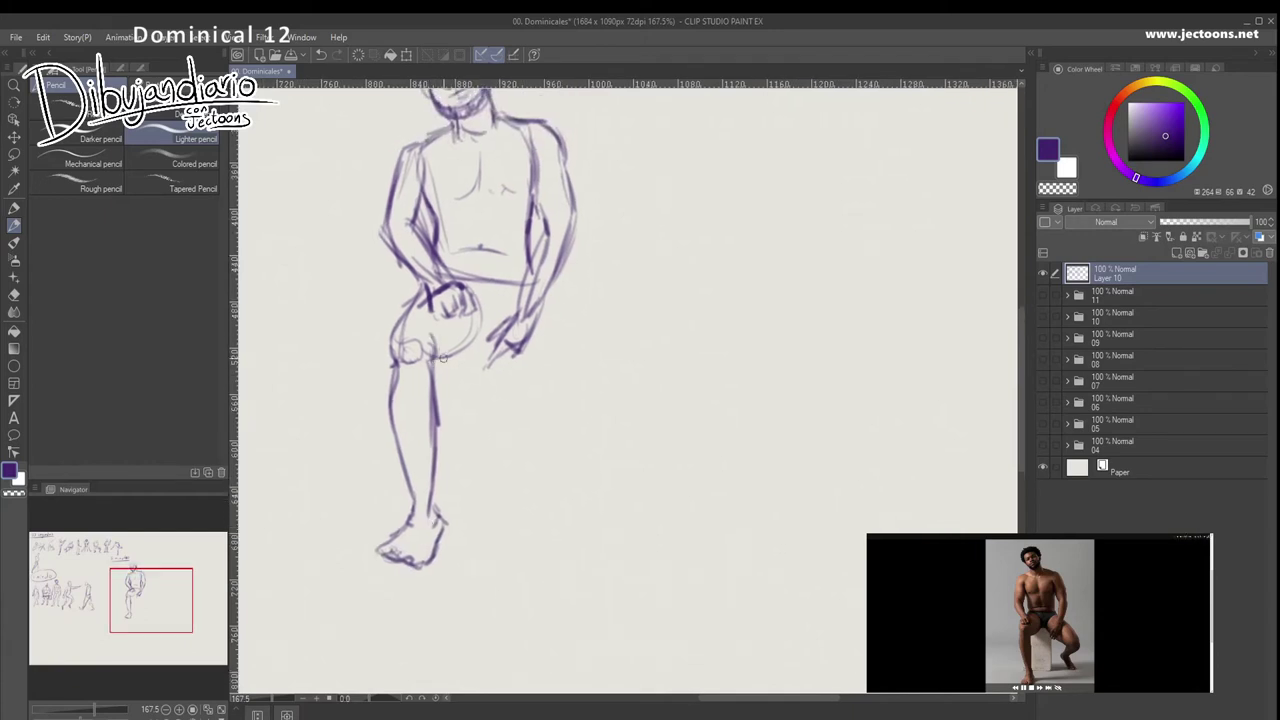
- Sketch the seated man's other thigh, knee, tucked lower leg and foot, and start the block seat's vertical edge
mouse_move(481, 300)
mouse_down()
mouse_move(463, 343)
mouse_move(454, 327)
mouse_move(473, 324)
mouse_move(463, 334)
mouse_move(478, 342)
mouse_move(520, 332)
mouse_move(512, 289)
mouse_move(508, 319)
mouse_move(548, 392)
mouse_up()
drag(464, 360, 546, 410)
mouse_move(524, 356)
mouse_down()
mouse_move(556, 394)
mouse_move(480, 454)
mouse_up()
mouse_move(517, 415)
mouse_down()
mouse_move(480, 450)
mouse_move(496, 464)
mouse_move(510, 419)
mouse_move(452, 384)
mouse_move(479, 437)
mouse_move(510, 452)
mouse_up()
mouse_move(486, 398)
mouse_down()
mouse_move(514, 446)
mouse_move(492, 410)
mouse_up()
mouse_move(447, 338)
mouse_down()
mouse_move(449, 352)
mouse_move(472, 348)
mouse_move(470, 412)
mouse_up()
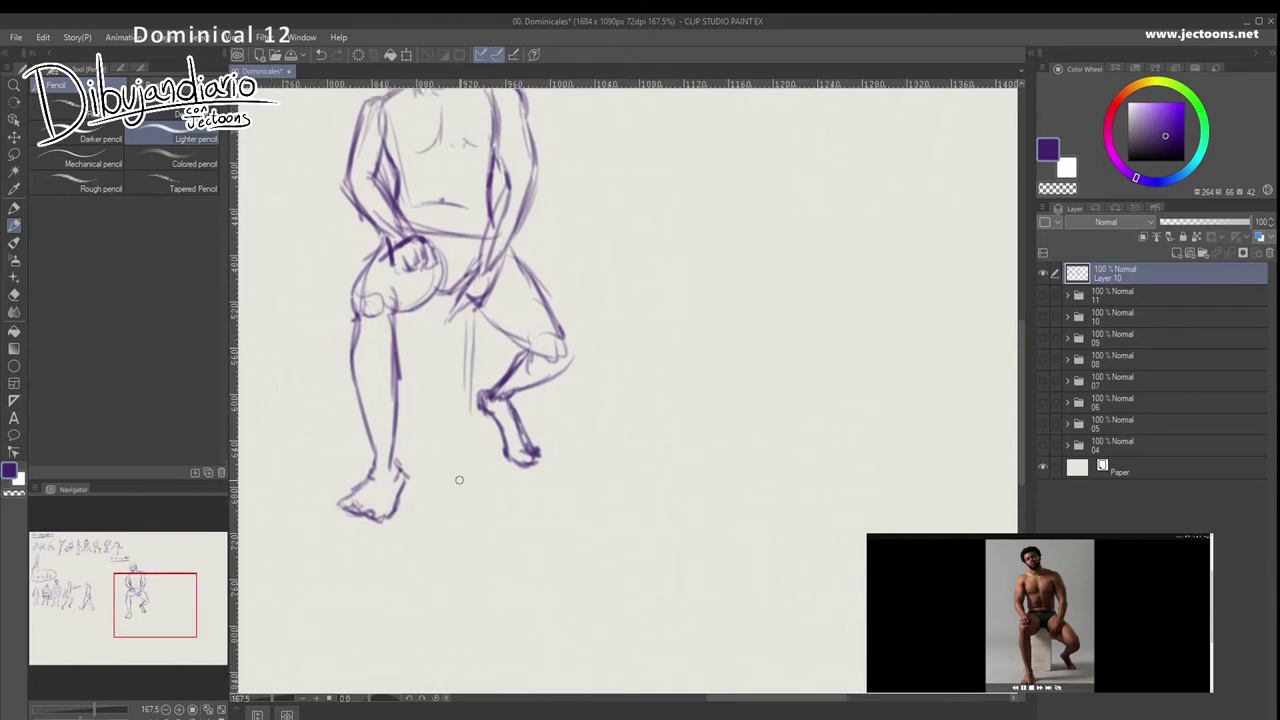
- Erase the tucked lower leg and foot, and draw the side and base edges of the block seat
key(e)
mouse_move(505, 345)
mouse_down()
mouse_move(515, 370)
mouse_move(540, 360)
mouse_move(557, 371)
mouse_move(507, 403)
mouse_move(517, 454)
mouse_move(531, 449)
mouse_up()
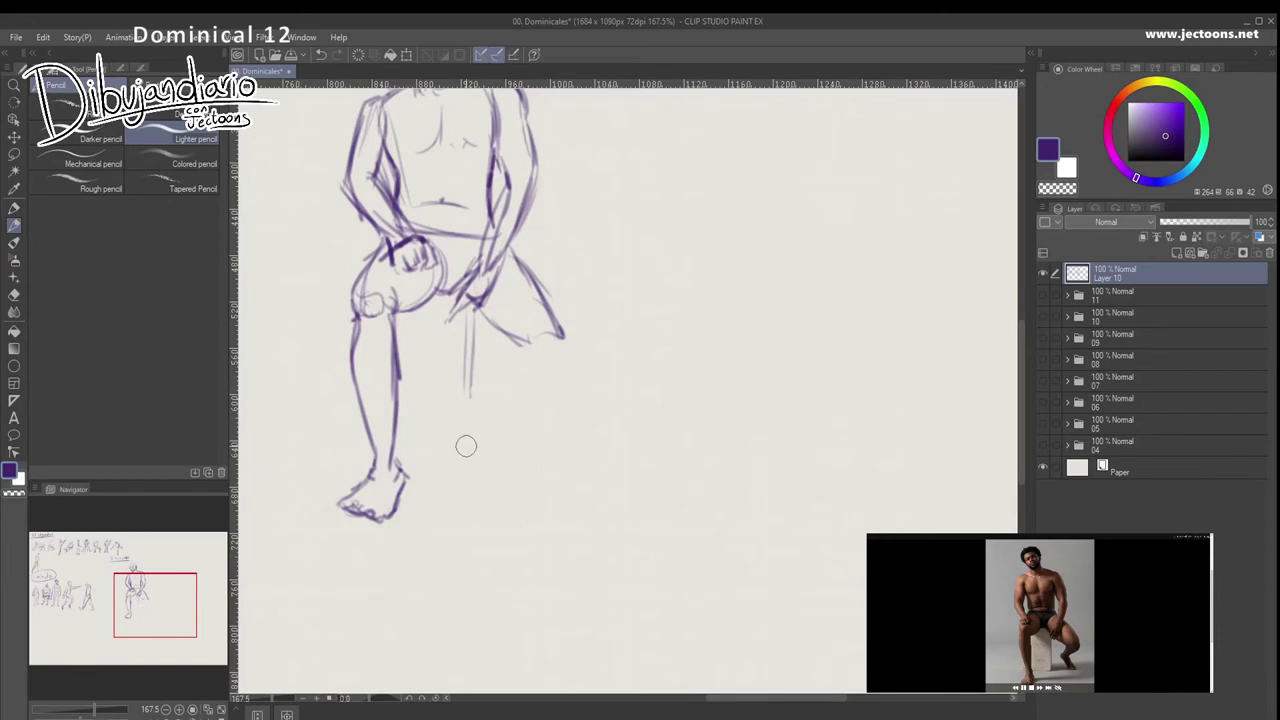
drag(510, 400, 500, 400)
drag(471, 310, 471, 434)
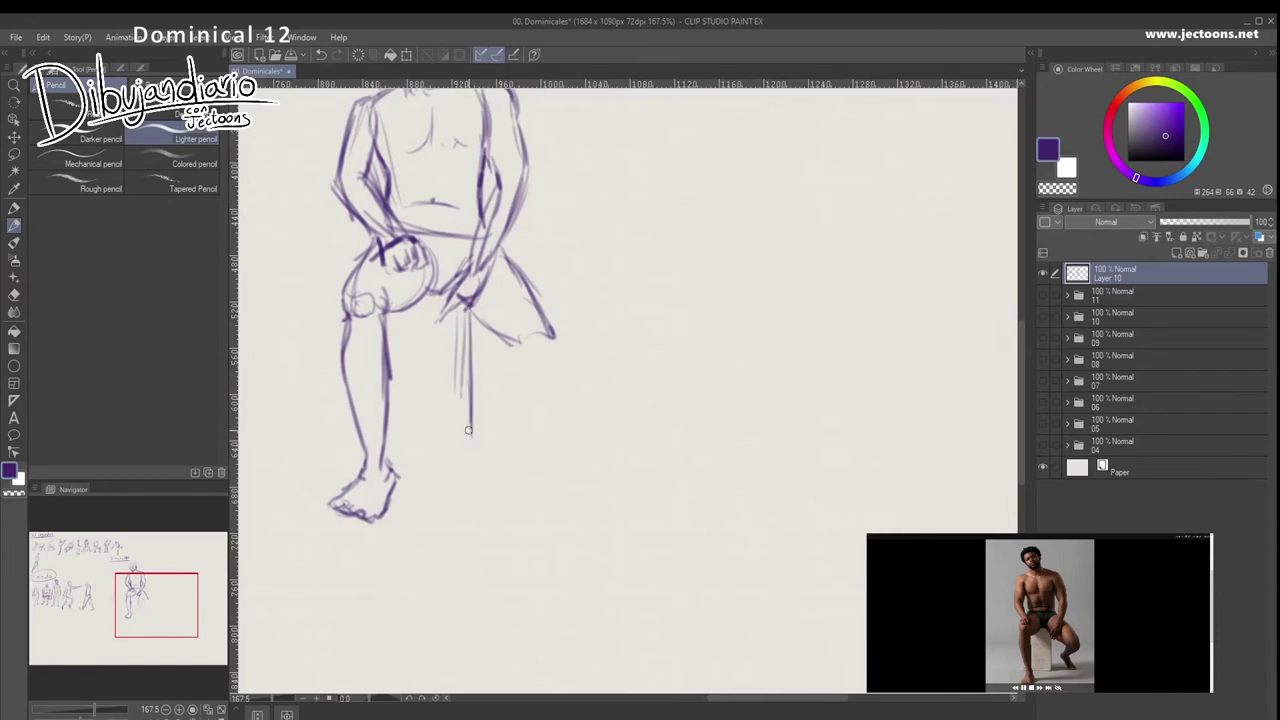
drag(384, 450, 474, 452)
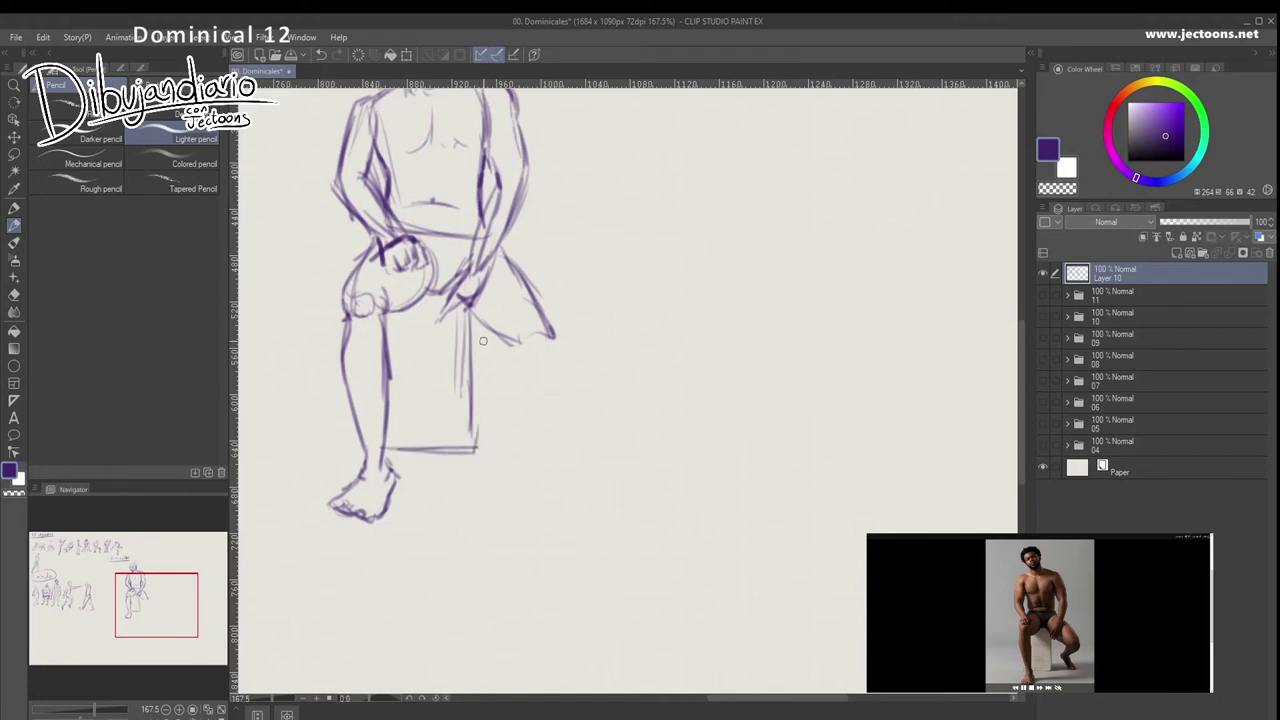
- Strengthen the seated man's outer thigh and knee, and draw his curly hair
drag(482, 322, 532, 352)
mouse_move(505, 258)
mouse_down()
mouse_move(543, 312)
mouse_move(507, 327)
mouse_move(510, 460)
mouse_up()
mouse_move(406, 155)
mouse_down()
mouse_move(377, 175)
mouse_move(381, 213)
mouse_move(385, 164)
mouse_move(386, 186)
mouse_move(398, 160)
mouse_move(413, 155)
mouse_move(424, 175)
mouse_move(433, 162)
mouse_move(441, 189)
mouse_move(424, 162)
mouse_move(403, 202)
mouse_up()
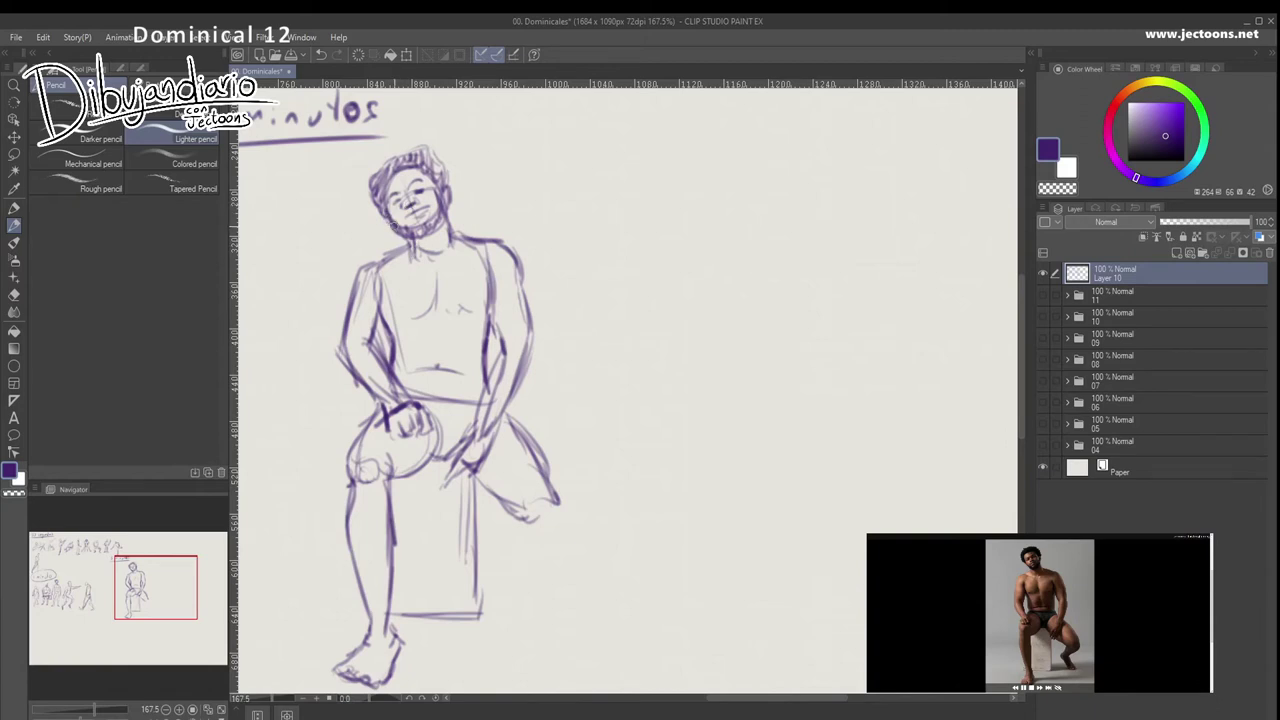
- Darken the seated man's neckline, shoulders and arm contours, and define the chest muscle
mouse_move(414, 273)
mouse_down()
mouse_move(447, 262)
mouse_move(457, 233)
mouse_up()
drag(421, 313, 402, 317)
drag(386, 256, 354, 287)
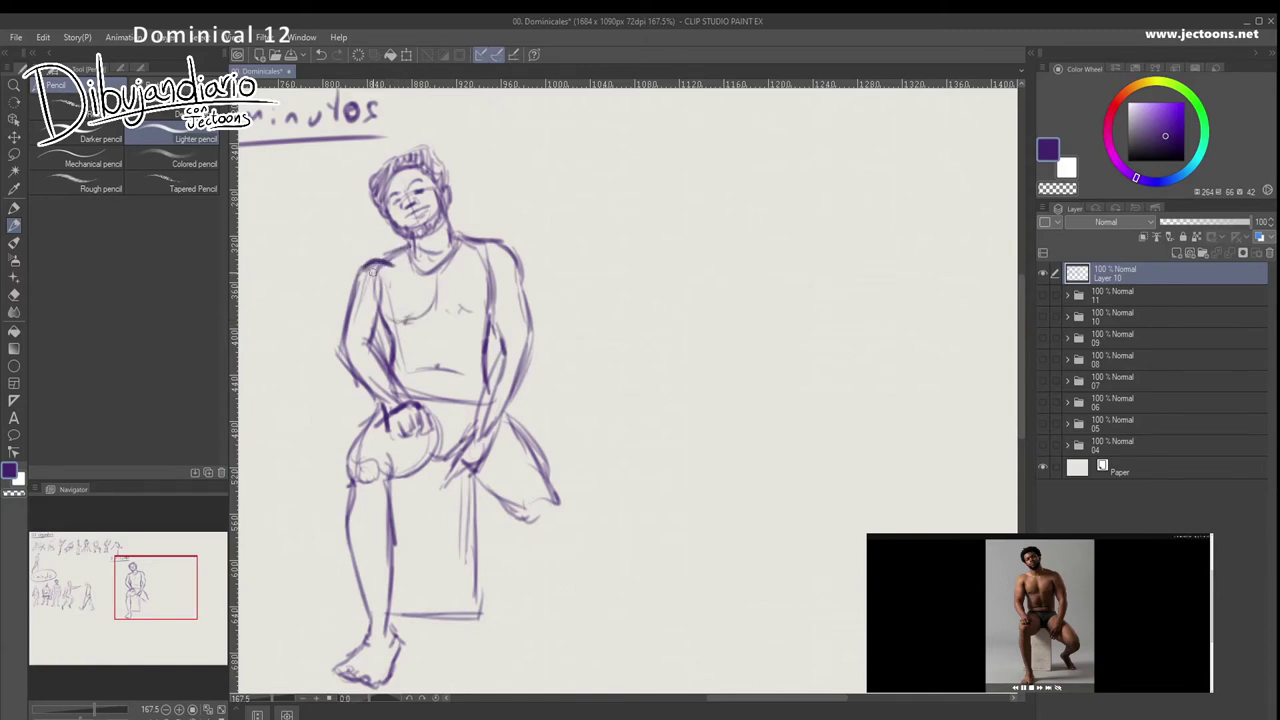
drag(405, 246, 360, 266)
mouse_move(458, 236)
mouse_down()
mouse_move(504, 244)
mouse_move(509, 266)
mouse_move(491, 282)
mouse_move(484, 261)
mouse_move(505, 343)
mouse_move(476, 436)
mouse_up()
drag(532, 347, 492, 417)
drag(515, 272, 526, 374)
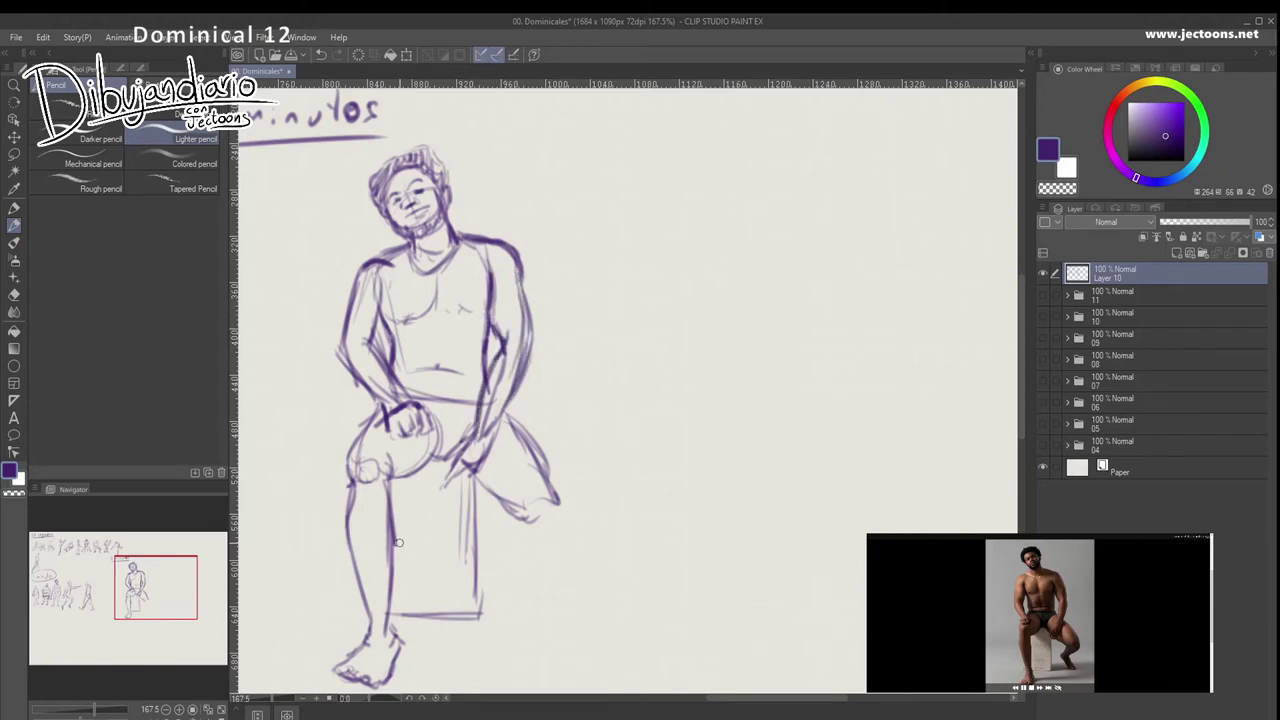
drag(482, 445, 484, 418)
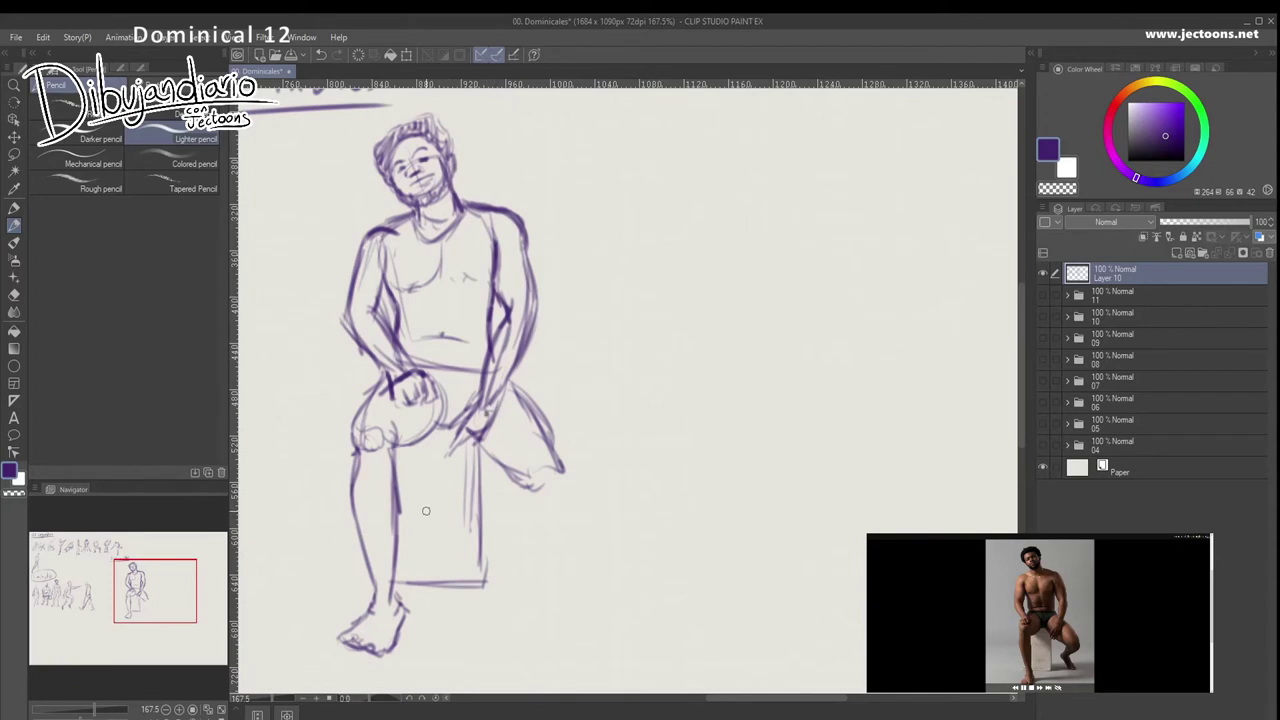
- Add abdomen lines and light shading to the seated man's torso, and reinforce the side of the waist
drag(442, 299, 442, 330)
drag(425, 468, 439, 441)
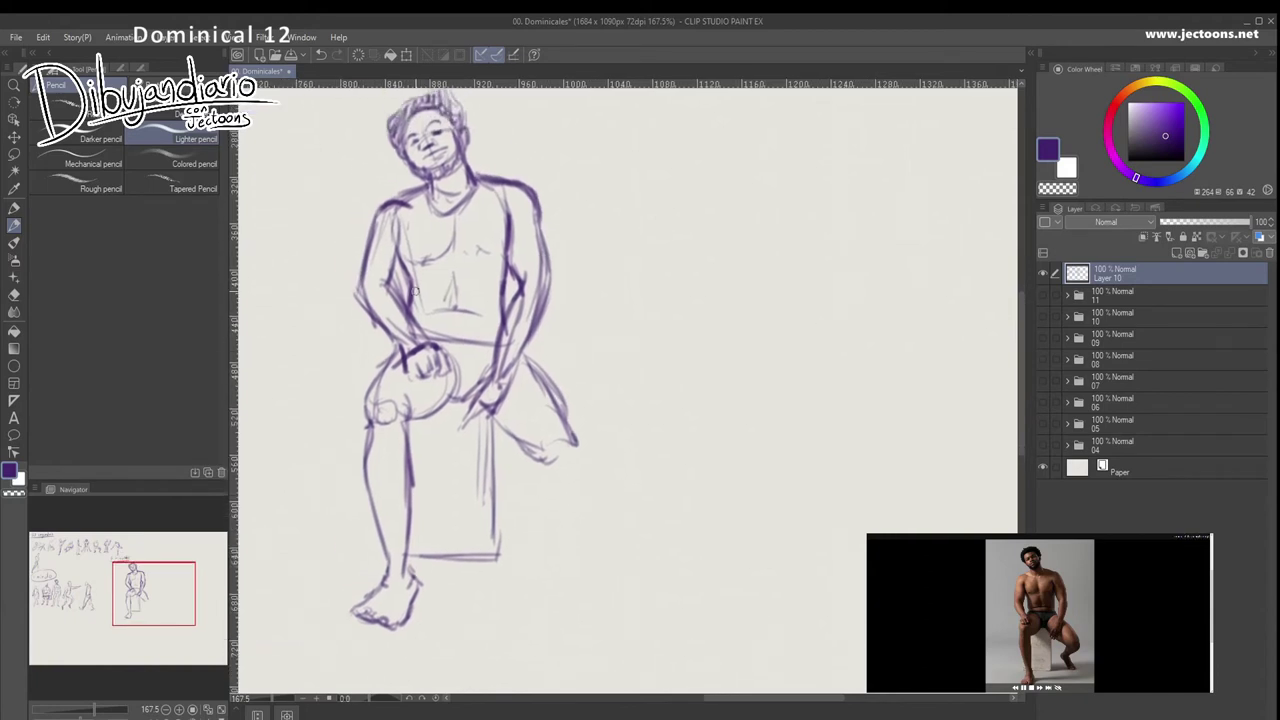
drag(398, 241, 432, 336)
drag(412, 282, 429, 328)
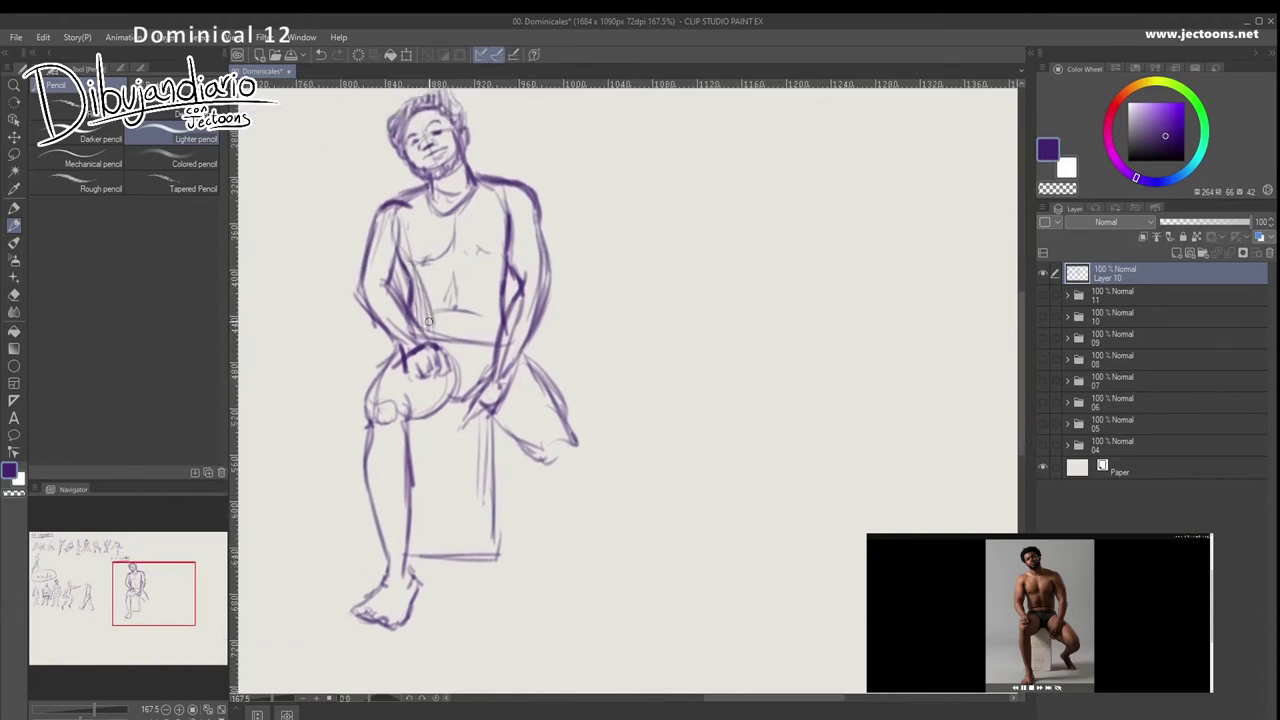
mouse_move(478, 254)
mouse_down()
mouse_move(482, 344)
mouse_move(496, 318)
mouse_move(455, 276)
mouse_move(442, 306)
mouse_move(473, 311)
mouse_move(490, 352)
mouse_move(446, 366)
mouse_move(454, 374)
mouse_up()
- Hatch shading onto the seated man's front thigh and the inner side of the shin
mouse_move(366, 410)
mouse_down()
mouse_move(407, 347)
mouse_move(421, 389)
mouse_up()
drag(421, 345, 435, 472)
drag(429, 388, 436, 472)
drag(424, 362, 436, 440)
drag(425, 322, 433, 376)
mouse_move(433, 312)
mouse_down()
mouse_move(440, 356)
mouse_move(442, 333)
mouse_up()
- Redraw the seated man's tucked lower leg and heel below the outer knee
mouse_move(446, 304)
mouse_down()
mouse_move(449, 330)
mouse_move(464, 324)
mouse_up()
mouse_move(471, 306)
mouse_down()
mouse_move(449, 360)
mouse_move(429, 323)
mouse_move(475, 342)
mouse_up()
drag(472, 328, 503, 357)
mouse_move(504, 395)
mouse_down()
mouse_move(484, 316)
mouse_move(497, 343)
mouse_up()
mouse_move(522, 276)
mouse_down()
mouse_move(510, 338)
mouse_move(474, 362)
mouse_move(488, 395)
mouse_move(524, 376)
mouse_up()
mouse_move(482, 336)
mouse_down()
mouse_move(462, 354)
mouse_move(478, 396)
mouse_up()
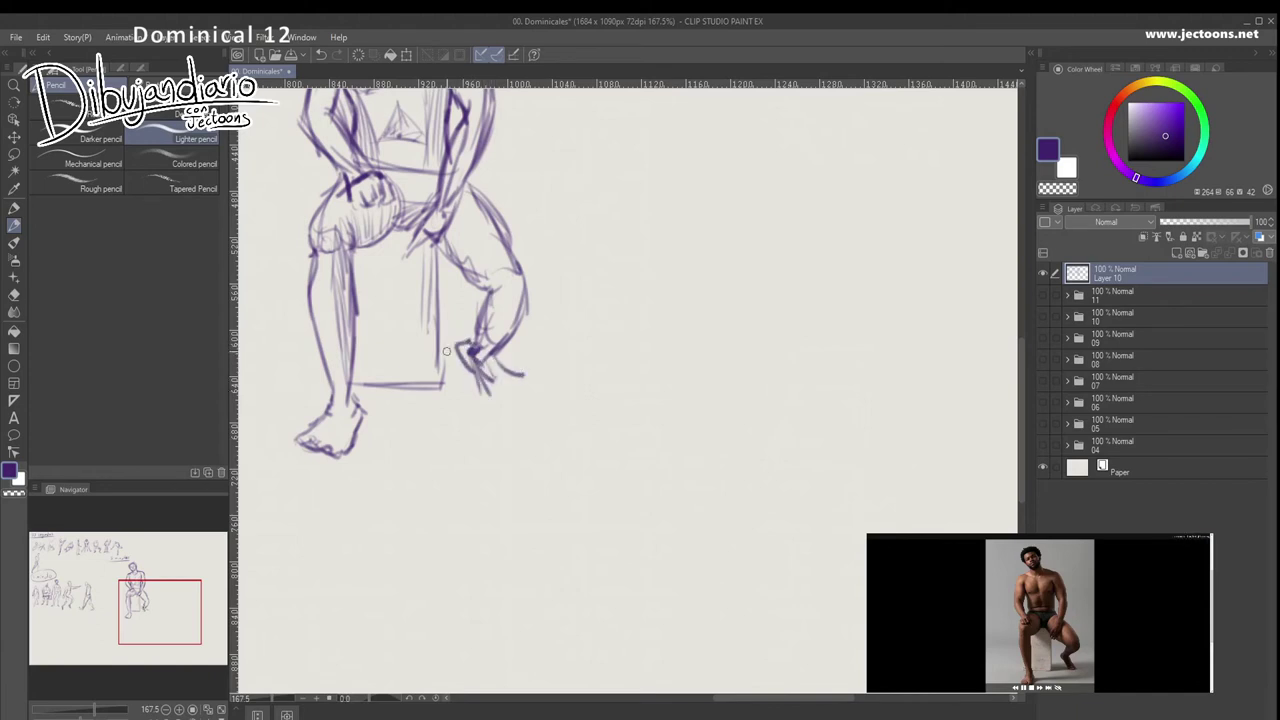
- Erase the seated man's front foot and redraw it smaller below the ankle
mouse_move(355, 388)
mouse_down()
mouse_move(320, 420)
mouse_move(380, 420)
mouse_move(351, 449)
mouse_up()
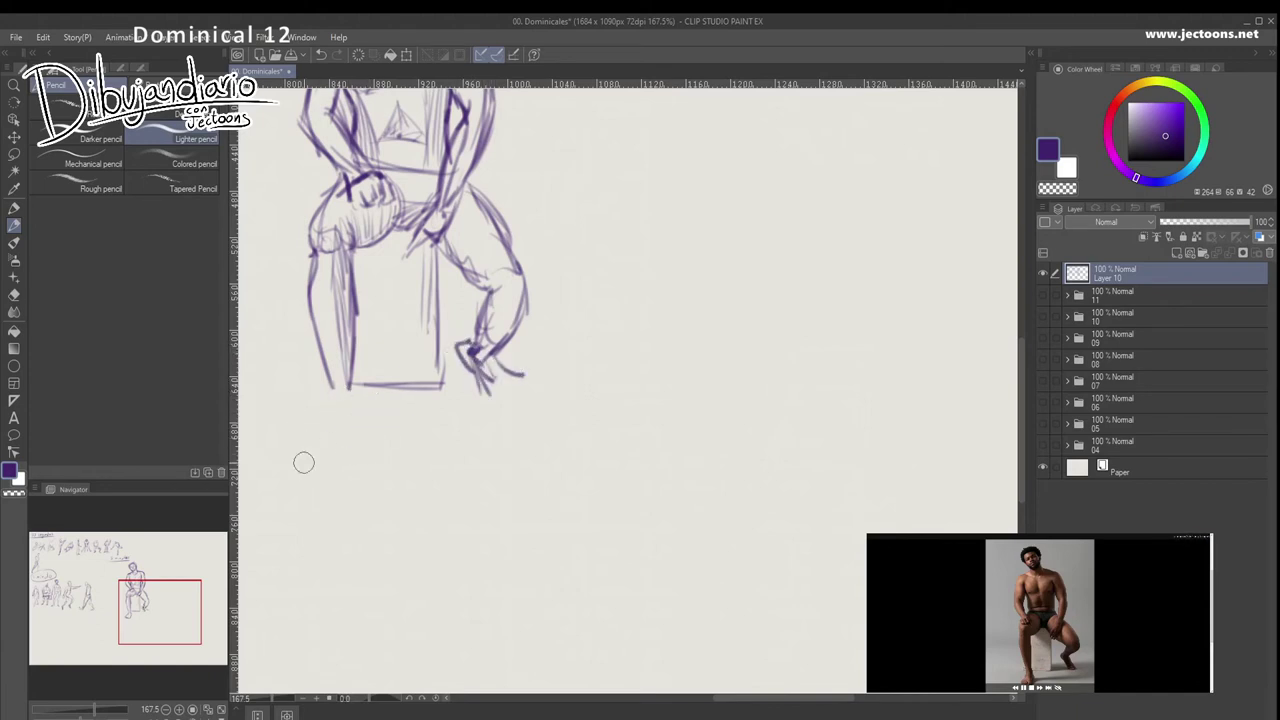
drag(350, 354, 338, 400)
mouse_move(334, 368)
mouse_down()
mouse_move(328, 394)
mouse_move(347, 400)
mouse_move(330, 397)
mouse_move(311, 422)
mouse_move(338, 440)
mouse_move(356, 416)
mouse_move(343, 423)
mouse_up()
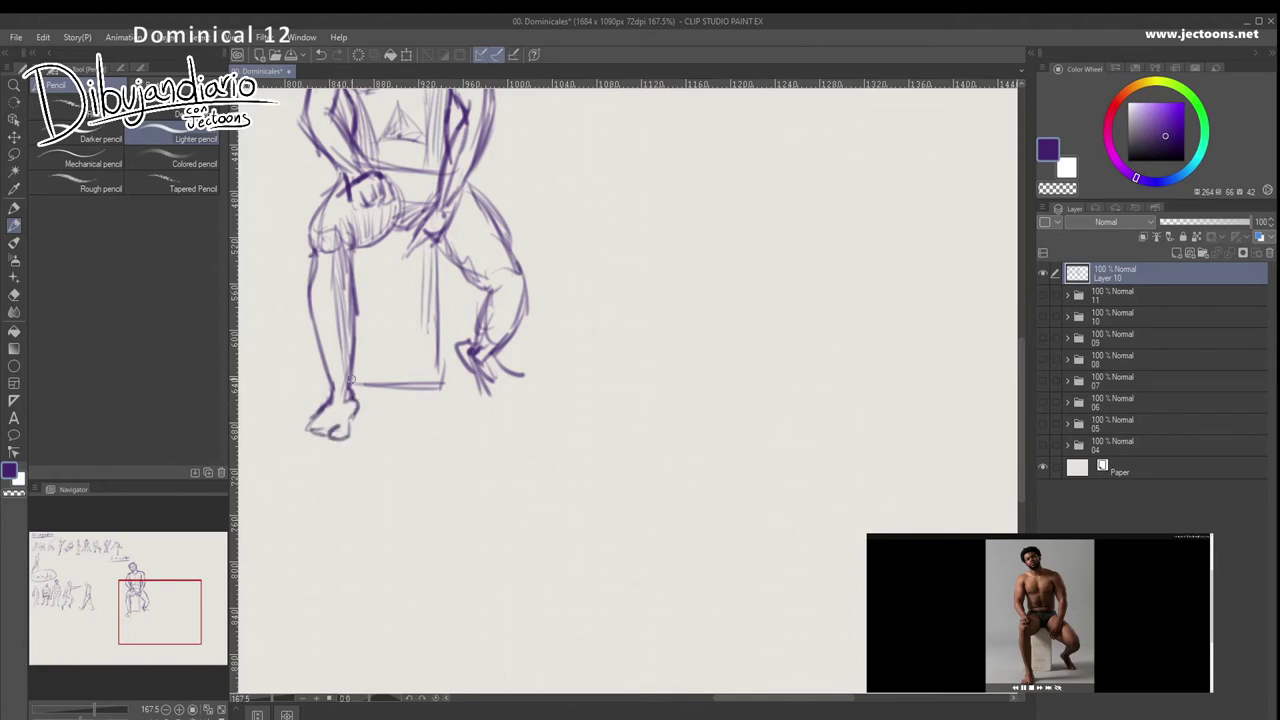
- Finish the toes and sole of the seated man's tucked foot
drag(480, 395, 530, 400)
mouse_move(522, 384)
mouse_down()
mouse_move(505, 372)
mouse_move(506, 408)
mouse_move(520, 406)
mouse_up()
drag(515, 400, 532, 656)
drag(366, 285, 385, 279)
drag(451, 416, 399, 391)
mouse_move(441, 449)
mouse_down()
mouse_move(464, 449)
mouse_move(405, 450)
mouse_up()
key(ctrl+space)
mouse_move(546, 436)
mouse_down()
mouse_move(594, 407)
mouse_move(555, 398)
mouse_up()
drag(541, 491, 595, 491)
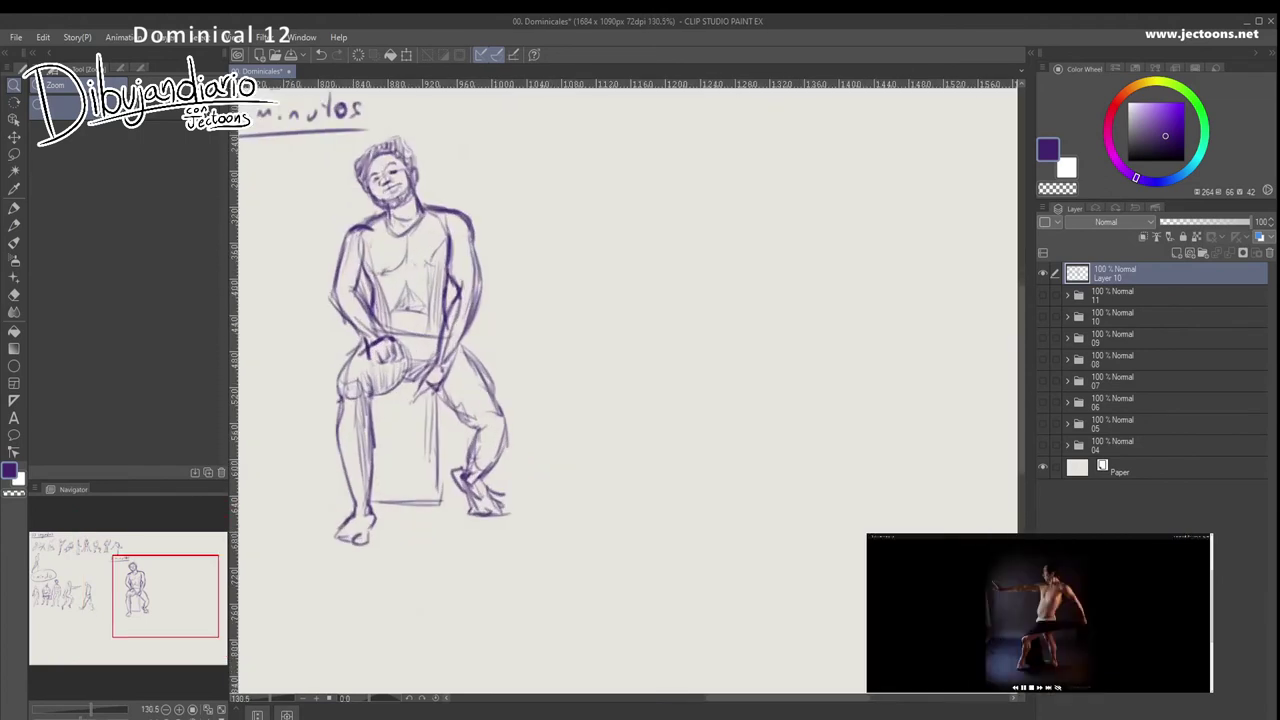
- Add finishing shading strokes to the seated man's thigh, forearms, chest and abdomen
mouse_move(448, 382)
mouse_down()
mouse_move(484, 428)
mouse_move(462, 447)
mouse_up()
mouse_move(378, 374)
mouse_down()
mouse_move(380, 404)
mouse_move(400, 394)
mouse_move(388, 394)
mouse_up()
drag(368, 305, 362, 339)
drag(372, 299, 378, 340)
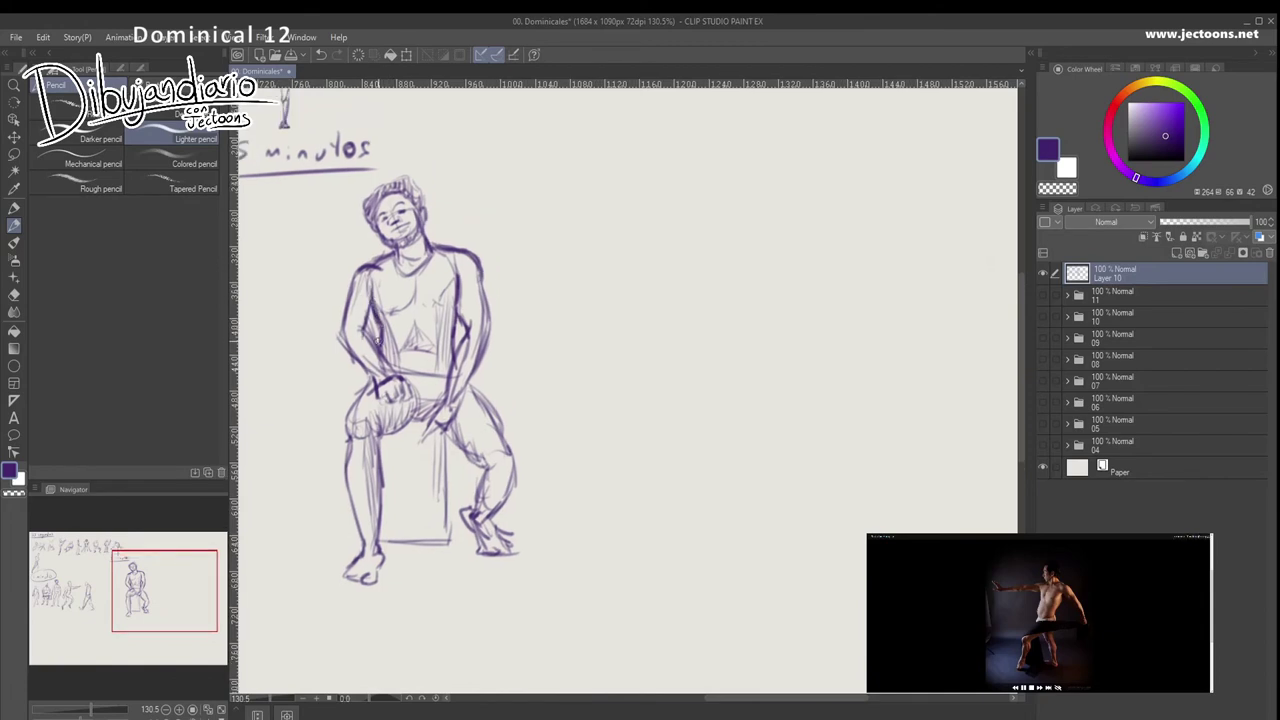
drag(457, 322, 452, 328)
drag(453, 330, 451, 366)
drag(425, 310, 446, 311)
drag(390, 362, 432, 325)
- Block in the standing man's head, neck, shoulders and outstretched arm with raised palm beside the seated figure
drag(577, 450, 528, 380)
drag(412, 205, 320, 255)
mouse_move(300, 168)
mouse_down()
mouse_move(313, 184)
mouse_move(302, 170)
mouse_up()
drag(561, 467, 505, 461)
mouse_move(537, 187)
mouse_down()
mouse_move(565, 162)
mouse_move(590, 159)
mouse_move(590, 175)
mouse_move(557, 162)
mouse_move(549, 220)
mouse_move(584, 176)
mouse_move(586, 218)
mouse_move(584, 199)
mouse_move(582, 229)
mouse_up()
mouse_move(584, 194)
mouse_down()
mouse_move(590, 229)
mouse_move(598, 216)
mouse_move(618, 222)
mouse_move(606, 244)
mouse_move(644, 238)
mouse_move(628, 222)
mouse_up()
drag(552, 230, 435, 249)
mouse_move(560, 249)
mouse_down()
mouse_move(416, 260)
mouse_move(428, 258)
mouse_up()
mouse_move(476, 243)
mouse_down()
mouse_move(403, 252)
mouse_move(391, 245)
mouse_move(408, 201)
mouse_move(414, 250)
mouse_up()
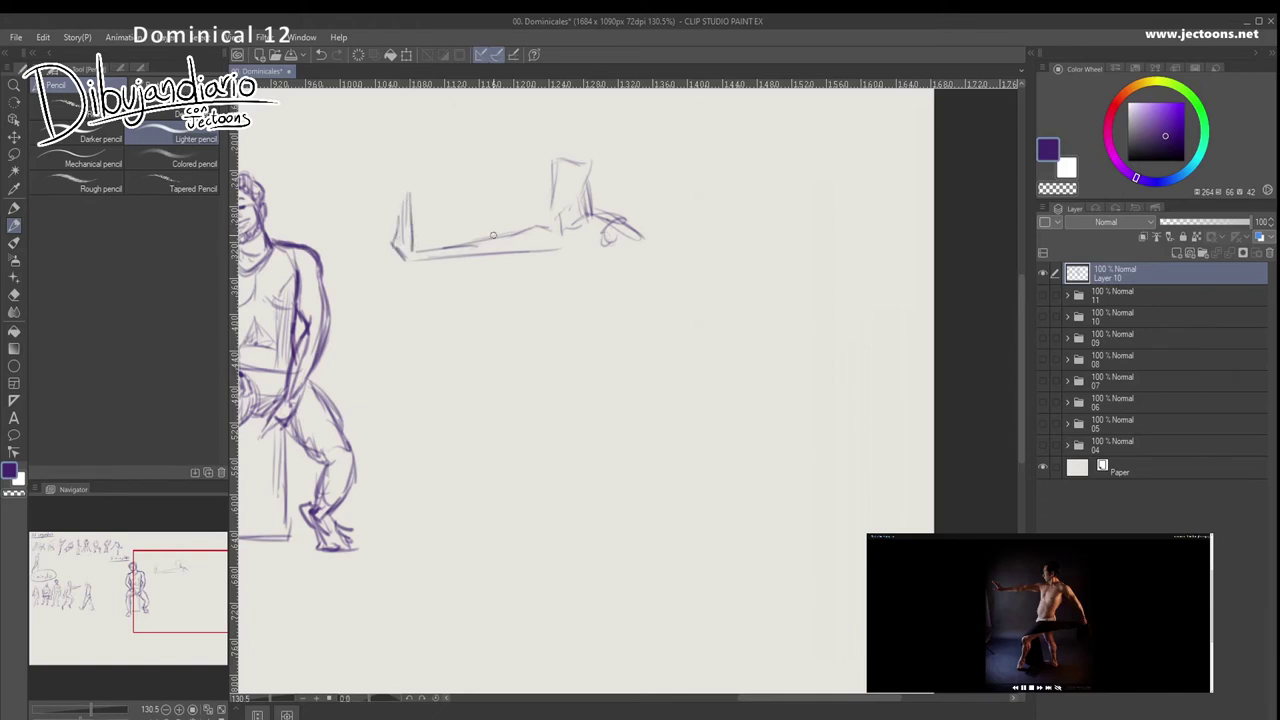
- Draw the standing man's slanted torso from the armpits down to the waist
mouse_move(542, 244)
mouse_down()
mouse_move(513, 283)
mouse_move(501, 336)
mouse_up()
mouse_move(612, 252)
mouse_down()
mouse_move(548, 331)
mouse_move(505, 337)
mouse_up()
mouse_move(540, 250)
mouse_down()
mouse_move(506, 336)
mouse_move(555, 340)
mouse_up()
mouse_move(612, 240)
mouse_down()
mouse_move(560, 345)
mouse_move(578, 302)
mouse_up()
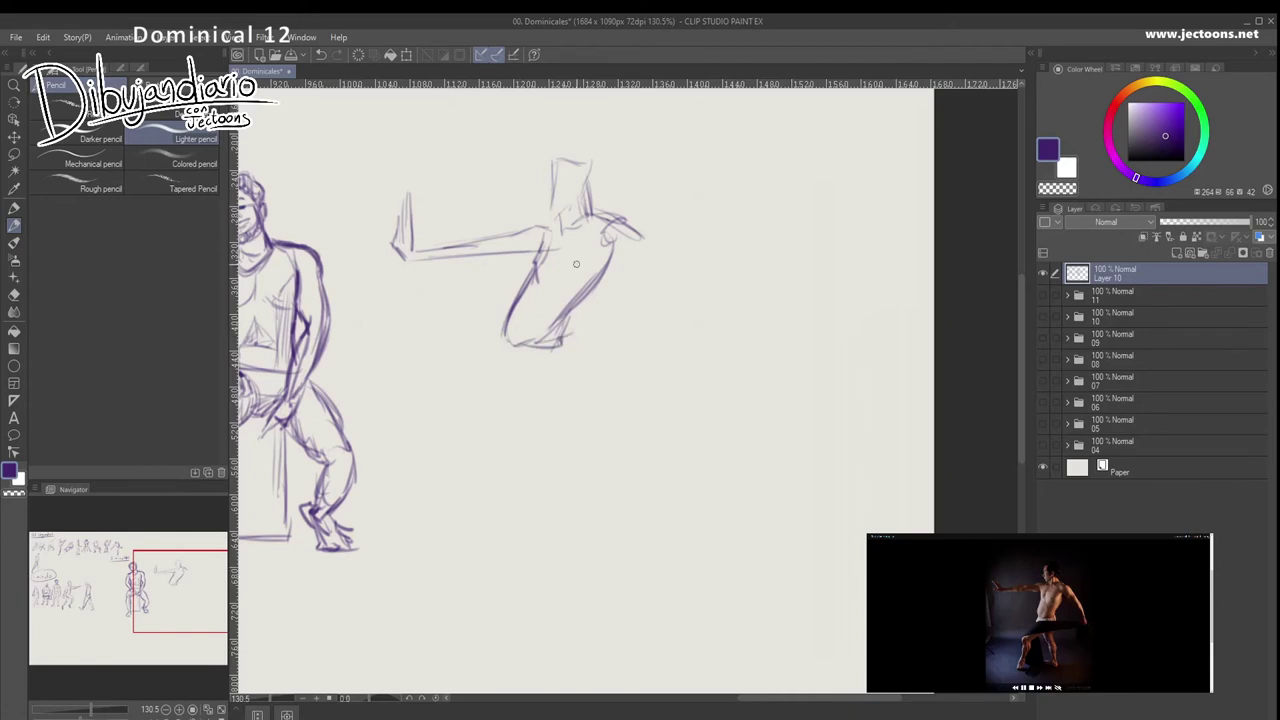
- Draw the standing man's rear arm hanging away from the torso and ending in a closed fist
drag(606, 246, 638, 277)
drag(622, 226, 665, 295)
mouse_move(630, 268)
mouse_down()
mouse_move(664, 302)
mouse_move(647, 284)
mouse_move(654, 311)
mouse_move(669, 302)
mouse_move(670, 317)
mouse_move(668, 300)
mouse_move(675, 311)
mouse_move(645, 289)
mouse_move(680, 355)
mouse_move(666, 340)
mouse_move(682, 348)
mouse_up()
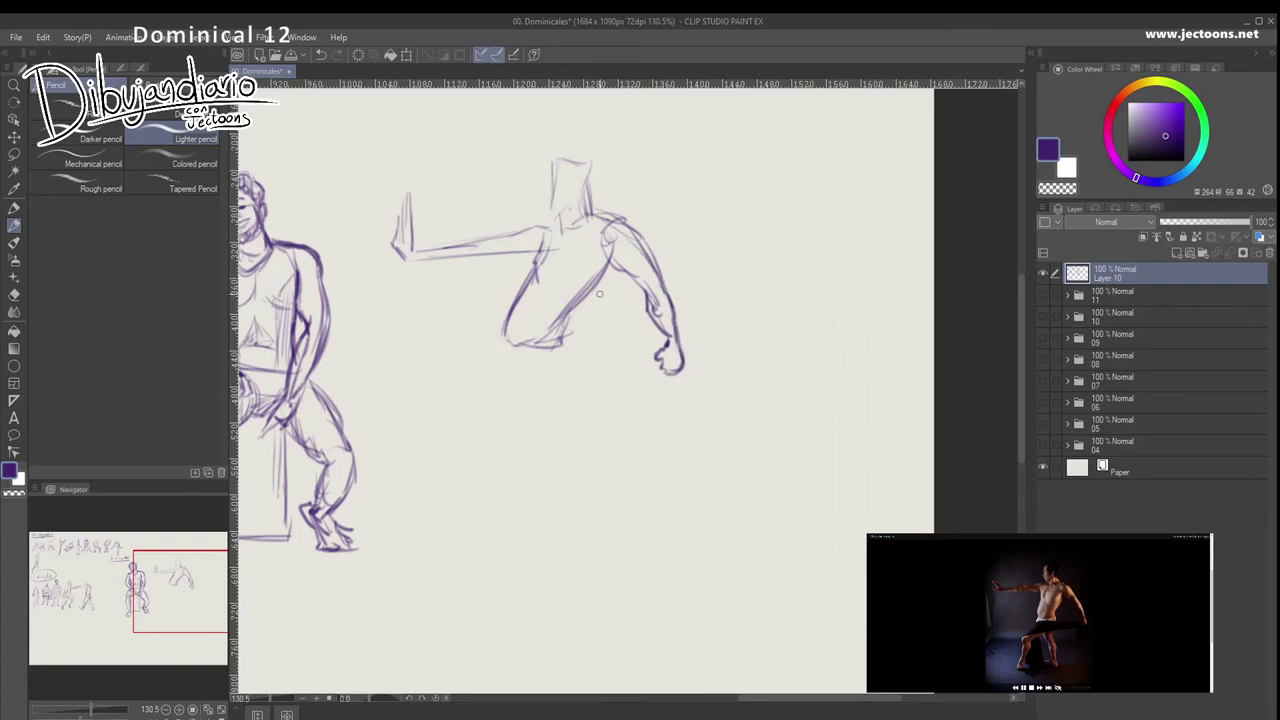
- Sketch the standing man's waistband and hips below the slanted torso
drag(505, 382, 514, 354)
drag(515, 306, 503, 348)
drag(503, 352, 560, 334)
drag(568, 312, 565, 335)
drag(522, 337, 565, 332)
mouse_move(584, 266)
mouse_down()
mouse_move(600, 236)
mouse_move(575, 280)
mouse_up()
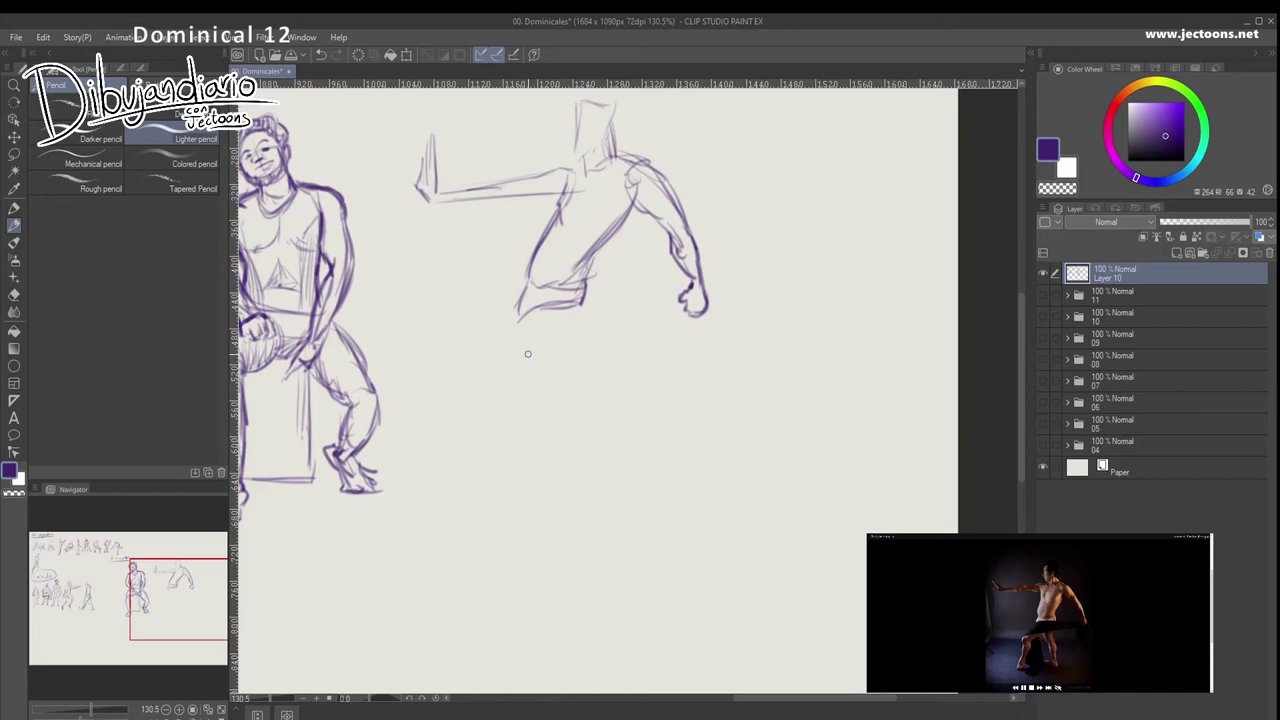
scroll(500, 459, down, 2)
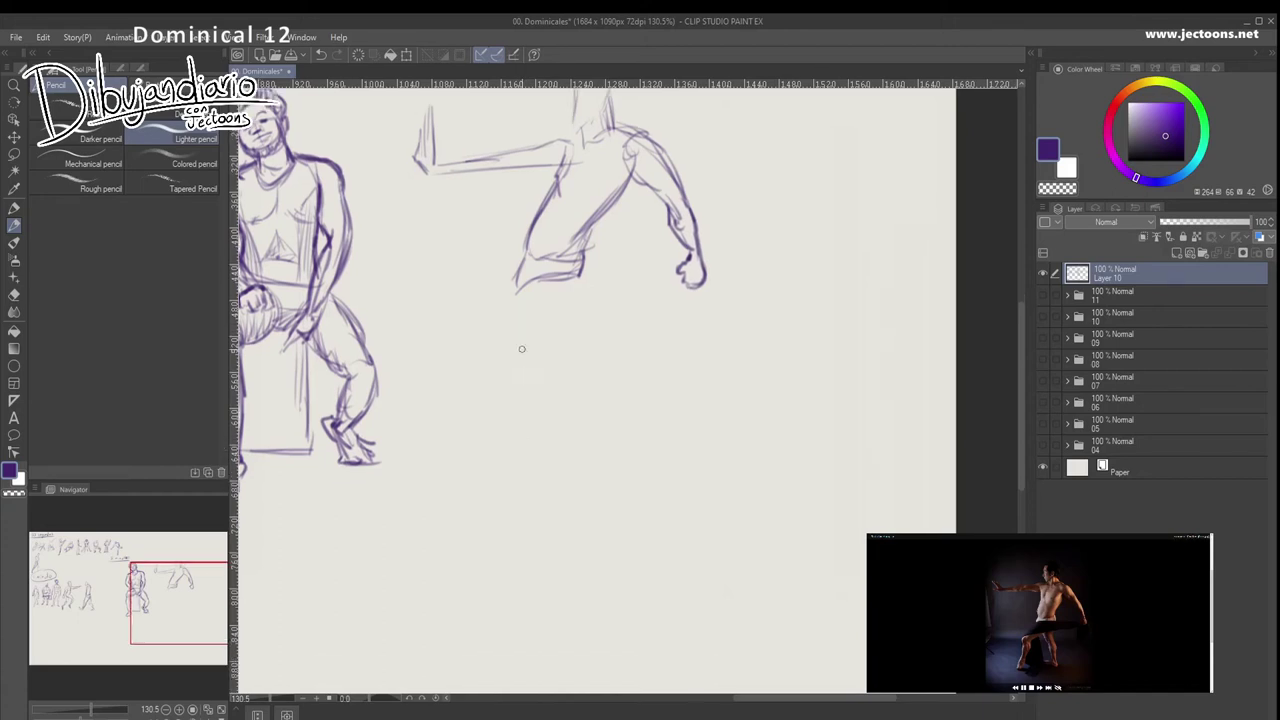
- Draw the standing man's bent front leg from the hip through the knee and shin down to the foot
mouse_move(572, 292)
mouse_down()
mouse_move(526, 313)
mouse_move(567, 300)
mouse_move(514, 342)
mouse_up()
mouse_move(520, 296)
mouse_down()
mouse_move(448, 345)
mouse_move(472, 354)
mouse_move(460, 372)
mouse_up()
drag(520, 330, 498, 346)
mouse_move(480, 356)
mouse_down()
mouse_move(448, 371)
mouse_move(455, 405)
mouse_move(439, 433)
mouse_move(429, 397)
mouse_move(438, 450)
mouse_move(446, 441)
mouse_move(406, 484)
mouse_up()
drag(443, 414, 447, 376)
mouse_move(480, 350)
mouse_down()
mouse_move(480, 370)
mouse_move(524, 342)
mouse_up()
drag(574, 292, 502, 356)
drag(486, 404, 433, 382)
- Draw the standing man's rear leg from the hip to the calf, ending in a flat foot
drag(530, 254, 536, 298)
mouse_move(534, 262)
mouse_down()
mouse_move(514, 348)
mouse_move(497, 311)
mouse_move(514, 360)
mouse_up()
mouse_move(530, 300)
mouse_down()
mouse_move(554, 388)
mouse_move(546, 410)
mouse_up()
drag(522, 362, 544, 434)
drag(514, 352, 540, 406)
mouse_move(532, 390)
mouse_down()
mouse_move(544, 446)
mouse_move(493, 454)
mouse_move(552, 461)
mouse_move(555, 400)
mouse_move(555, 459)
mouse_up()
mouse_move(555, 455)
mouse_down()
mouse_move(552, 495)
mouse_move(520, 550)
mouse_up()
- Strengthen the front shoulder and outstretched arm, and redraw the raised palm as a hand with spread fingers
drag(506, 229, 494, 270)
drag(501, 236, 496, 252)
drag(421, 173, 435, 203)
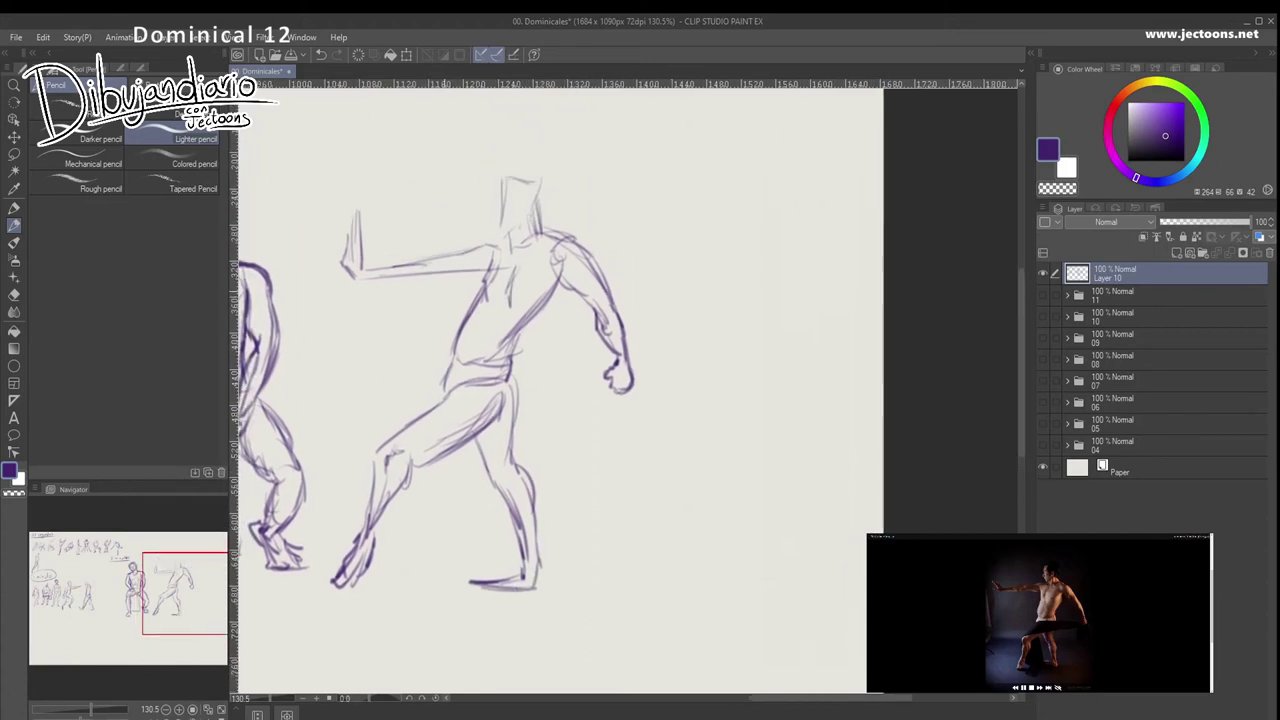
drag(483, 257, 486, 296)
mouse_move(494, 241)
mouse_down()
mouse_move(410, 264)
mouse_move(488, 270)
mouse_move(370, 282)
mouse_move(397, 262)
mouse_move(360, 266)
mouse_up()
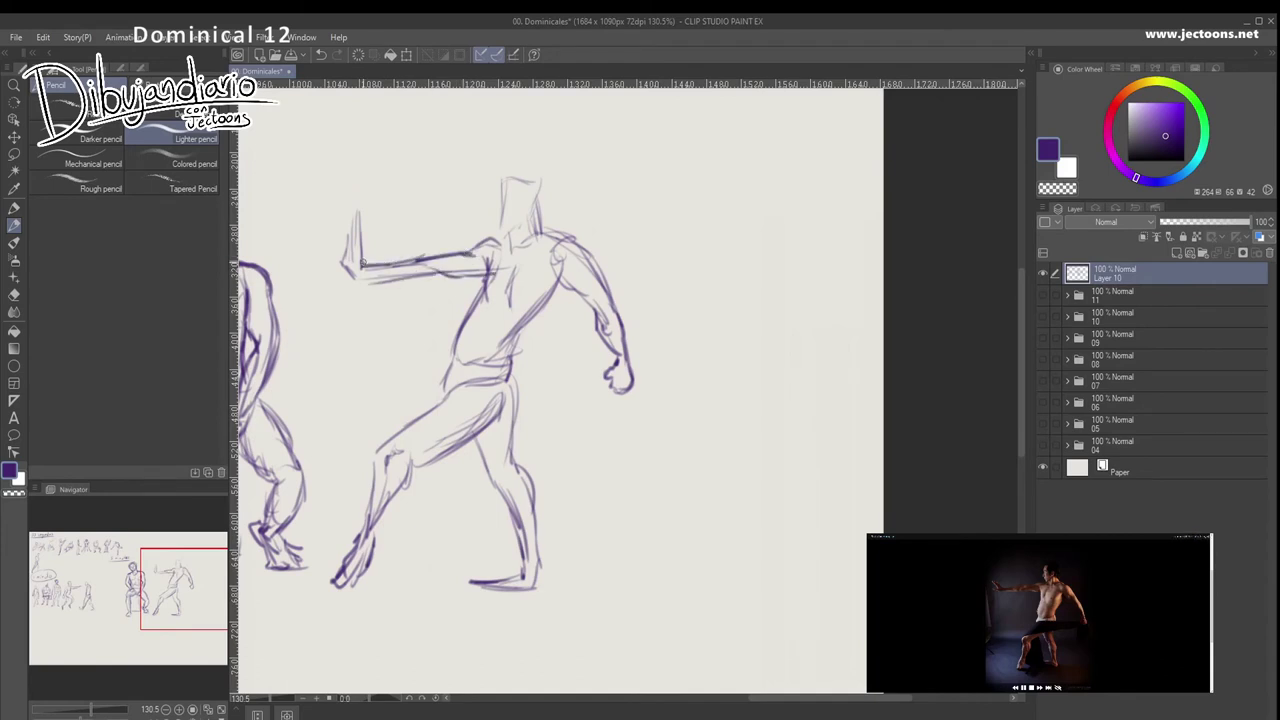
drag(355, 213, 343, 289)
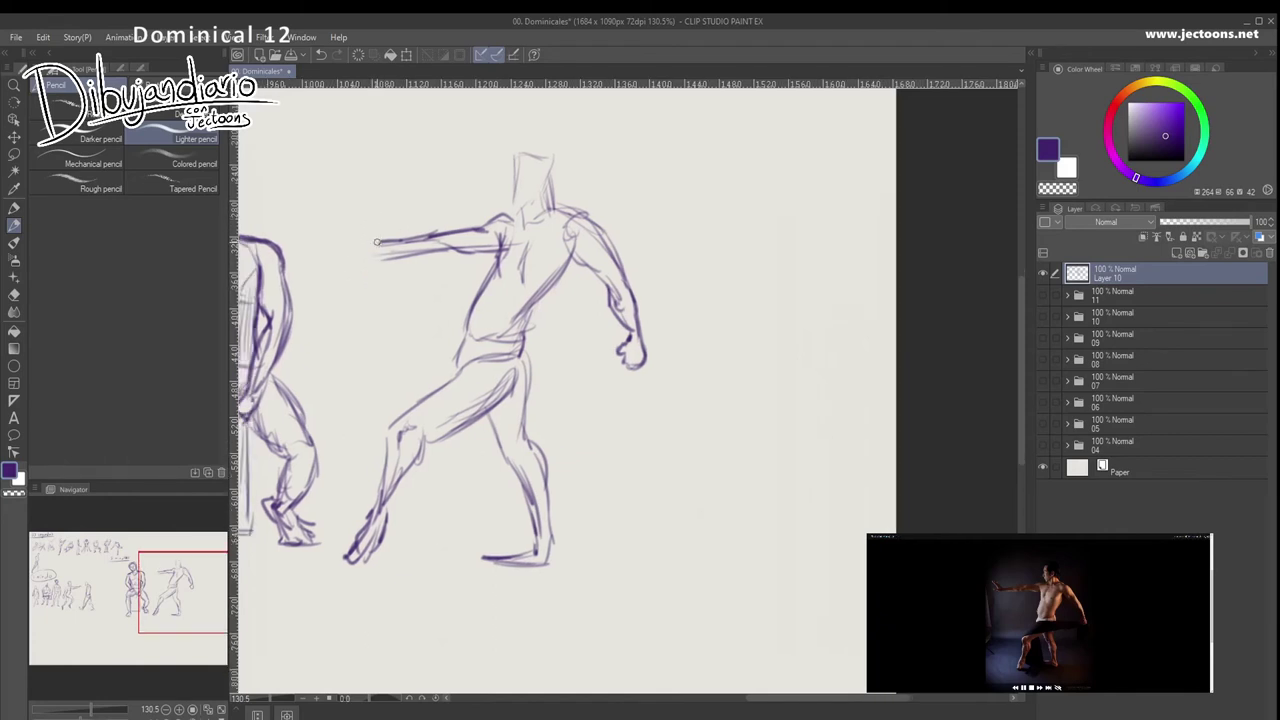
mouse_move(379, 240)
mouse_down()
mouse_move(336, 222)
mouse_move(450, 239)
mouse_move(350, 266)
mouse_move(468, 252)
mouse_move(420, 255)
mouse_up()
- Darken the rear arm's contours and reinforce the lines around the standing man's waist and hips
mouse_move(494, 236)
mouse_down()
mouse_move(538, 294)
mouse_move(533, 243)
mouse_move(549, 304)
mouse_move(544, 289)
mouse_up()
mouse_move(507, 225)
mouse_down()
mouse_move(552, 312)
mouse_move(510, 236)
mouse_up()
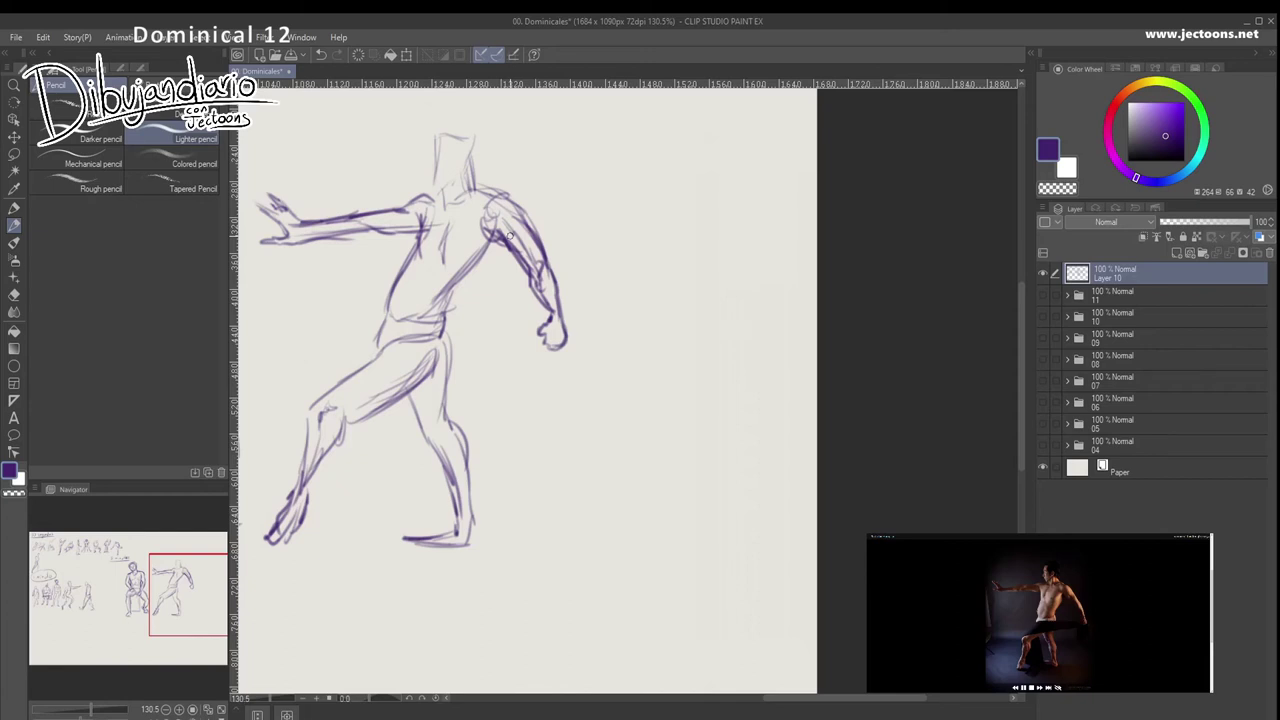
drag(481, 229, 440, 318)
mouse_move(450, 268)
mouse_down()
mouse_move(437, 297)
mouse_move(469, 264)
mouse_move(437, 263)
mouse_move(462, 280)
mouse_move(446, 362)
mouse_move(400, 344)
mouse_move(369, 363)
mouse_up()
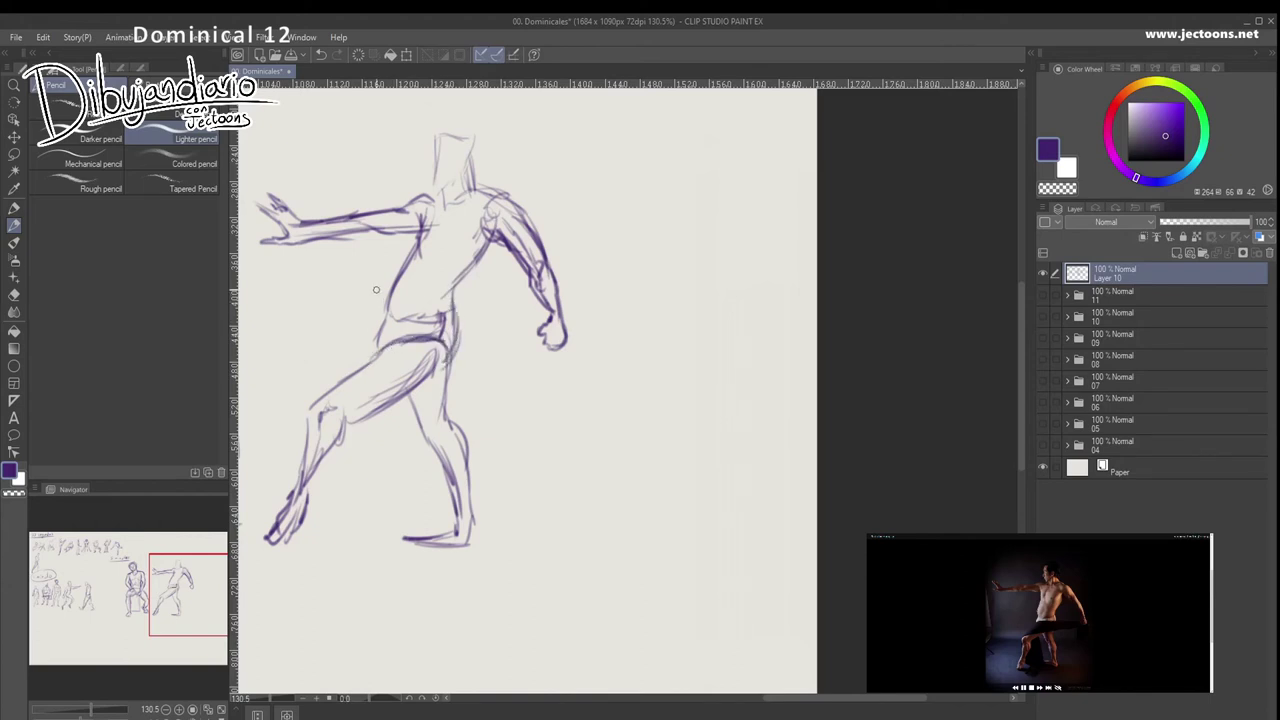
- Try to draw the standing man's head in near profile with hair, ear, facial features and neck
mouse_move(457, 210)
mouse_down()
mouse_move(449, 253)
mouse_move(463, 185)
mouse_move(436, 192)
mouse_move(434, 176)
mouse_move(466, 166)
mouse_move(490, 205)
mouse_move(480, 255)
mouse_move(392, 260)
mouse_up()
drag(436, 183, 427, 207)
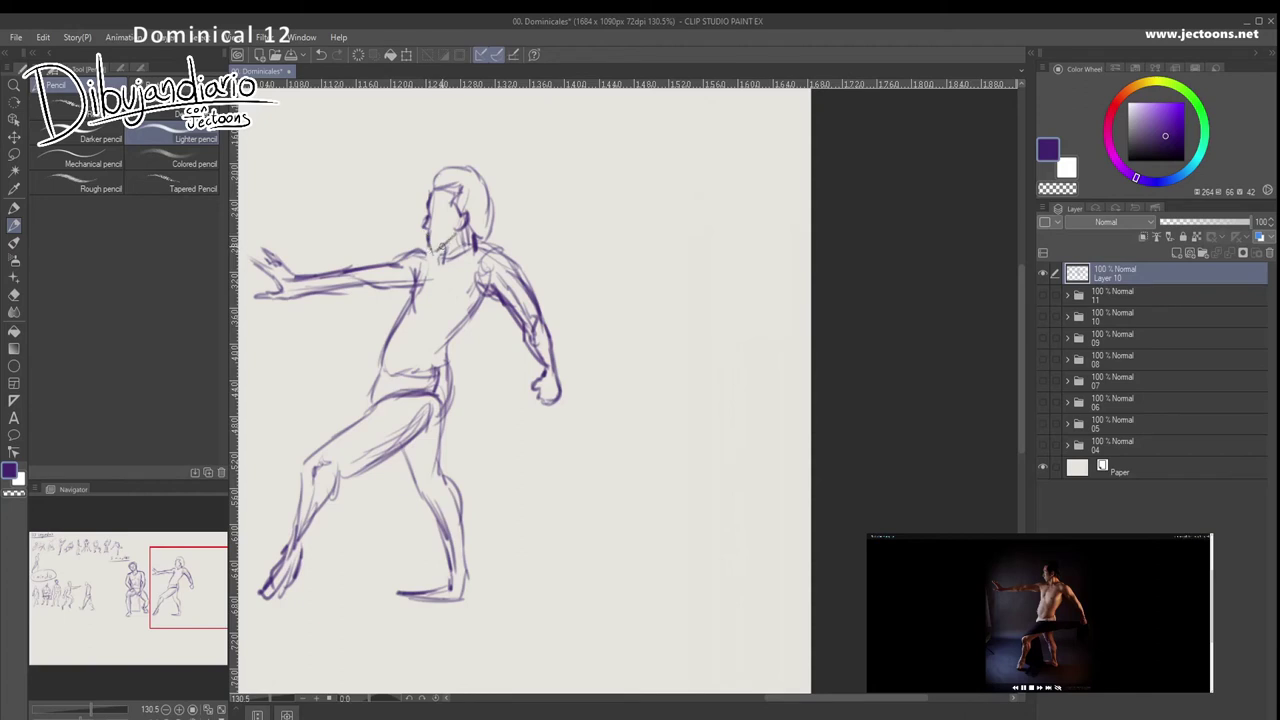
scroll(446, 249, up, 2)
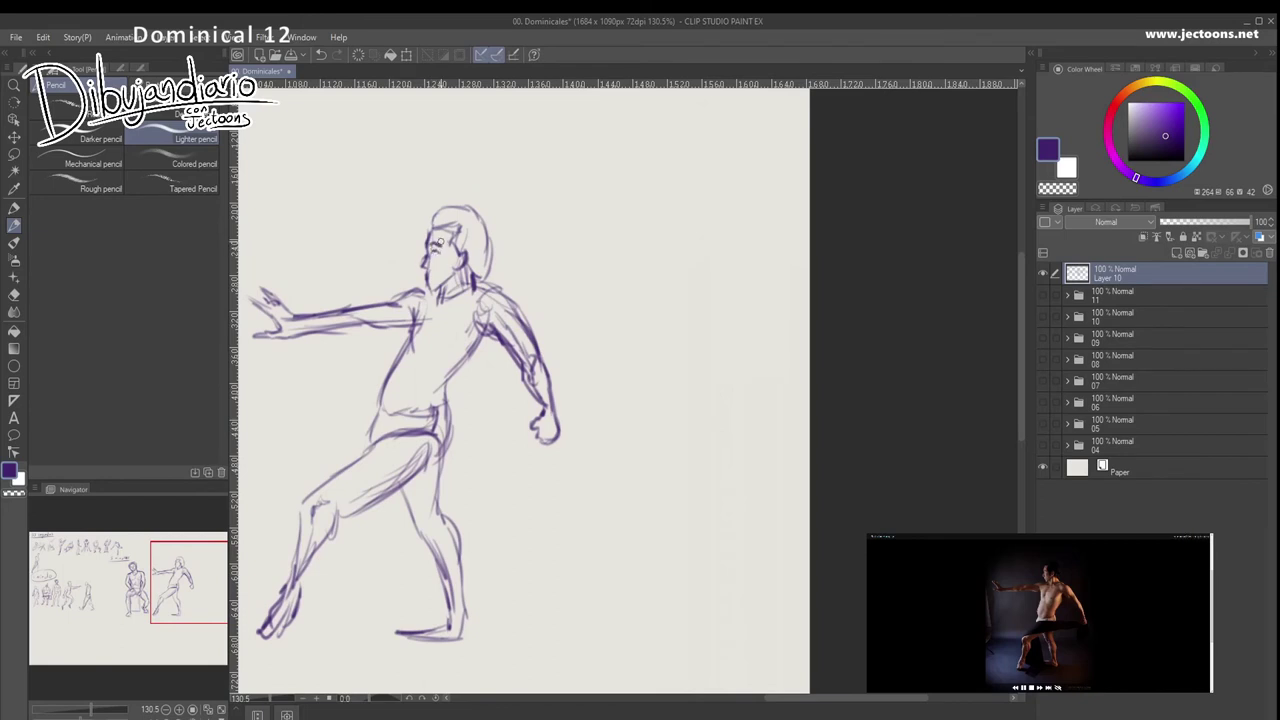
drag(428, 288, 432, 243)
drag(430, 230, 424, 258)
drag(431, 266, 433, 293)
mouse_move(454, 211)
mouse_down()
mouse_move(449, 303)
mouse_move(491, 221)
mouse_move(431, 234)
mouse_move(469, 232)
mouse_up()
- Contour the belly and hatch a dark cloth stretched across the thigh from the hips to the rear hand
mouse_move(420, 300)
mouse_down()
mouse_move(372, 422)
mouse_move(424, 410)
mouse_move(410, 412)
mouse_up()
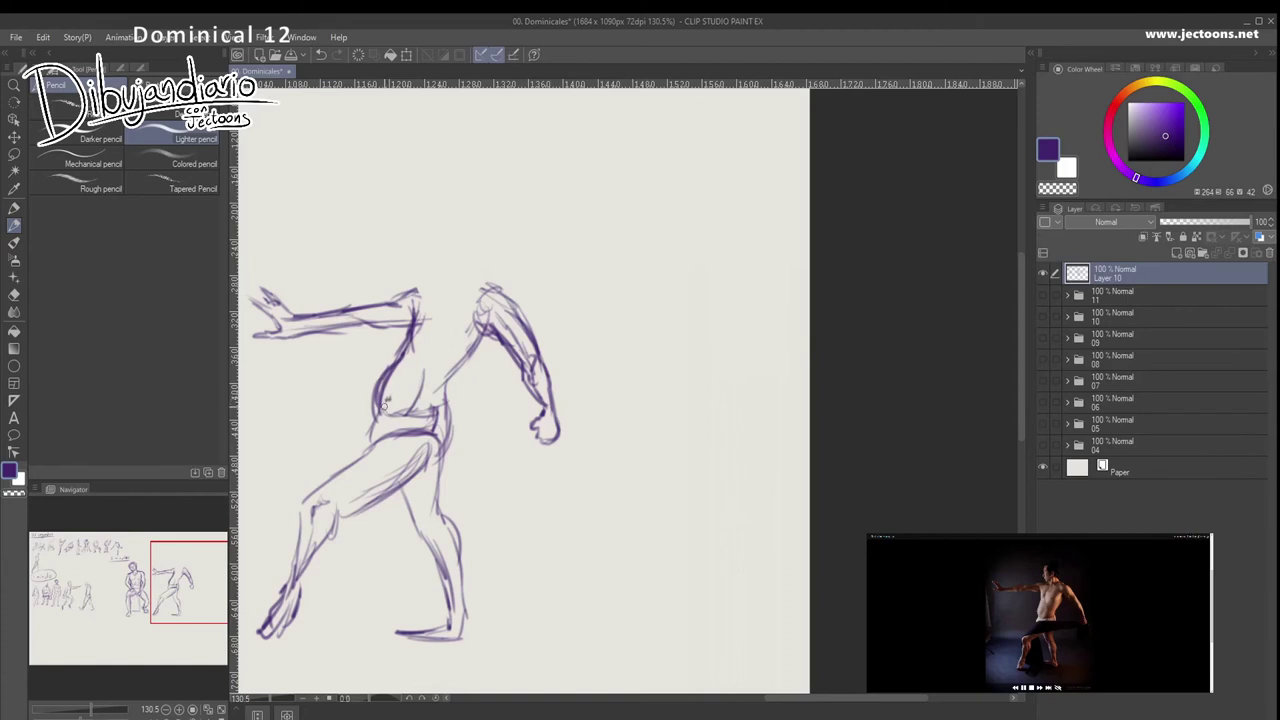
mouse_move(525, 424)
mouse_down()
mouse_move(392, 444)
mouse_move(540, 436)
mouse_move(422, 481)
mouse_move(330, 490)
mouse_up()
drag(436, 450, 332, 472)
drag(480, 452, 325, 482)
mouse_move(534, 434)
mouse_down()
mouse_move(388, 478)
mouse_move(443, 464)
mouse_up()
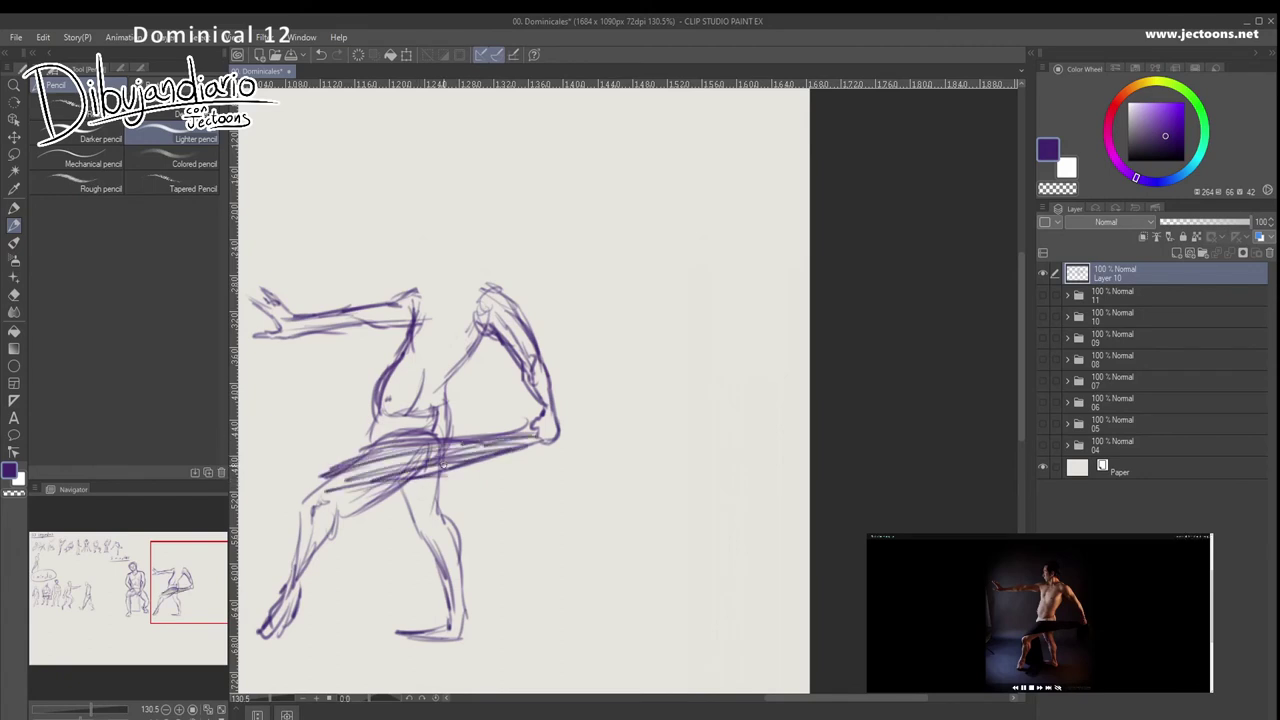
- Draw a hatched block seat behind the front leg and scribble a shadow on the ground under it
drag(372, 512, 386, 580)
mouse_move(380, 514)
mouse_down()
mouse_move(400, 604)
mouse_move(386, 564)
mouse_up()
drag(384, 558, 404, 630)
mouse_move(330, 536)
mouse_down()
mouse_move(336, 620)
mouse_move(388, 632)
mouse_move(296, 636)
mouse_move(316, 644)
mouse_up()
mouse_move(284, 652)
mouse_down()
mouse_move(390, 643)
mouse_move(342, 645)
mouse_up()
mouse_move(375, 521)
mouse_down()
mouse_move(340, 556)
mouse_move(385, 584)
mouse_move(390, 612)
mouse_move(377, 636)
mouse_move(312, 650)
mouse_up()
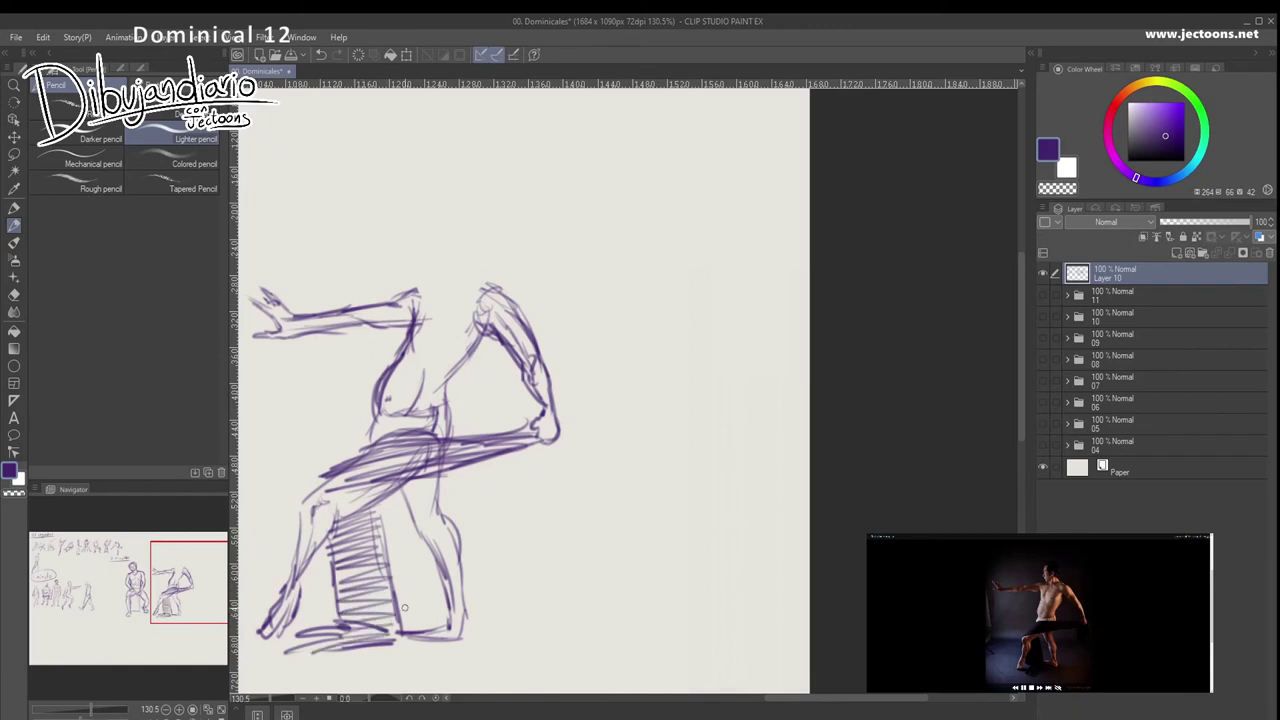
- Reinforce the back contour of the torso and block in a new head and neck above the shoulders
mouse_move(498, 336)
mouse_down()
mouse_move(440, 392)
mouse_move(460, 372)
mouse_move(454, 411)
mouse_move(451, 388)
mouse_up()
drag(498, 330, 466, 237)
mouse_move(500, 298)
mouse_down()
mouse_move(460, 232)
mouse_move(468, 258)
mouse_move(455, 205)
mouse_move(418, 245)
mouse_move(425, 275)
mouse_move(482, 254)
mouse_move(449, 204)
mouse_move(436, 278)
mouse_move(486, 246)
mouse_move(448, 296)
mouse_move(450, 266)
mouse_move(452, 305)
mouse_move(488, 252)
mouse_move(492, 296)
mouse_move(286, 306)
mouse_move(259, 311)
mouse_move(251, 333)
mouse_move(395, 297)
mouse_move(314, 316)
mouse_move(376, 355)
mouse_move(460, 363)
mouse_up()
- Redraw the outstretched arm longer, ending in an open hand, and add light chest lines
drag(522, 301, 395, 333)
mouse_move(528, 345)
mouse_down()
mouse_move(365, 348)
mouse_move(423, 353)
mouse_up()
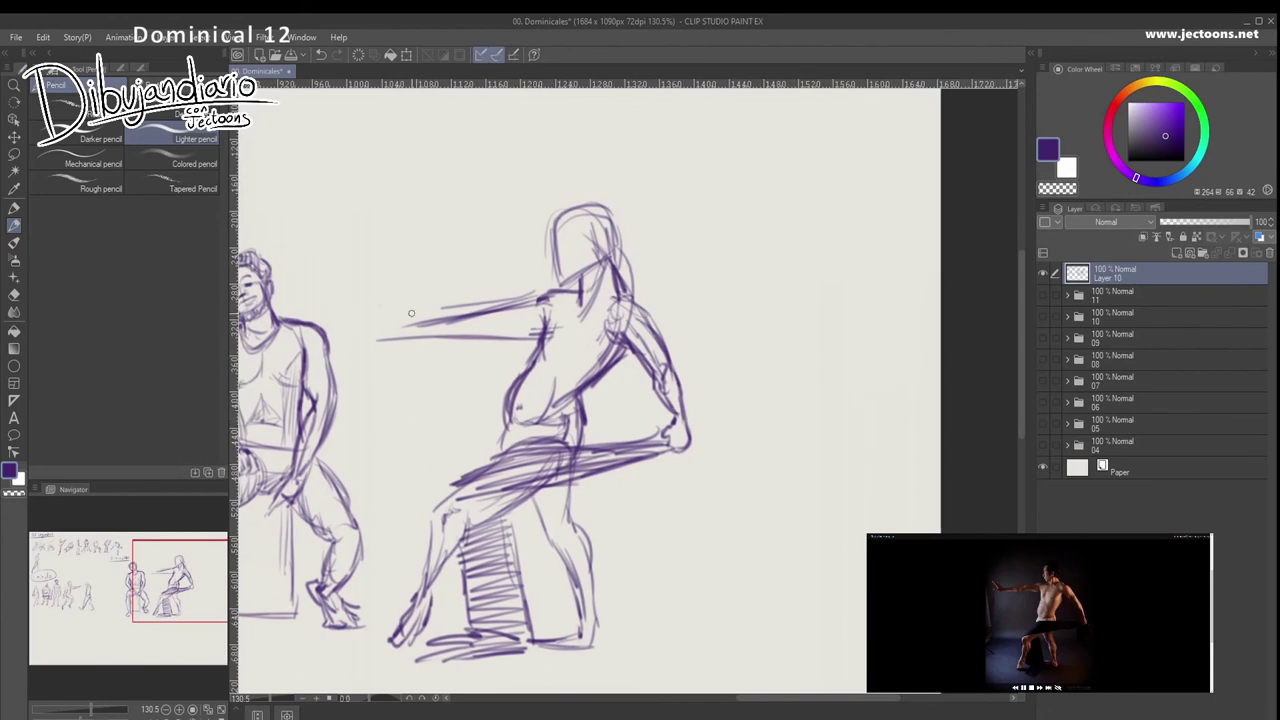
mouse_move(373, 337)
mouse_down()
mouse_move(354, 325)
mouse_move(374, 323)
mouse_move(358, 298)
mouse_move(374, 312)
mouse_move(370, 300)
mouse_move(352, 292)
mouse_move(436, 316)
mouse_move(552, 298)
mouse_move(446, 321)
mouse_move(461, 359)
mouse_move(484, 330)
mouse_move(560, 326)
mouse_move(429, 342)
mouse_up()
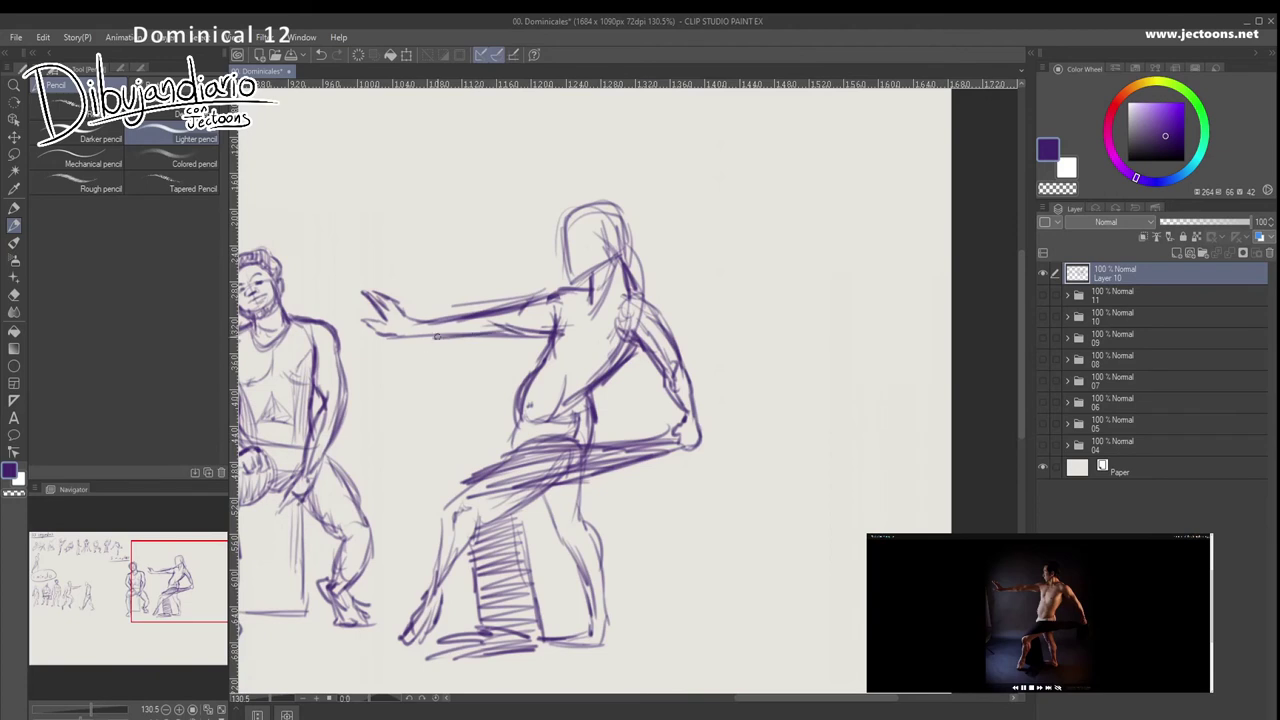
drag(460, 402, 438, 380)
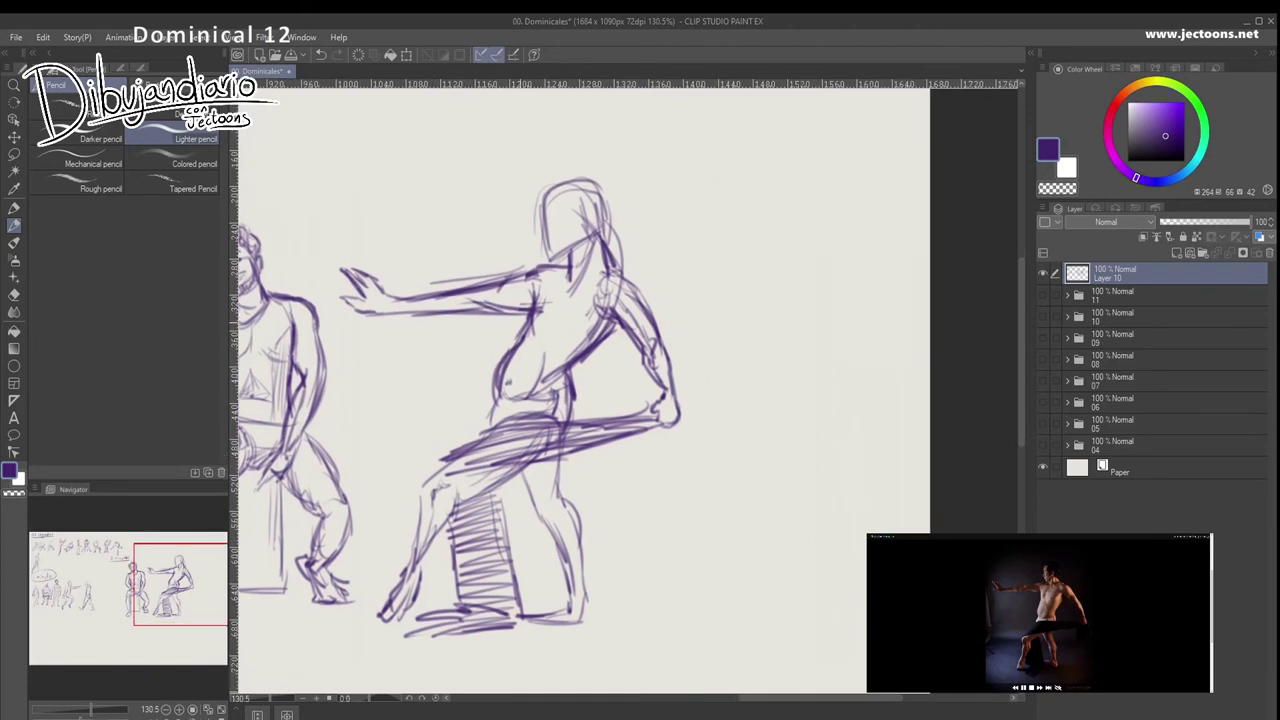
mouse_move(566, 296)
mouse_down()
mouse_move(548, 328)
mouse_move(587, 356)
mouse_move(578, 342)
mouse_move(535, 345)
mouse_up()
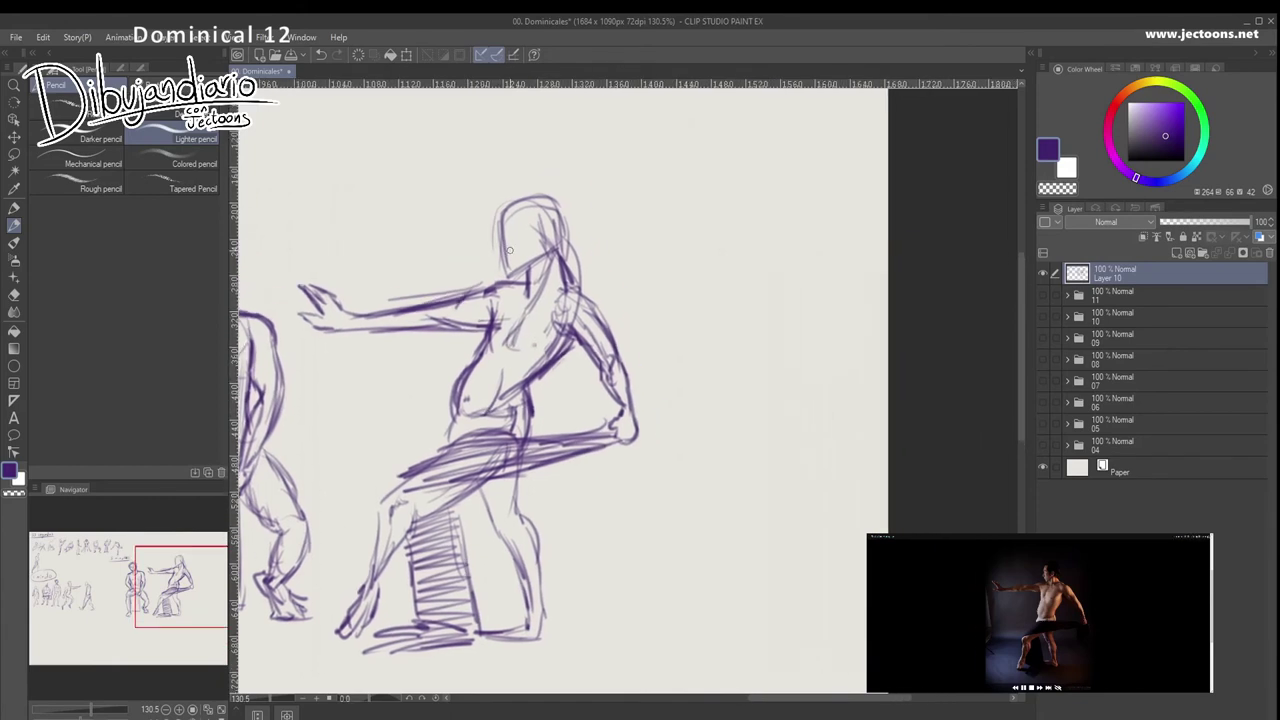
- Draw the man's face with nose, eye, brow and jaw, and hatch his short dark hair
mouse_move(503, 224)
mouse_down()
mouse_move(510, 276)
mouse_move(501, 262)
mouse_up()
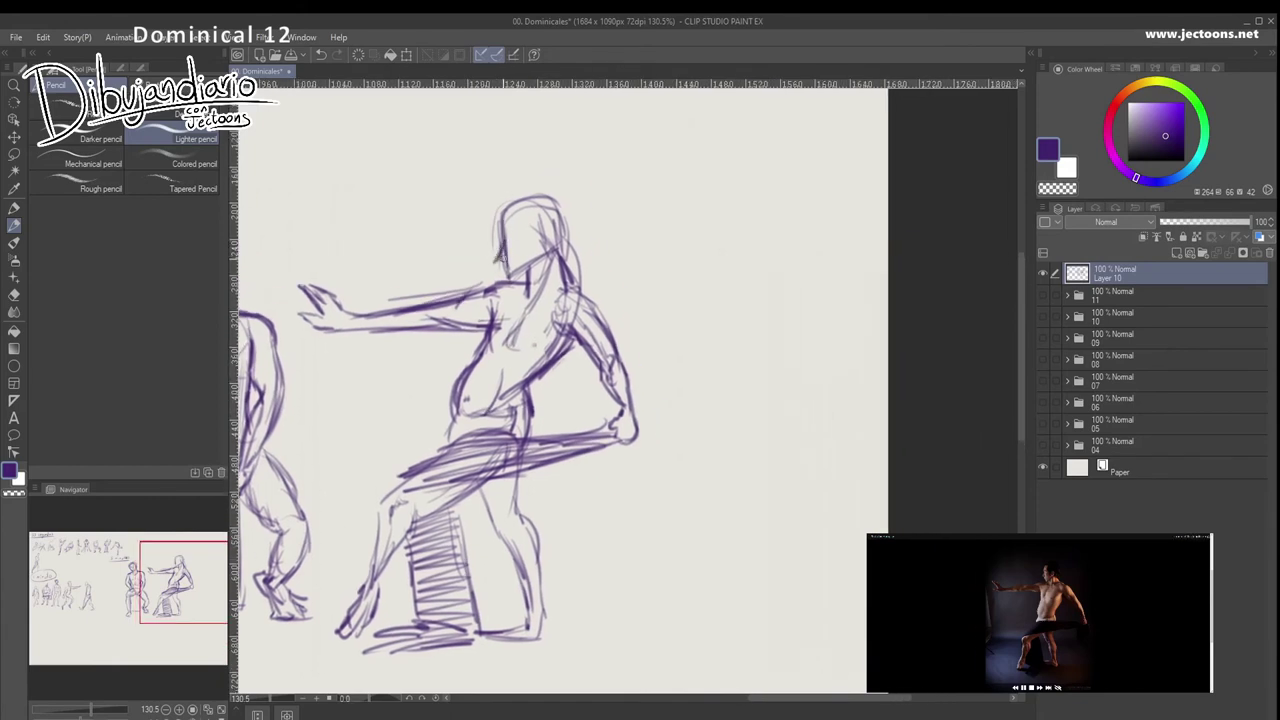
mouse_move(506, 253)
mouse_down()
mouse_move(524, 217)
mouse_move(520, 187)
mouse_move(543, 186)
mouse_move(559, 231)
mouse_move(529, 231)
mouse_move(531, 243)
mouse_move(529, 229)
mouse_move(506, 228)
mouse_move(497, 199)
mouse_move(508, 185)
mouse_move(512, 229)
mouse_up()
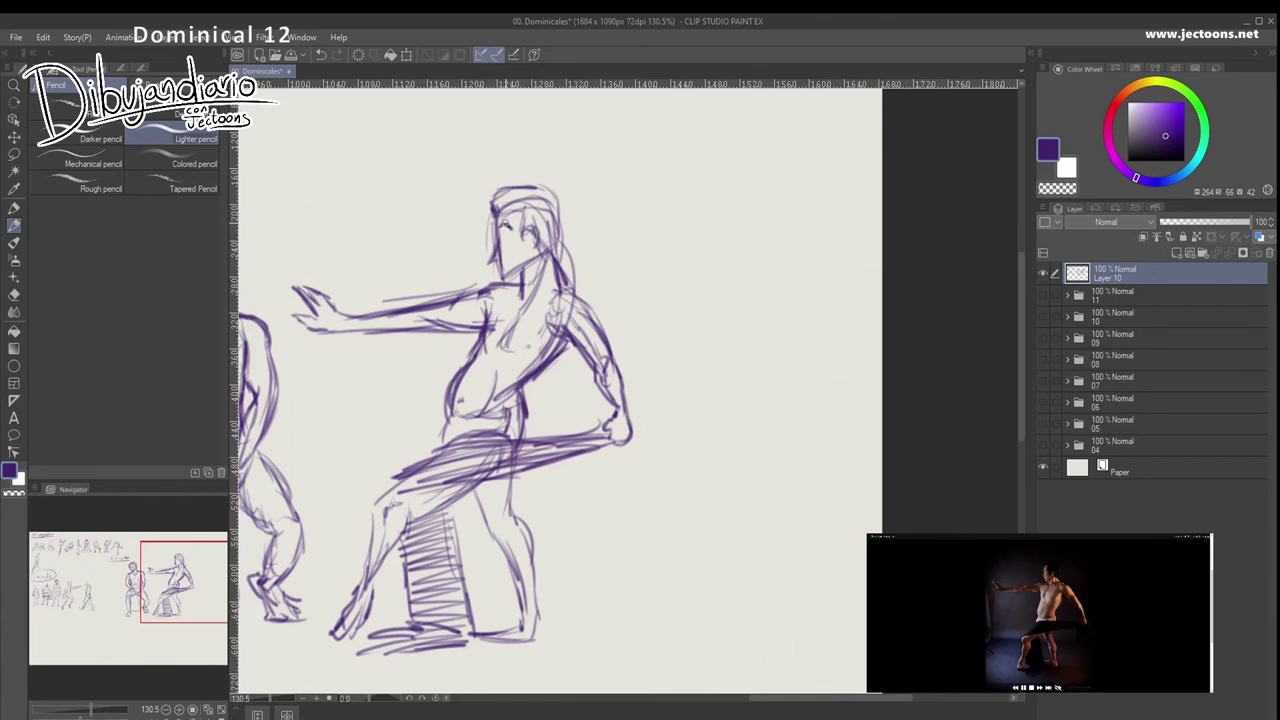
mouse_move(508, 231)
mouse_down()
mouse_move(492, 234)
mouse_move(498, 243)
mouse_up()
mouse_move(500, 274)
mouse_down()
mouse_move(539, 265)
mouse_move(500, 290)
mouse_move(530, 266)
mouse_move(520, 312)
mouse_up()
mouse_move(543, 268)
mouse_down()
mouse_move(513, 310)
mouse_move(507, 243)
mouse_move(520, 312)
mouse_up()
mouse_move(546, 203)
mouse_down()
mouse_move(558, 247)
mouse_move(554, 218)
mouse_move(530, 202)
mouse_move(490, 214)
mouse_move(540, 204)
mouse_move(518, 228)
mouse_move(550, 215)
mouse_move(533, 243)
mouse_move(553, 230)
mouse_move(548, 272)
mouse_move(542, 212)
mouse_up()
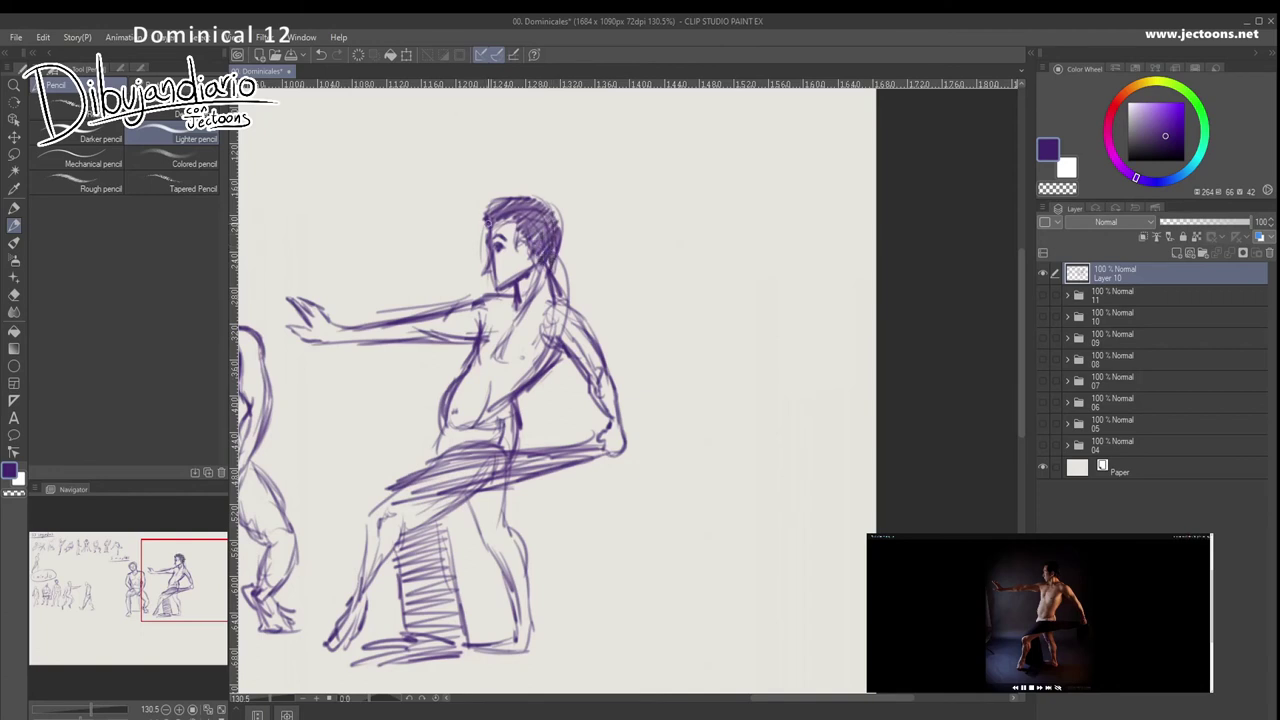
- Mark the mouth and thicken the rear arm and the fist gripping the cloth
drag(514, 265, 524, 255)
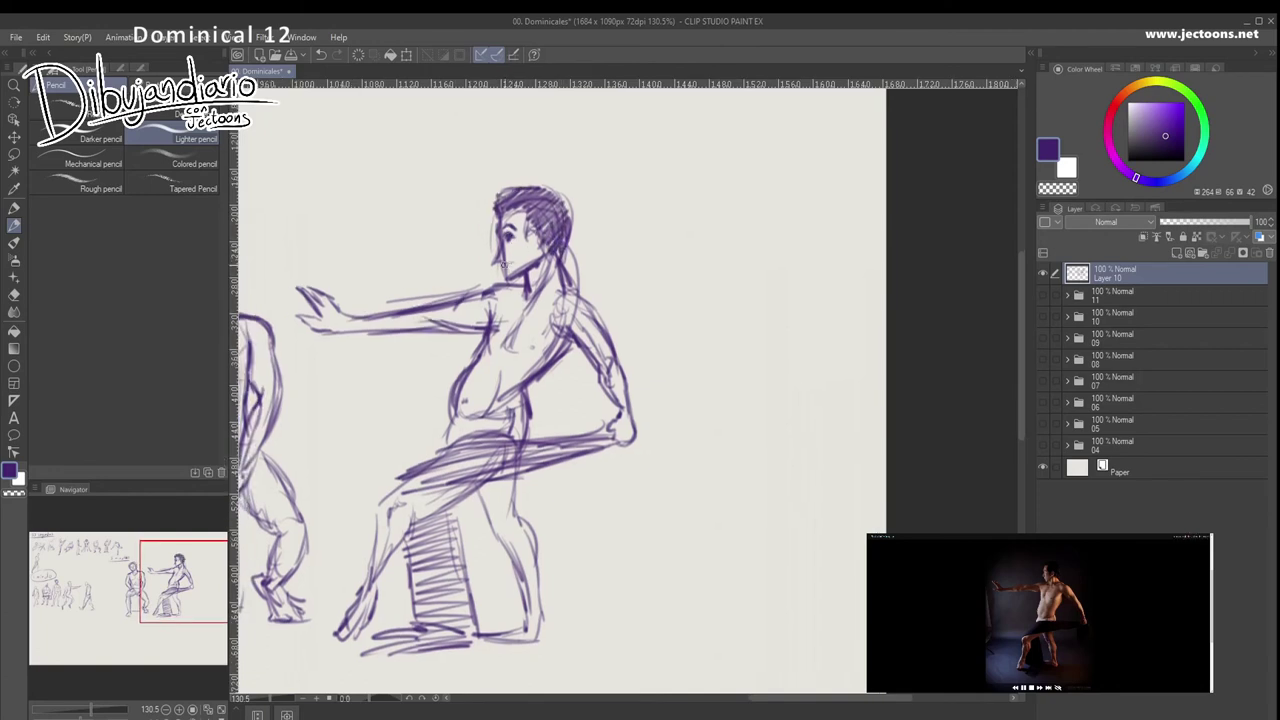
drag(506, 264, 513, 262)
mouse_move(497, 257)
mouse_down()
mouse_move(531, 237)
mouse_move(516, 246)
mouse_move(586, 286)
mouse_move(608, 332)
mouse_up()
mouse_move(557, 299)
mouse_down()
mouse_move(596, 354)
mouse_move(610, 350)
mouse_move(612, 424)
mouse_move(630, 444)
mouse_move(596, 440)
mouse_up()
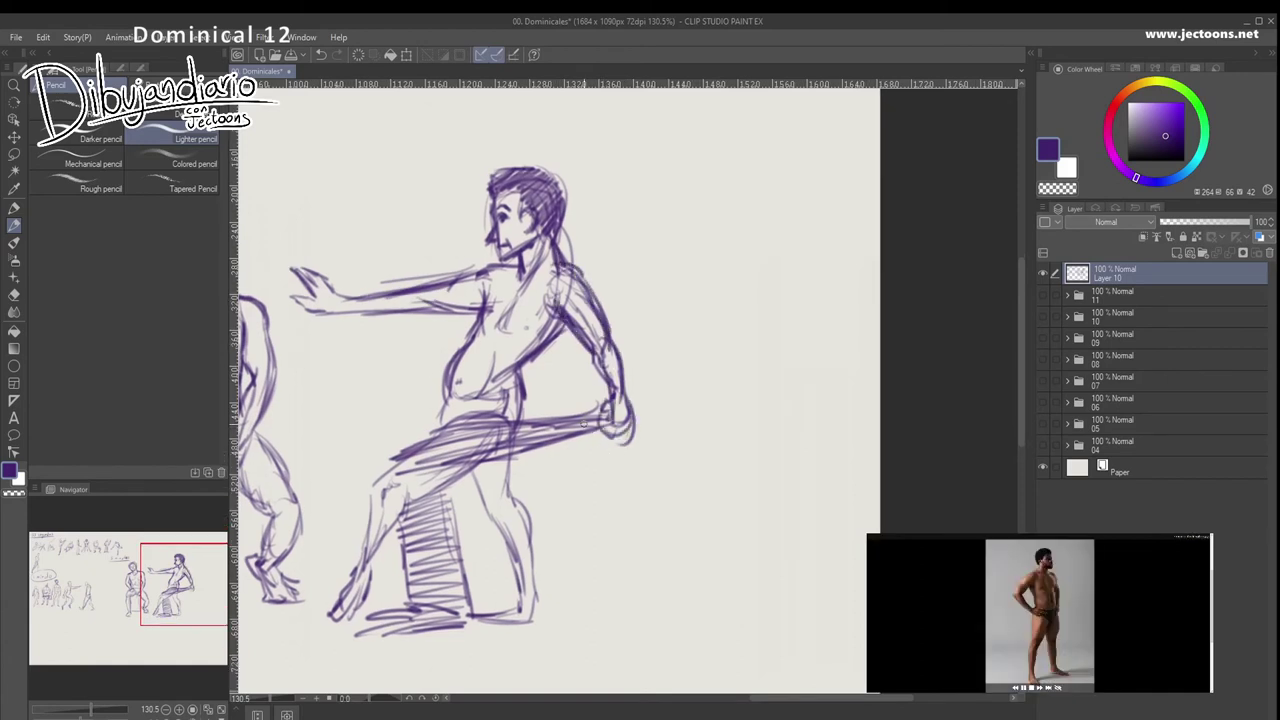
- Handwrite "Aléjate de mí, bellaco!" beside the posing man's head with a small pointer toward him
key(ctrl+space)
drag(661, 409, 520, 409)
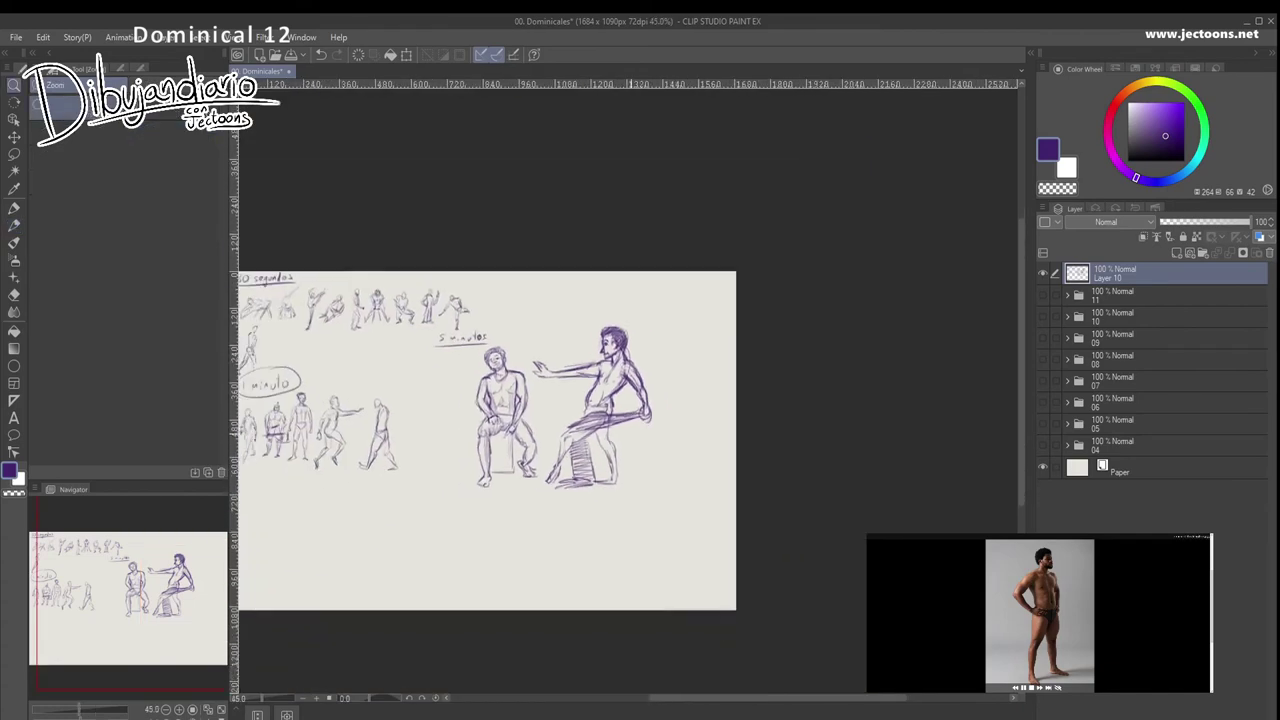
mouse_move(600, 420)
mouse_down()
mouse_move(611, 395)
mouse_move(703, 377)
mouse_up()
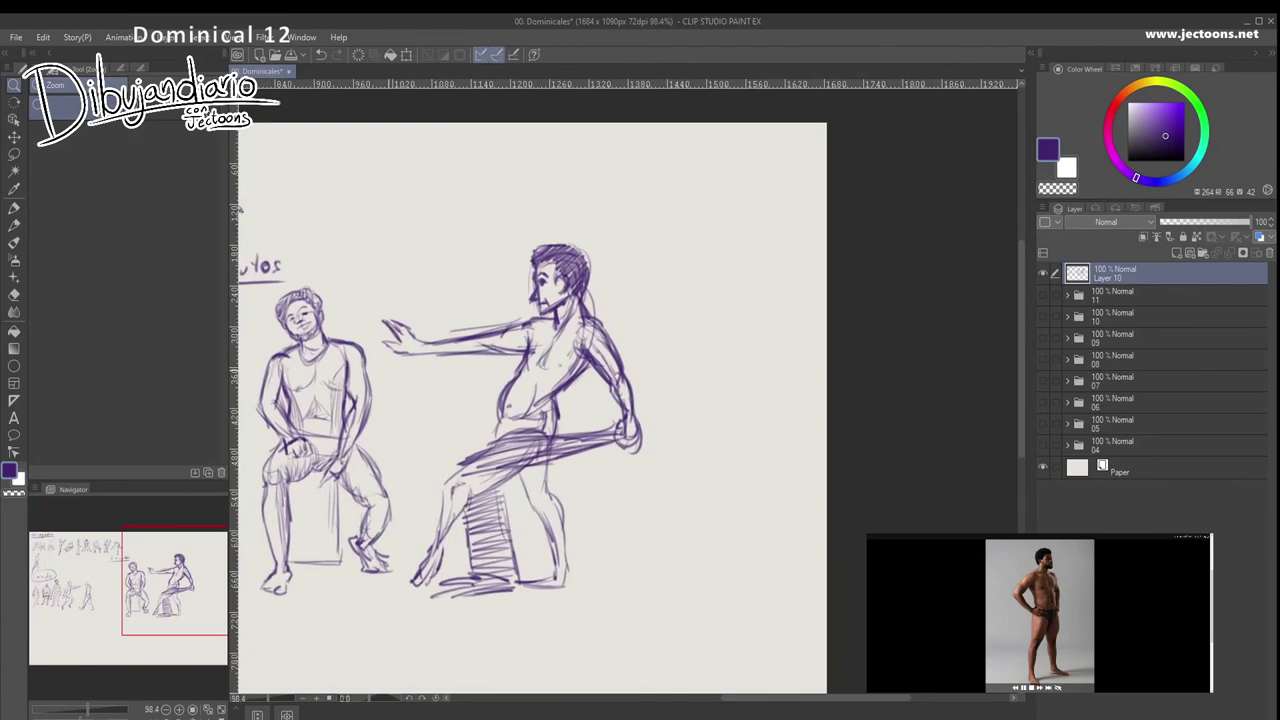
mouse_move(630, 250)
mouse_down()
mouse_move(614, 259)
mouse_move(634, 262)
mouse_up()
mouse_move(648, 240)
mouse_down()
mouse_move(660, 214)
mouse_move(692, 238)
mouse_up()
mouse_move(684, 220)
mouse_down()
mouse_move(694, 254)
mouse_move(726, 232)
mouse_up()
mouse_move(735, 202)
mouse_down()
mouse_move(736, 234)
mouse_move(780, 228)
mouse_up()
drag(790, 198, 802, 228)
drag(678, 276, 698, 278)
mouse_move(704, 266)
mouse_down()
mouse_move(706, 277)
mouse_move(712, 252)
mouse_up()
mouse_move(716, 270)
mouse_down()
mouse_move(680, 304)
mouse_move(698, 308)
mouse_up()
drag(706, 284, 716, 308)
drag(730, 300, 742, 306)
drag(760, 294, 779, 300)
click(779, 312)
- Lasso the posing man with his handwritten note, scale them down, and move them up beside the seated figure
key(m)
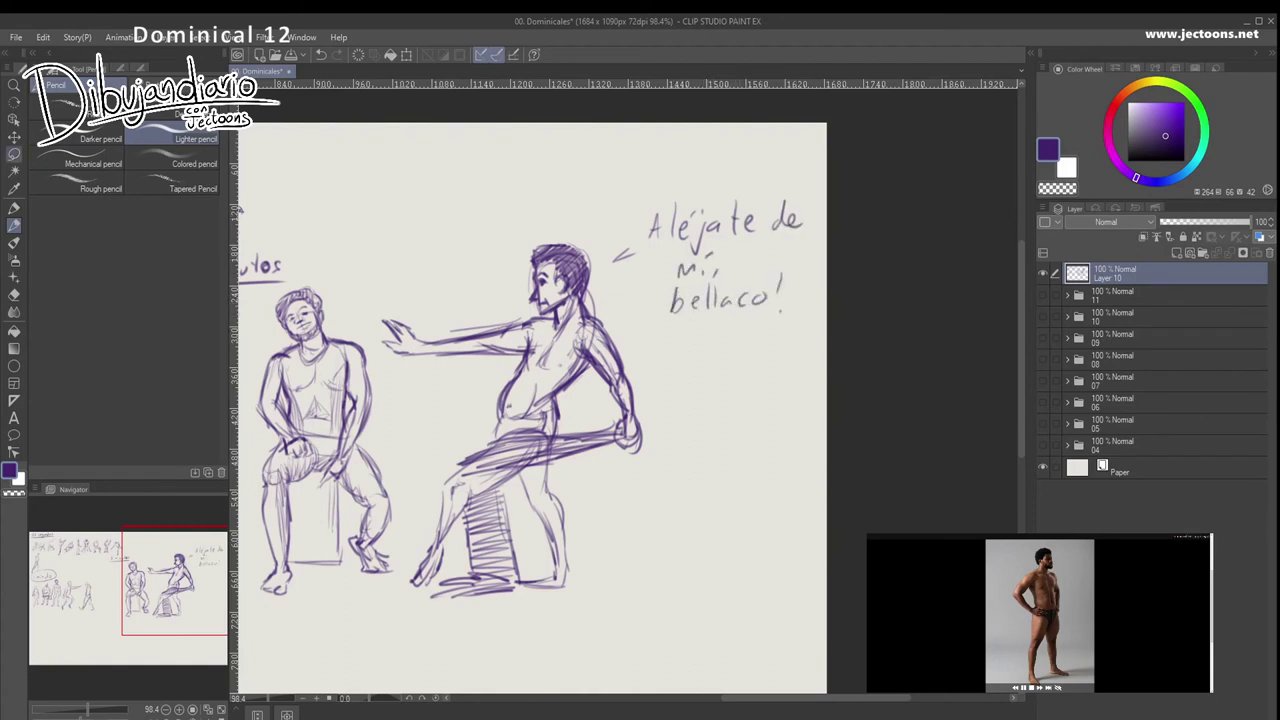
mouse_move(541, 206)
mouse_down()
mouse_move(400, 380)
mouse_move(406, 556)
mouse_move(700, 406)
mouse_move(815, 330)
mouse_up()
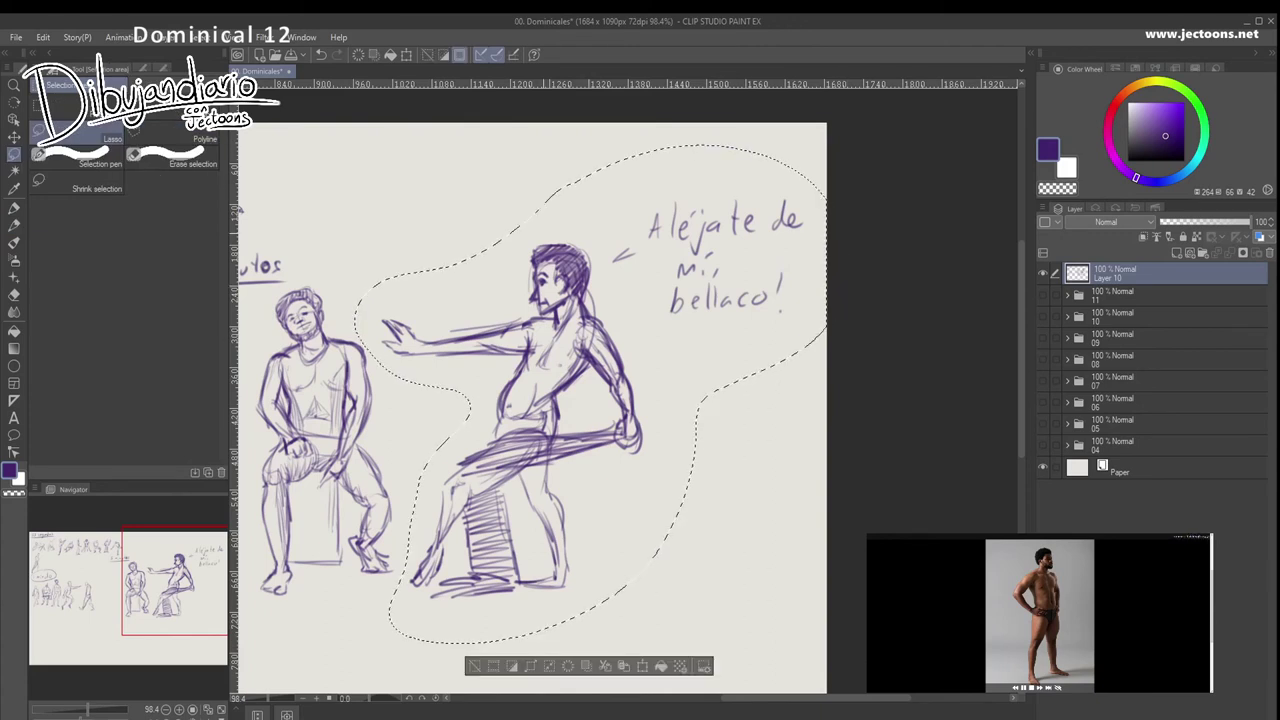
key(ctrl+t)
drag(822, 140, 598, 386)
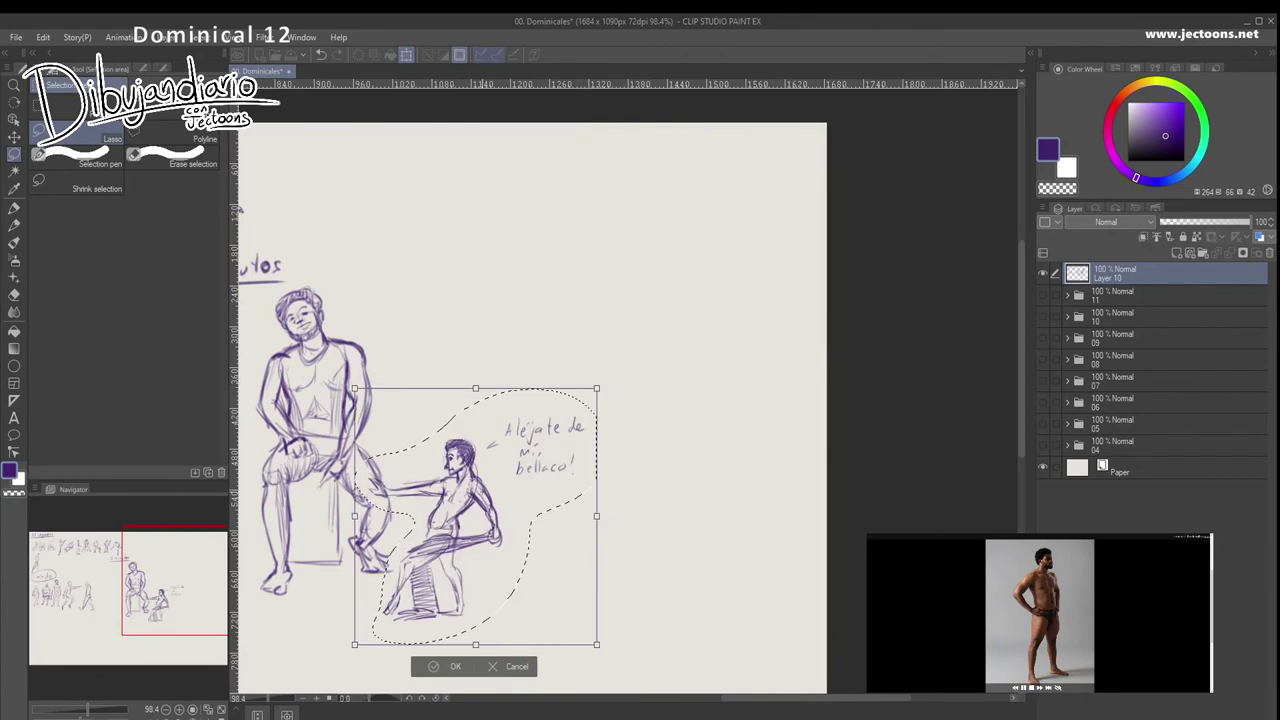
mouse_move(463, 510)
mouse_down()
mouse_move(525, 379)
mouse_move(517, 338)
mouse_move(498, 335)
mouse_up()
drag(631, 467, 652, 489)
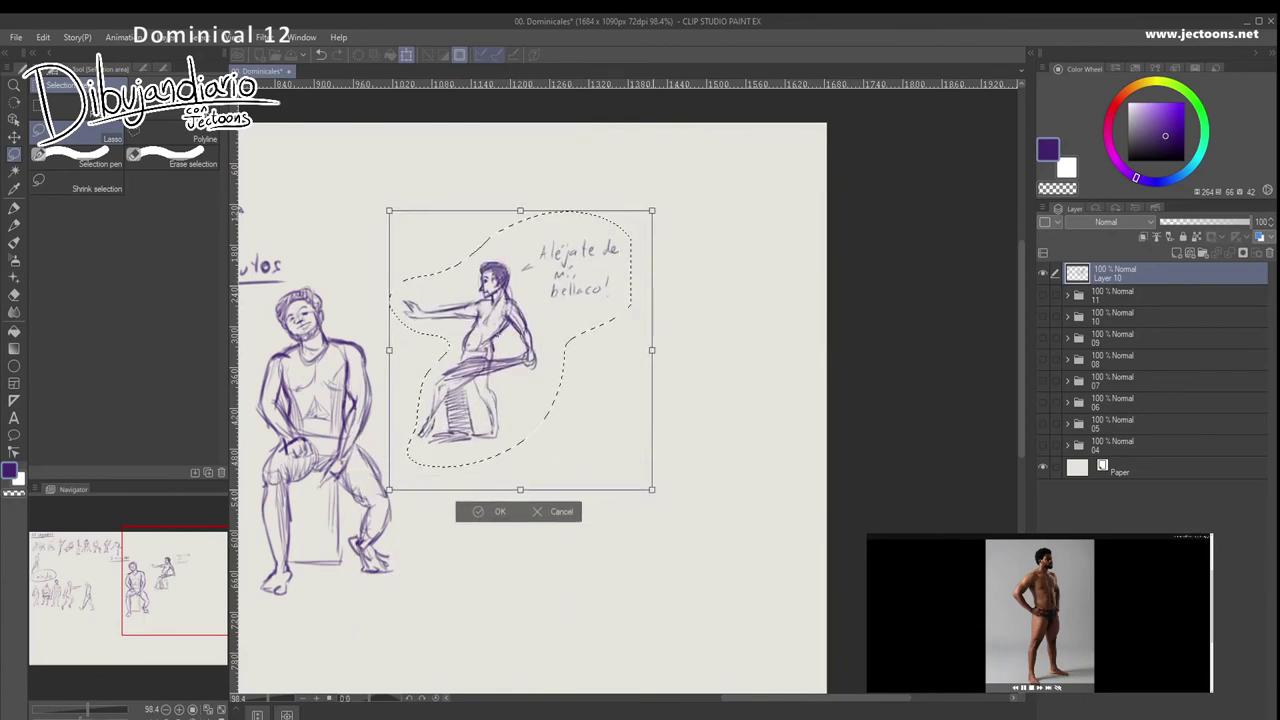
key(Return)
key(ctrl+d)
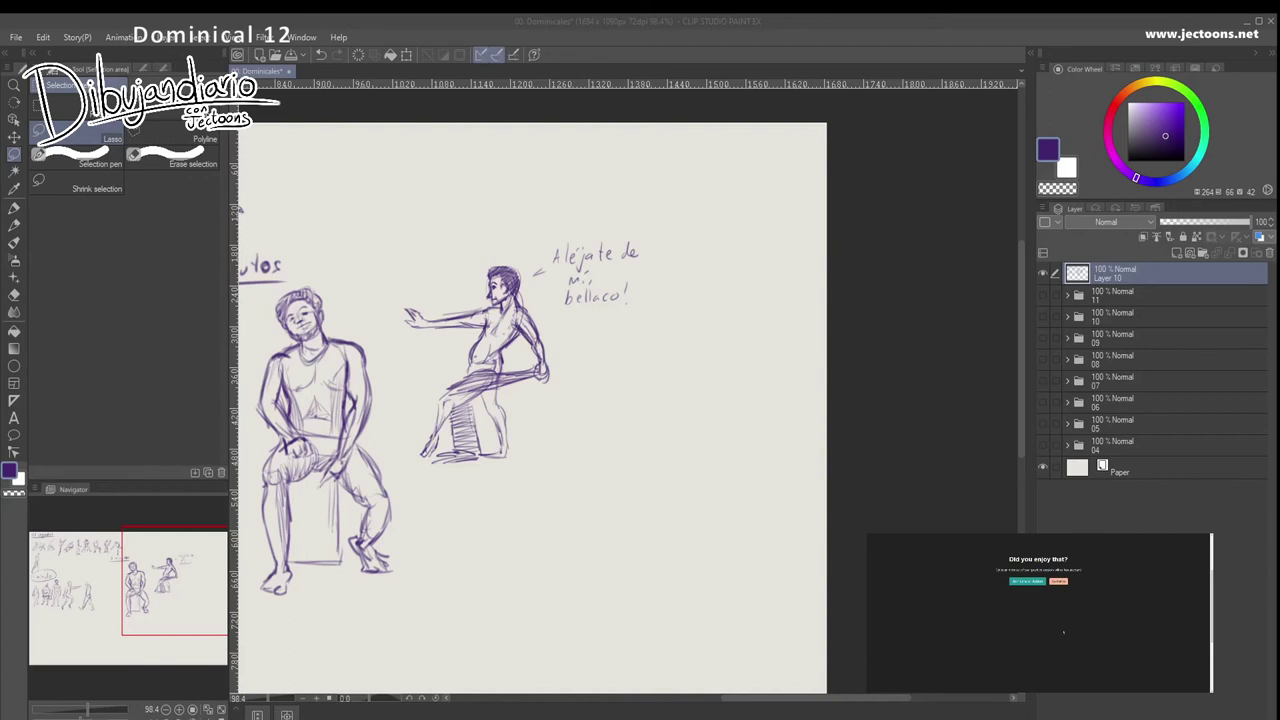
- Add a new layer above the sketches and set the drawing colour to bright red
key(ctrl+space)
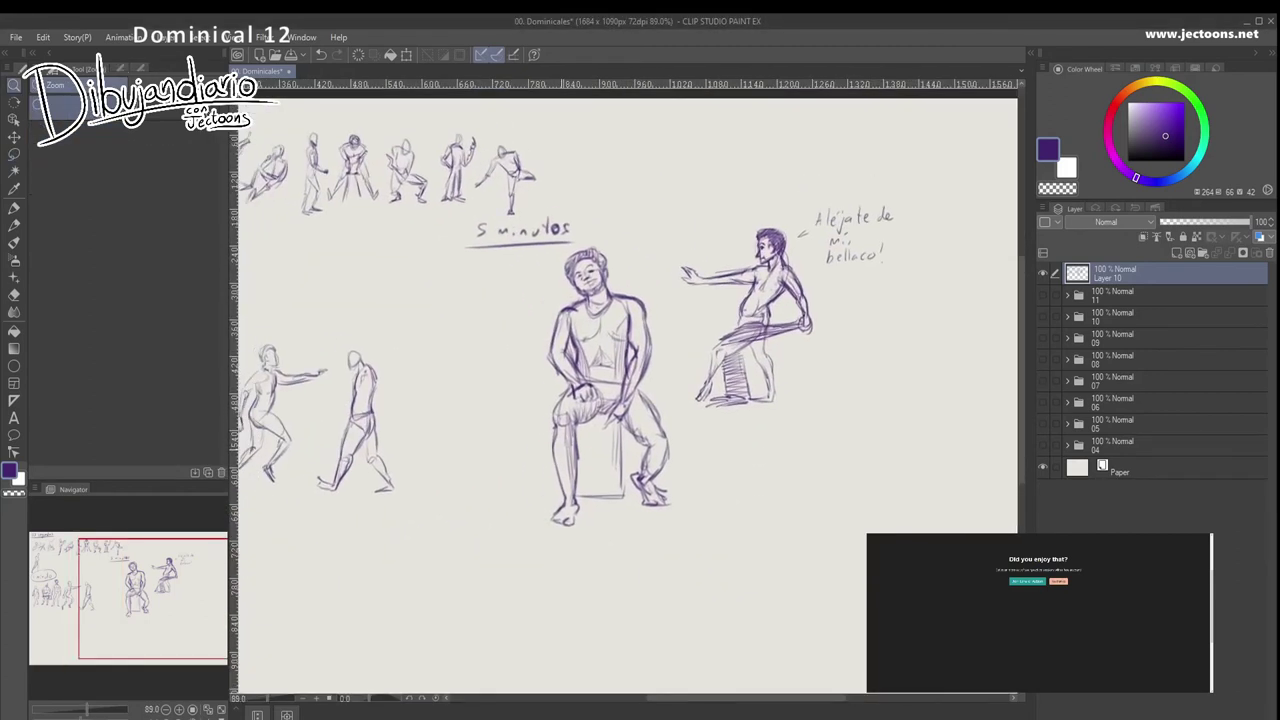
drag(588, 400, 682, 428)
key(ctrl+shift+n)
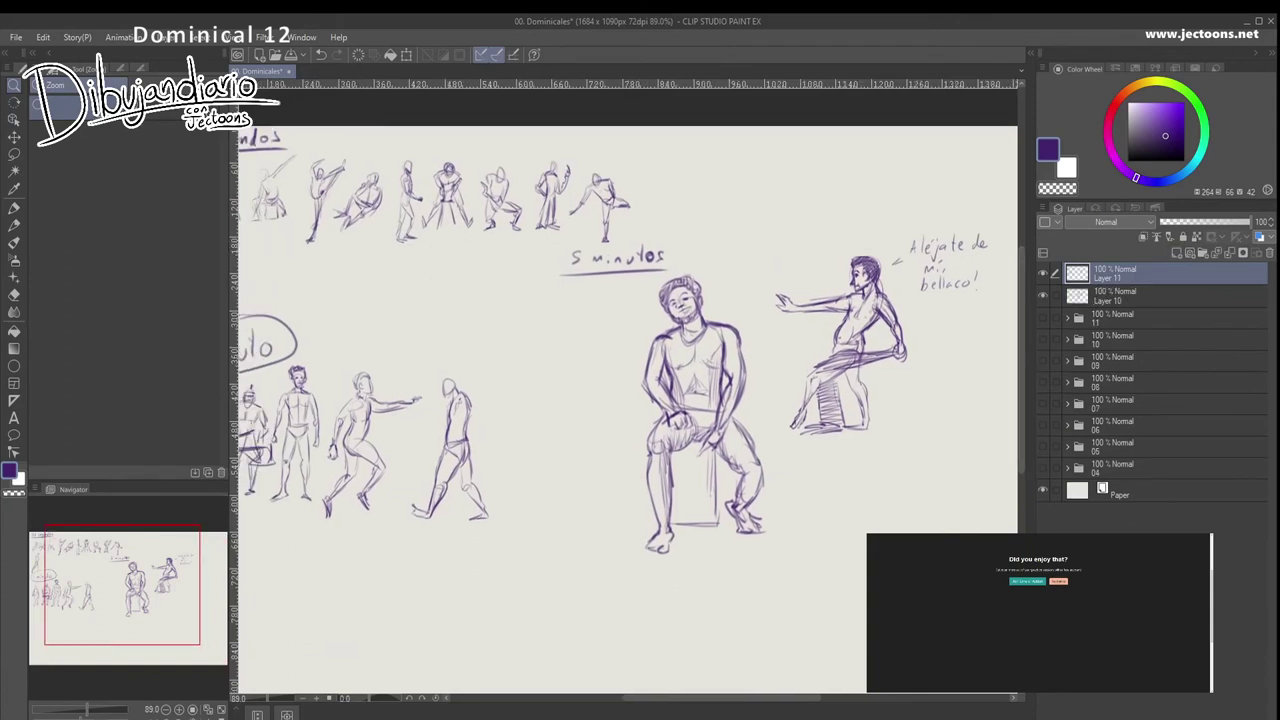
click(1117, 101)
click(1184, 102)
- Switch from the pencil to a pen and test it with a dot below the 30-second poses
drag(600, 350, 759, 445)
drag(398, 325, 480, 325)
drag(480, 325, 524, 352)
scroll(409, 333, down, 1)
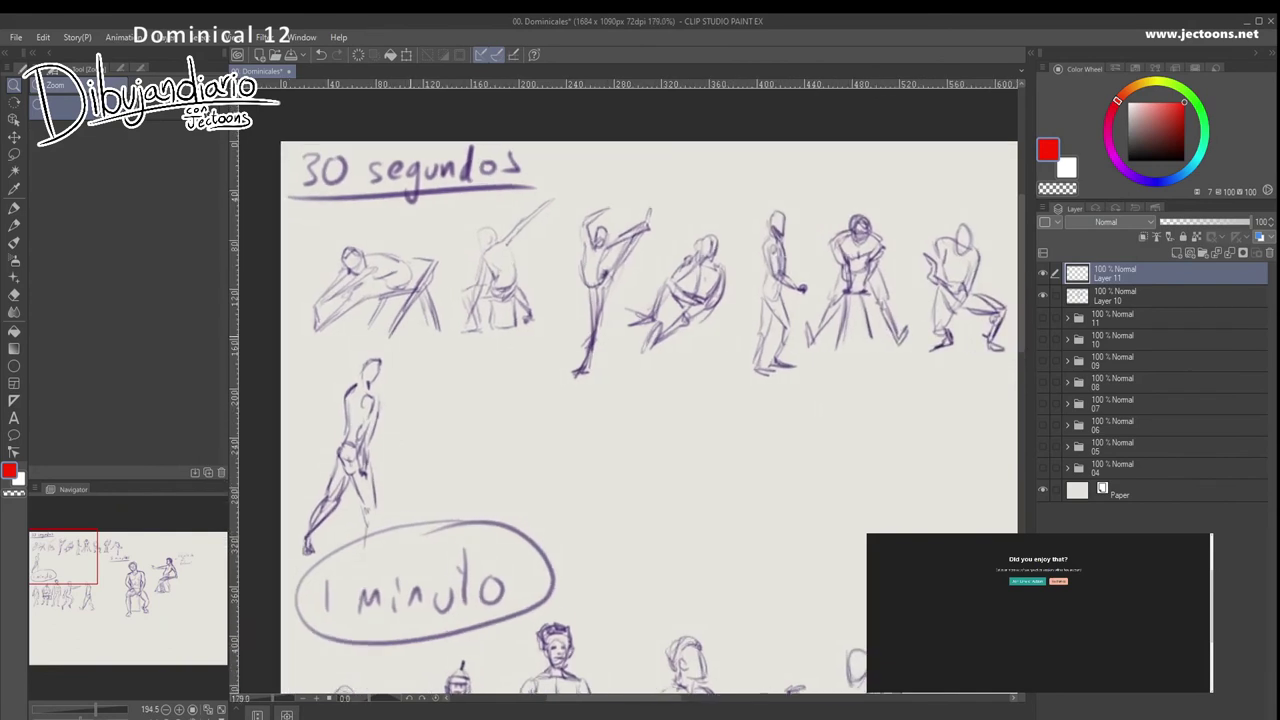
key(p)
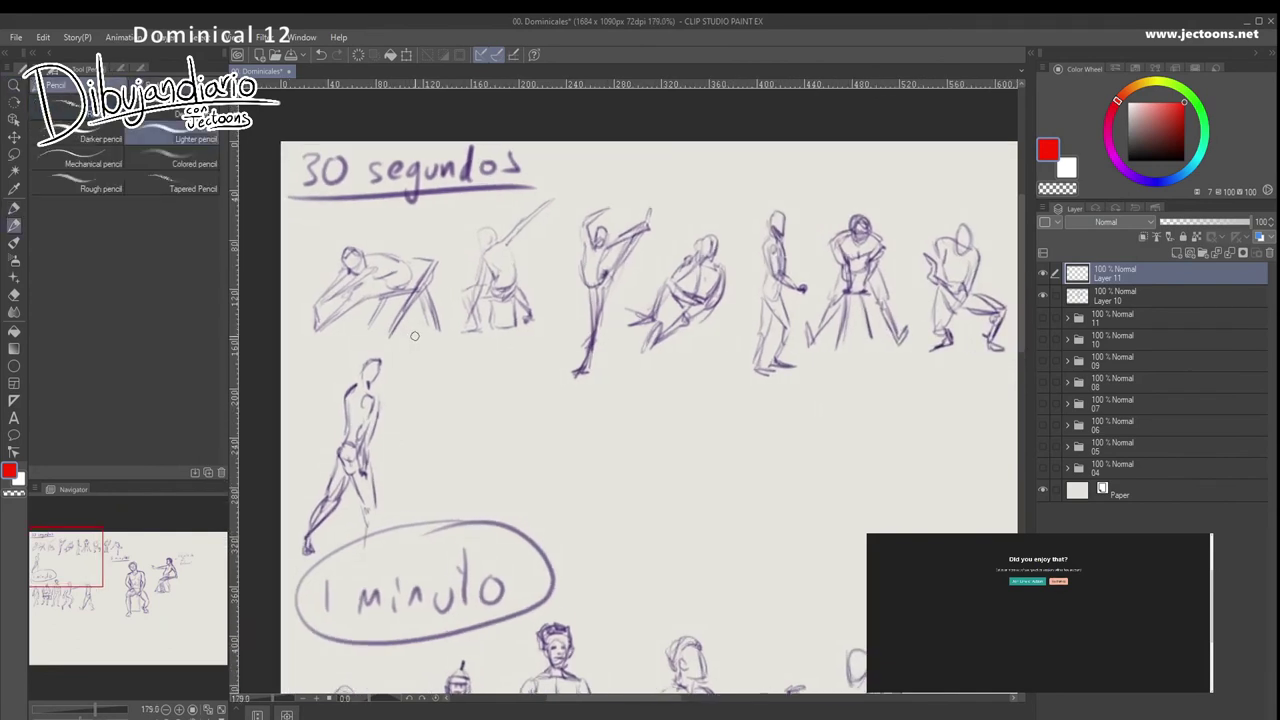
key(p)
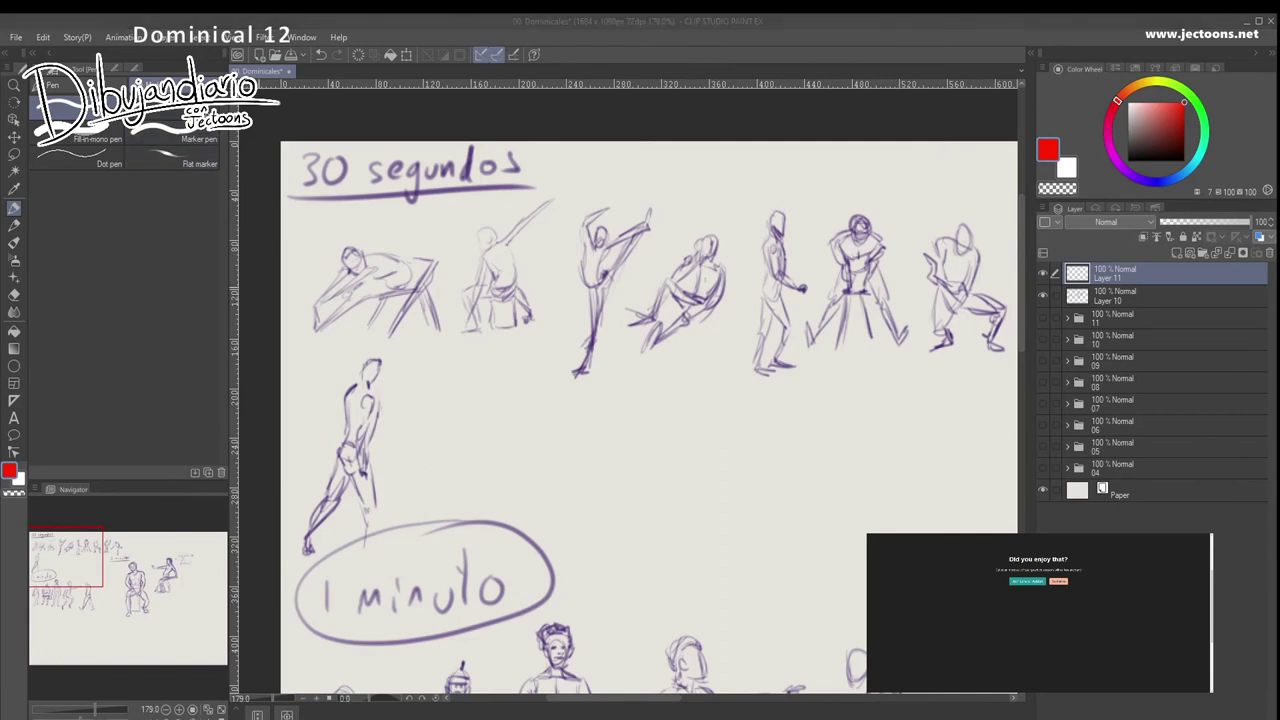
click(436, 376)
key(ctrl+z)
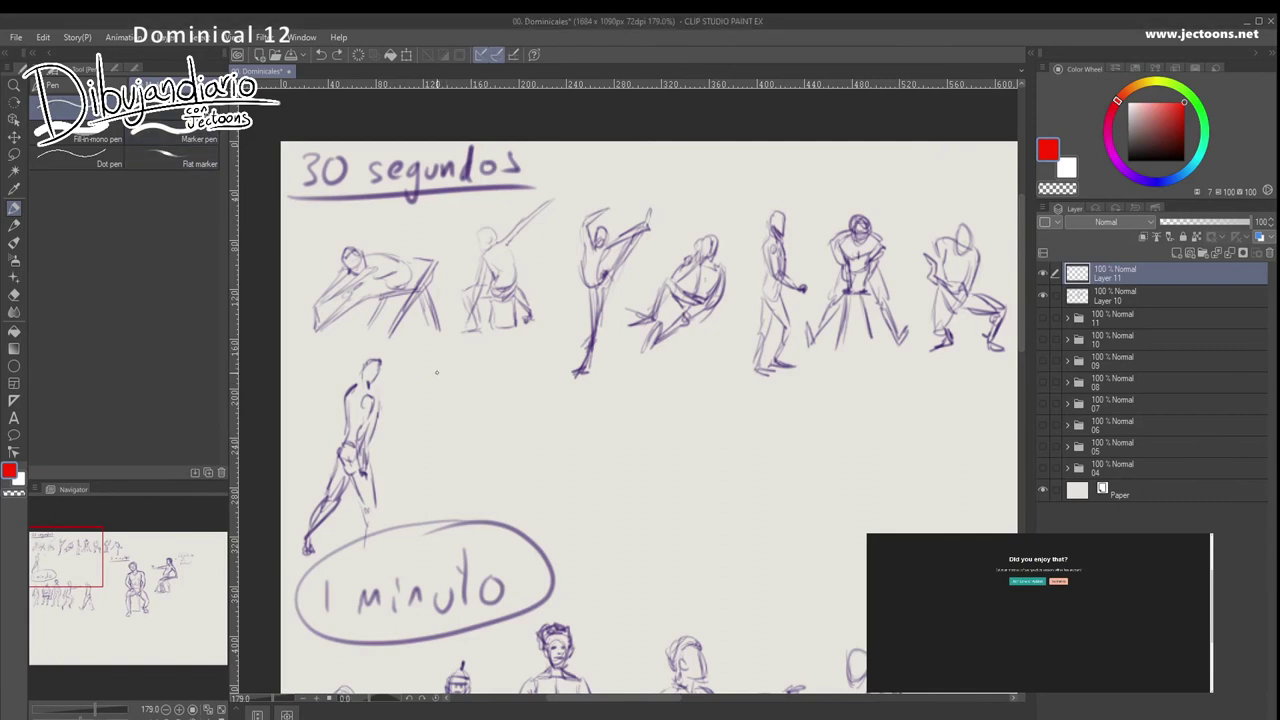
- Trace the back and body curve of the first 30-second pose in red, undoing unwanted strokes
drag(332, 275, 290, 348)
key(ctrl+z)
mouse_move(342, 264)
mouse_down()
mouse_move(406, 289)
mouse_move(311, 335)
mouse_move(397, 258)
mouse_move(304, 336)
mouse_up()
key(ctrl+z)
mouse_move(339, 471)
mouse_down()
mouse_move(324, 469)
mouse_move(348, 474)
mouse_up()
mouse_move(368, 268)
mouse_down()
mouse_move(306, 316)
mouse_move(317, 309)
mouse_up()
key(ctrl+z)
key(ctrl+z)
key(ctrl+z)
key(ctrl+z)
key(ctrl+z)
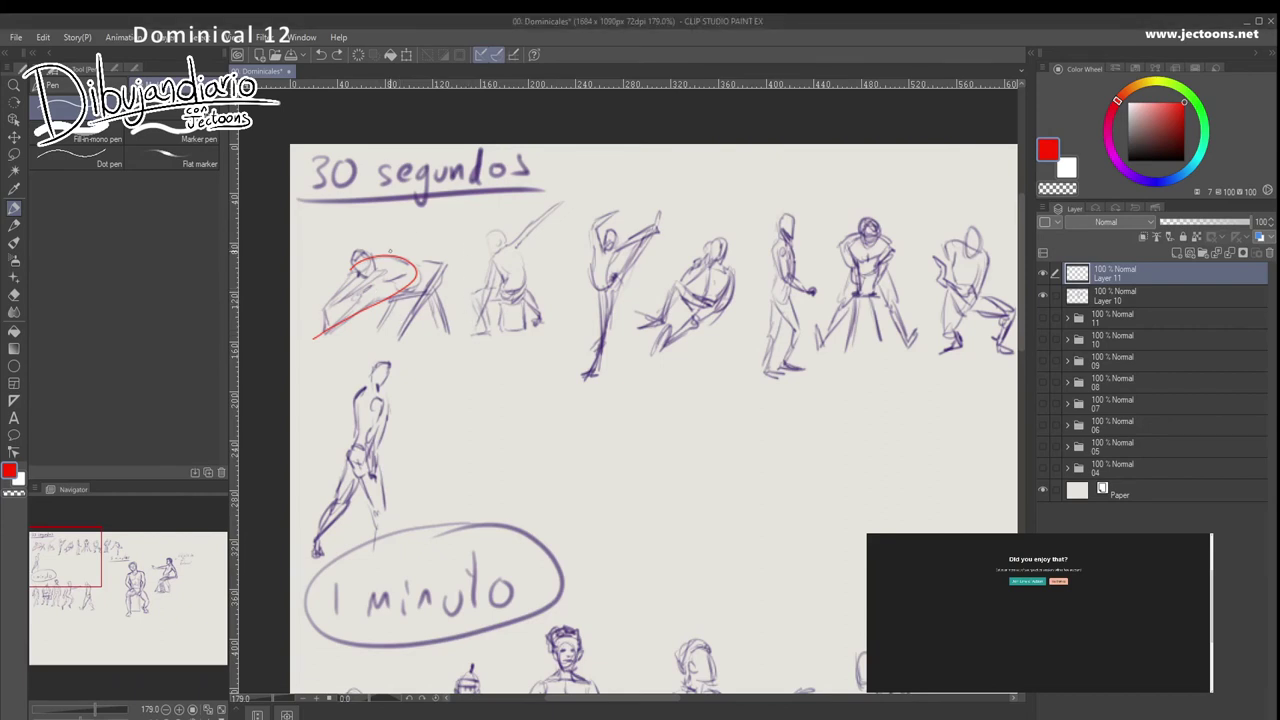
- Trace the legs and top of the first pose's stool in red
mouse_move(390, 300)
mouse_down()
mouse_move(426, 292)
mouse_move(394, 336)
mouse_up()
drag(440, 264, 392, 340)
drag(401, 297, 381, 329)
drag(391, 306, 374, 330)
drag(428, 298, 440, 330)
drag(430, 291, 444, 326)
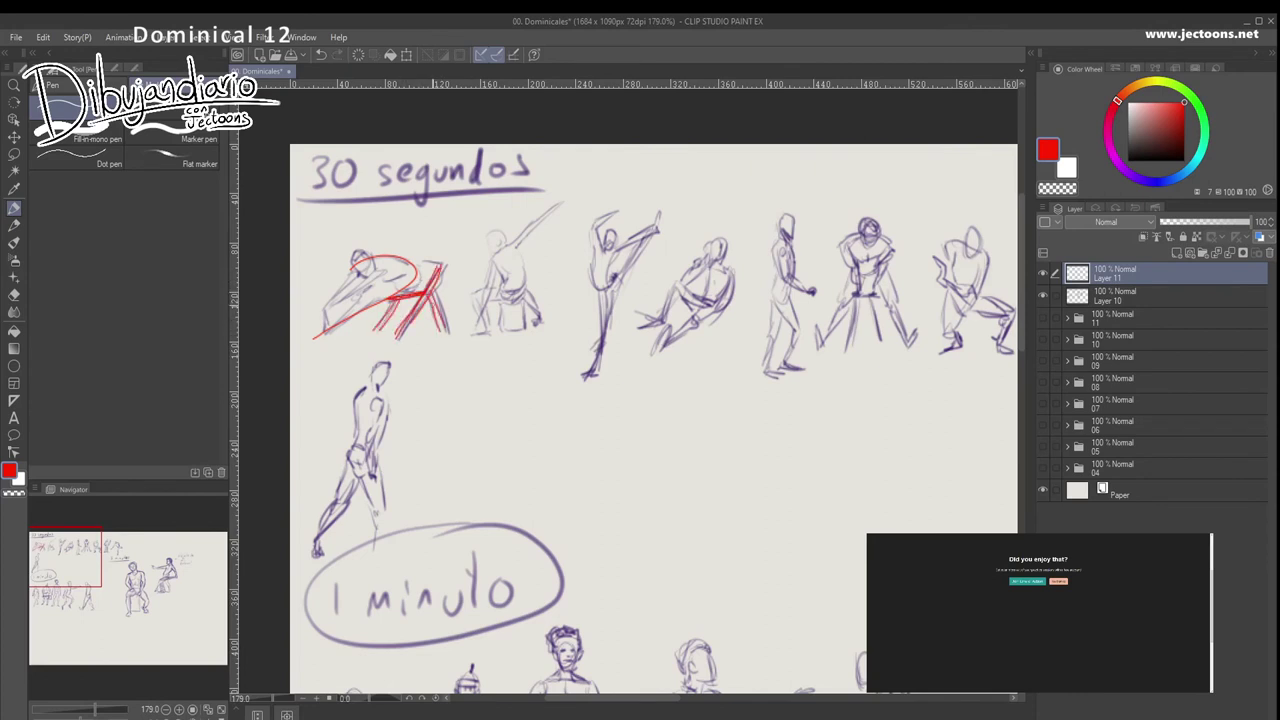
- Trace the raised arm, curved torso and leg of the second 30-second pose in red, undoing unwanted strokes
drag(544, 230, 404, 216)
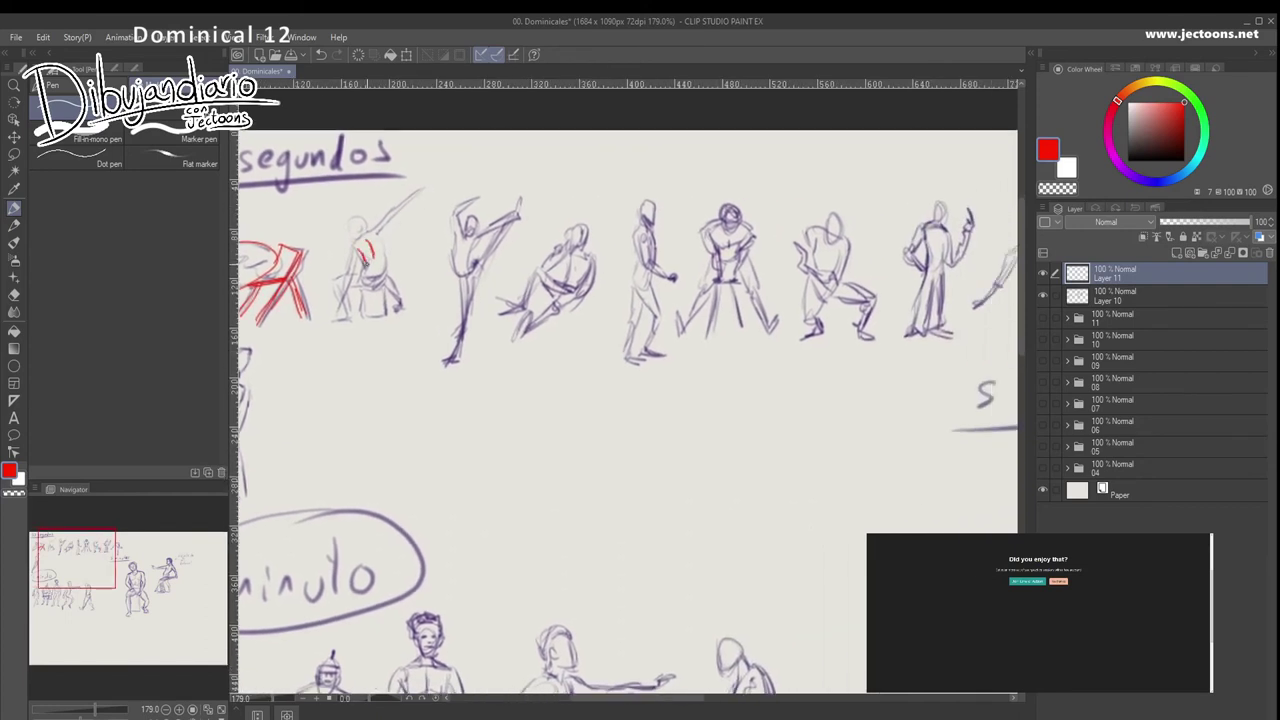
drag(376, 236, 384, 276)
key(ctrl+z)
key(ctrl+z)
key(ctrl+z)
key(ctrl+z)
drag(353, 248, 429, 180)
mouse_move(380, 223)
mouse_down()
mouse_move(410, 195)
mouse_move(338, 298)
mouse_move(386, 288)
mouse_up()
drag(357, 247, 372, 281)
key(ctrl+z)
key(ctrl+z)
drag(369, 229, 370, 287)
mouse_move(367, 262)
mouse_down()
mouse_move(358, 287)
mouse_move(386, 267)
mouse_move(348, 276)
mouse_move(338, 327)
mouse_up()
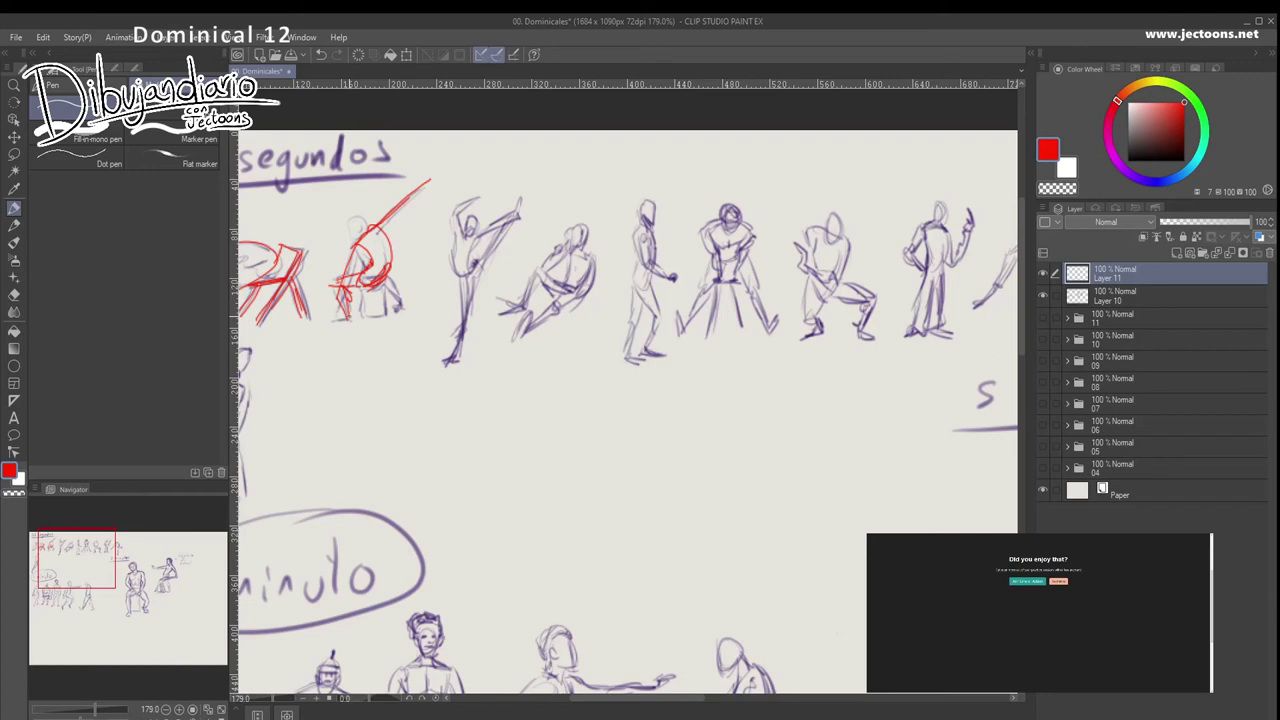
mouse_move(466, 228)
mouse_down()
mouse_move(438, 222)
mouse_move(428, 235)
mouse_move(432, 321)
mouse_up()
drag(446, 202, 428, 238)
drag(426, 254, 432, 324)
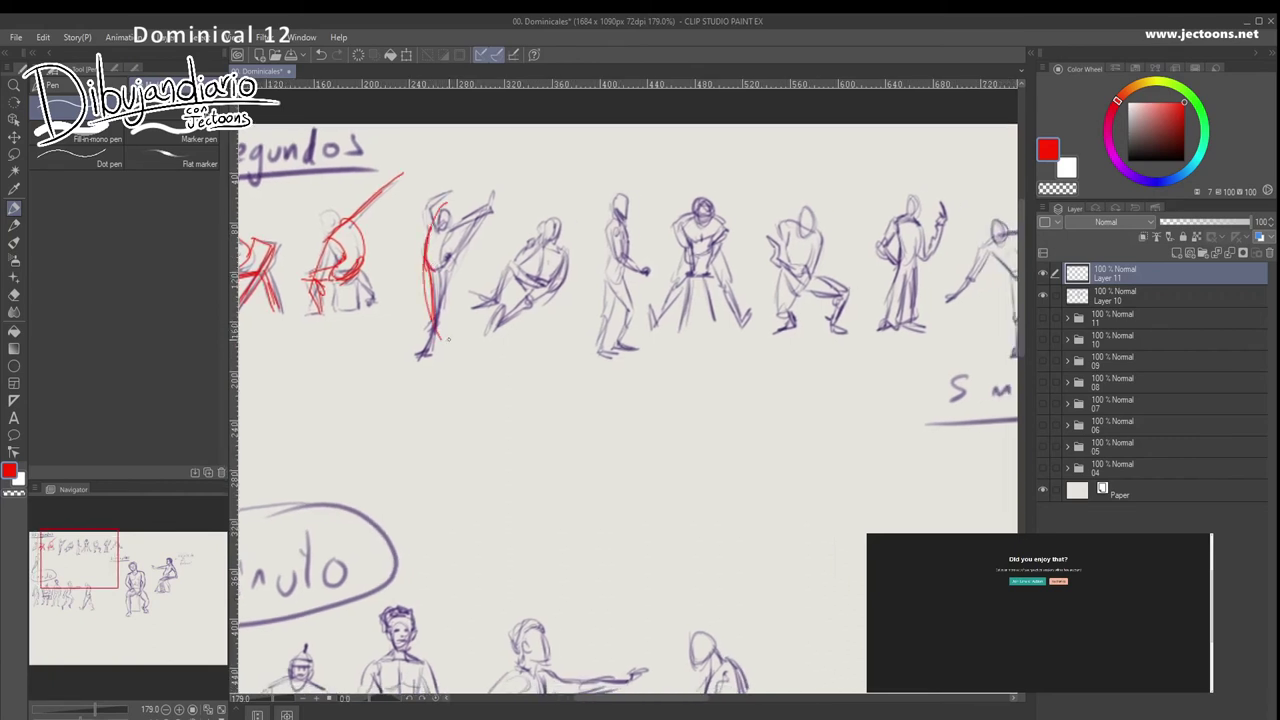
key(ctrl+z)
key(ctrl+z)
key(ctrl+z)
key(ctrl+z)
key(ctrl+z)
key(ctrl+z)
- Trace the body line of the third, high-kicking 30-second pose down its standing leg in red, undoing unwanted strokes
drag(440, 210, 433, 370)
key(ctrl+z)
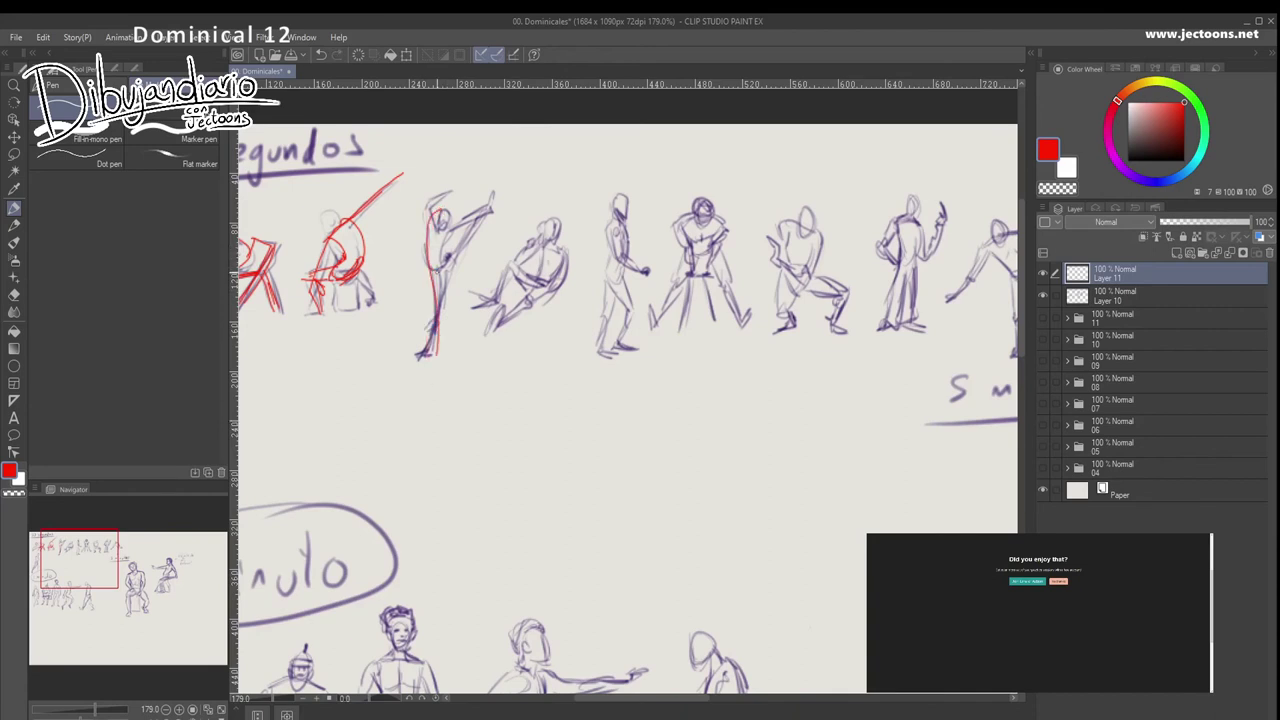
drag(448, 230, 421, 377)
key(ctrl+z)
drag(428, 348, 494, 205)
key(ctrl+z)
mouse_move(435, 356)
mouse_down()
mouse_move(492, 195)
mouse_move(435, 200)
mouse_up()
- Trace the reclining fourth 30-second pose and the torso of the standing fifth pose in red
mouse_move(507, 255)
mouse_down()
mouse_move(490, 283)
mouse_move(486, 262)
mouse_move(462, 253)
mouse_move(475, 243)
mouse_move(448, 262)
mouse_move(463, 262)
mouse_move(428, 330)
mouse_move(496, 295)
mouse_move(463, 300)
mouse_move(428, 335)
mouse_move(507, 275)
mouse_move(442, 338)
mouse_up()
drag(438, 346, 446, 344)
mouse_move(560, 409)
mouse_down()
mouse_move(443, 409)
mouse_move(394, 427)
mouse_move(356, 407)
mouse_up()
mouse_move(350, 220)
mouse_down()
mouse_move(336, 297)
mouse_move(362, 280)
mouse_up()
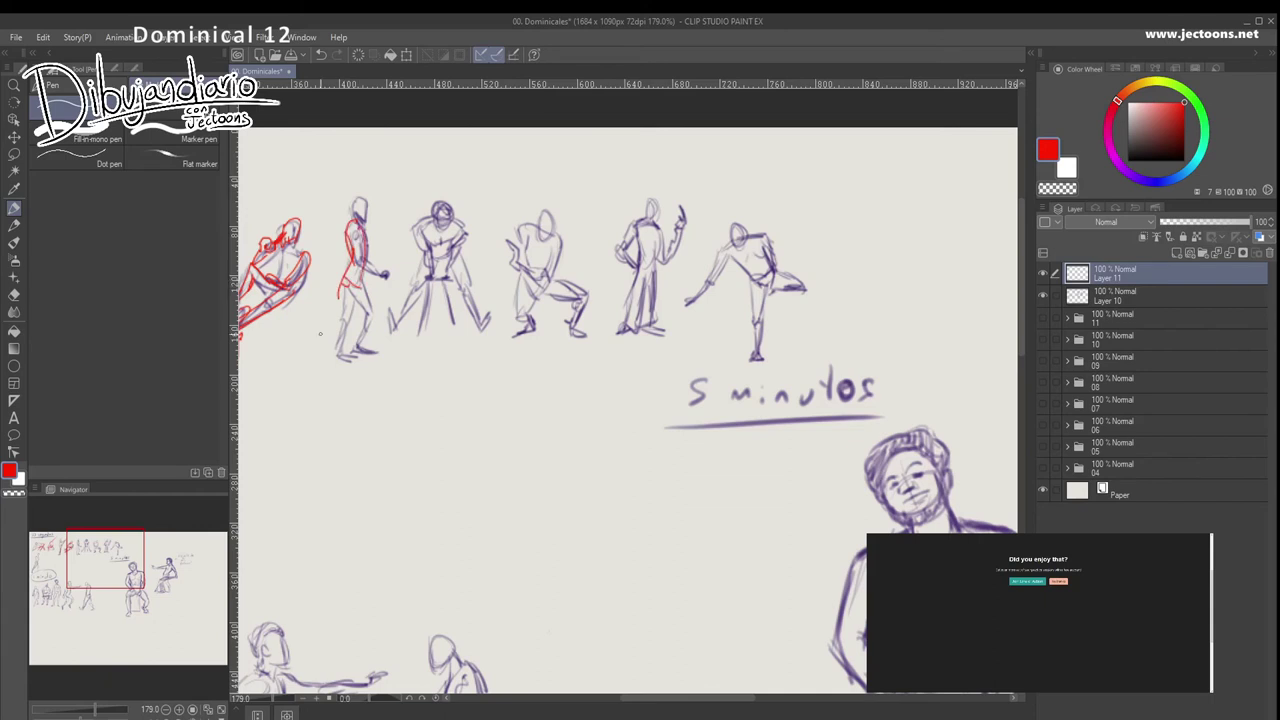
- Mark the sixth and seventh 30-second poses with small red arrows, undoing the extra strokes on the seventh
drag(482, 203, 469, 223)
mouse_move(470, 404)
mouse_down()
mouse_move(424, 412)
mouse_move(817, 356)
mouse_move(836, 334)
mouse_move(504, 344)
mouse_up()
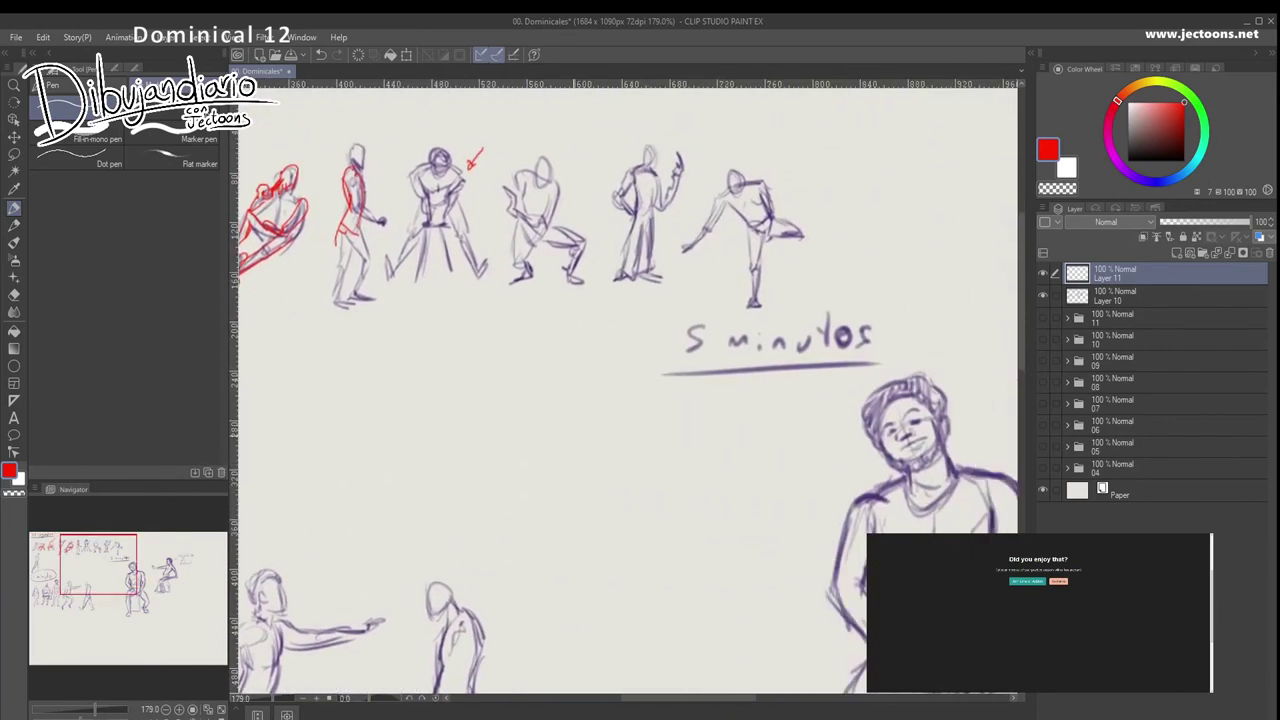
drag(610, 438, 460, 476)
drag(449, 203, 468, 186)
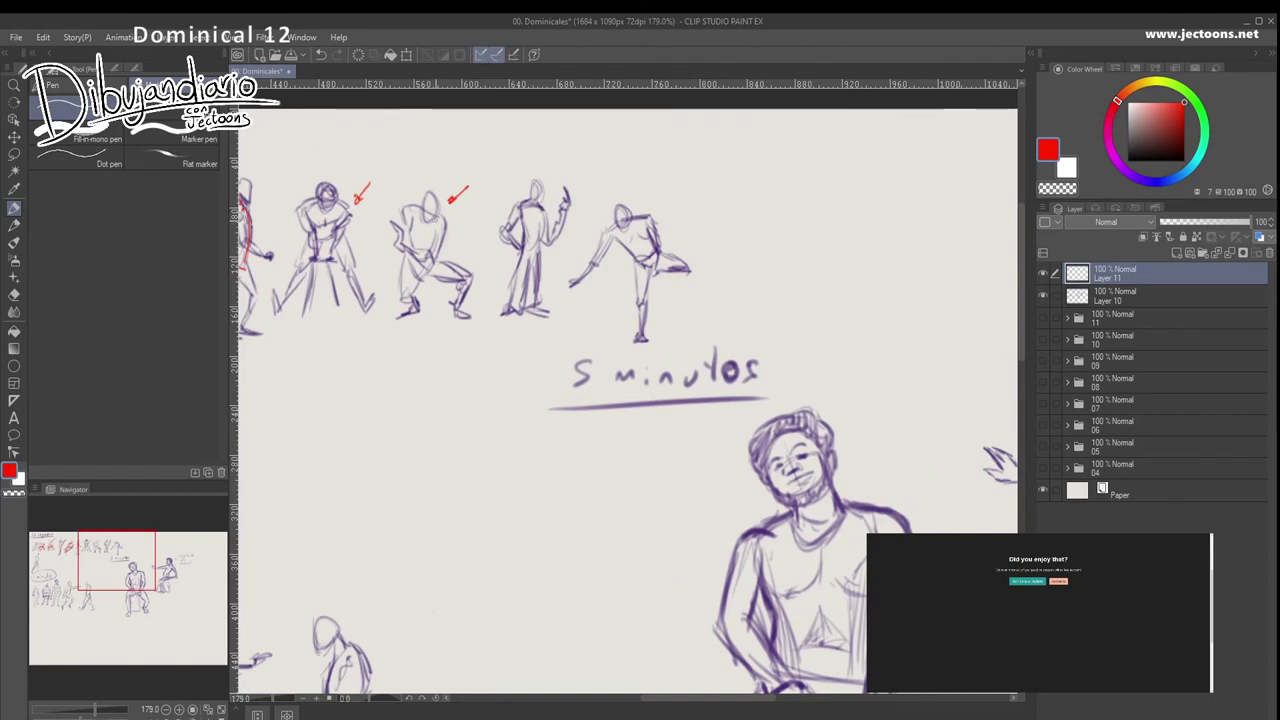
mouse_move(410, 208)
mouse_down()
mouse_move(413, 272)
mouse_move(395, 222)
mouse_move(423, 262)
mouse_move(476, 273)
mouse_up()
key(ctrl+z)
key(ctrl+z)
- Trace the torso, legs and feet of the eighth 30-second pose in red
drag(563, 142, 481, 146)
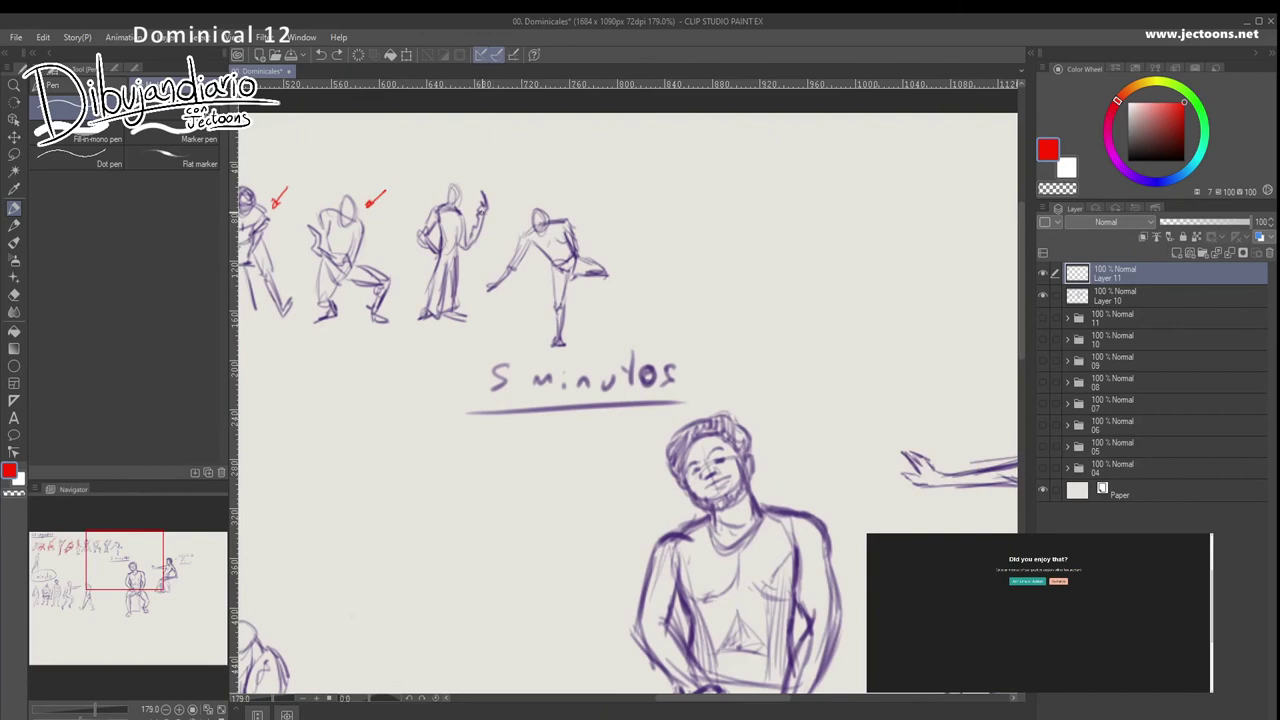
mouse_move(439, 214)
mouse_down()
mouse_move(440, 258)
mouse_move(462, 260)
mouse_up()
drag(441, 256, 423, 324)
drag(449, 254, 424, 326)
mouse_move(457, 250)
mouse_down()
mouse_move(440, 322)
mouse_move(454, 324)
mouse_up()
mouse_move(437, 298)
mouse_down()
mouse_move(411, 337)
mouse_move(470, 323)
mouse_up()
drag(440, 325, 478, 318)
- Doodle long rabbit ears and a face on the eighth pose's head and undo them
mouse_move(431, 201)
mouse_down()
mouse_move(435, 157)
mouse_move(436, 196)
mouse_up()
mouse_move(440, 194)
mouse_down()
mouse_move(461, 154)
mouse_move(452, 198)
mouse_up()
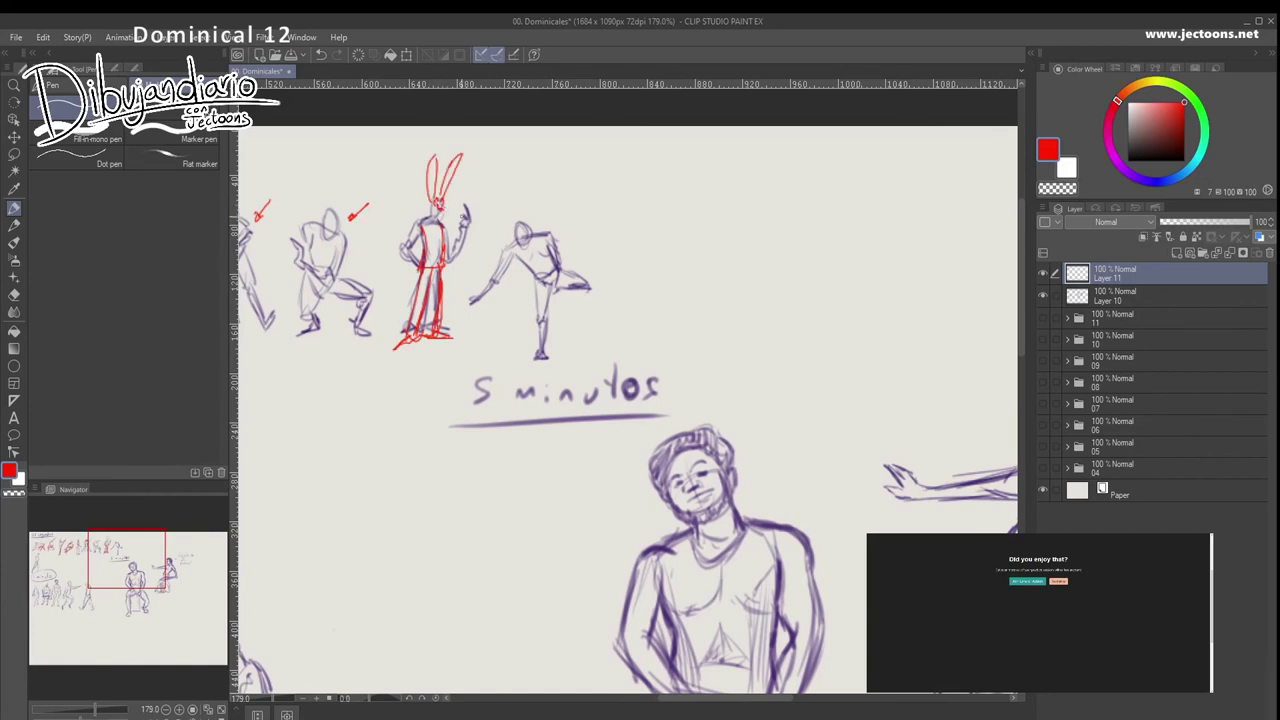
drag(455, 215, 478, 224)
key(ctrl+z)
key(ctrl+z)
key(ctrl+z)
key(ctrl+z)
key(ctrl+z)
key(ctrl+z)
key(ctrl+z)
key(ctrl+z)
key(ctrl+z)
- Trace the reaching arm, torso and both legs of the ninth 30-second pose in red
mouse_move(568, 263)
mouse_down()
mouse_move(552, 238)
mouse_move(458, 274)
mouse_up()
mouse_move(490, 222)
mouse_down()
mouse_move(458, 278)
mouse_move(472, 256)
mouse_move(460, 274)
mouse_move(488, 268)
mouse_move(476, 280)
mouse_up()
drag(514, 241, 498, 255)
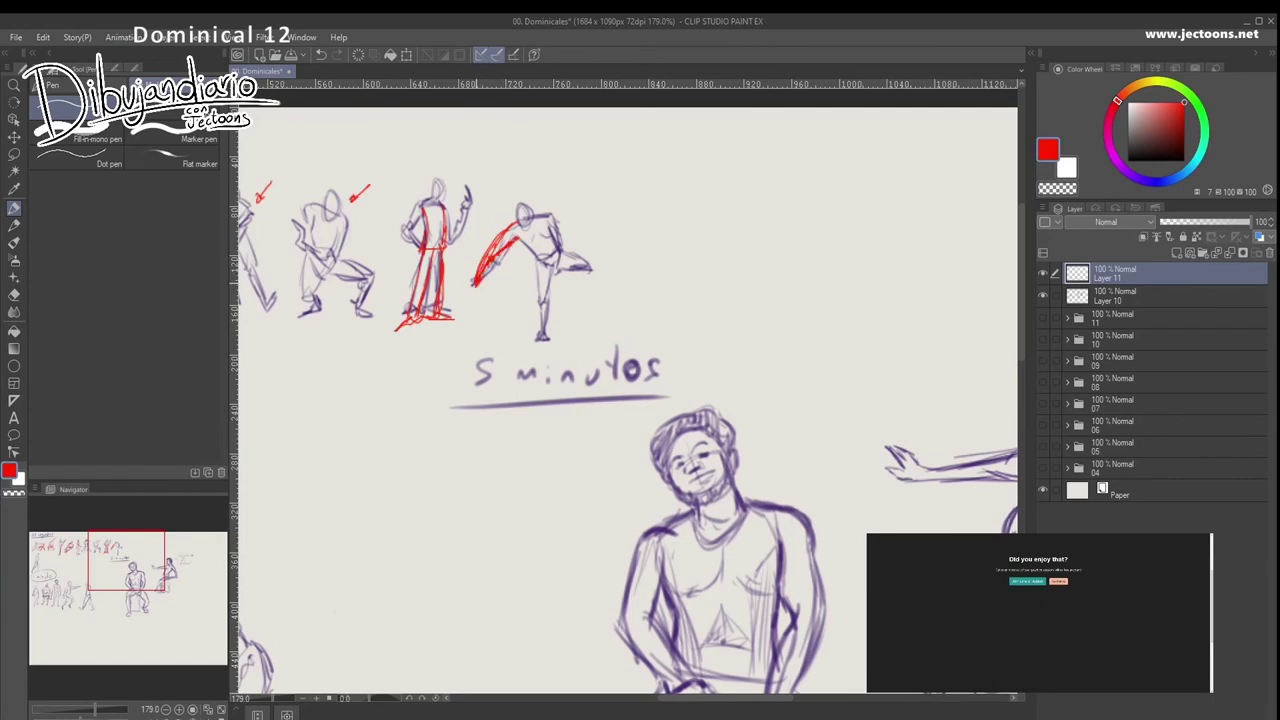
drag(530, 289, 520, 294)
mouse_move(506, 243)
mouse_down()
mouse_move(537, 262)
mouse_move(541, 244)
mouse_move(582, 272)
mouse_move(566, 282)
mouse_up()
mouse_move(560, 258)
mouse_down()
mouse_move(580, 284)
mouse_move(532, 304)
mouse_move(532, 350)
mouse_up()
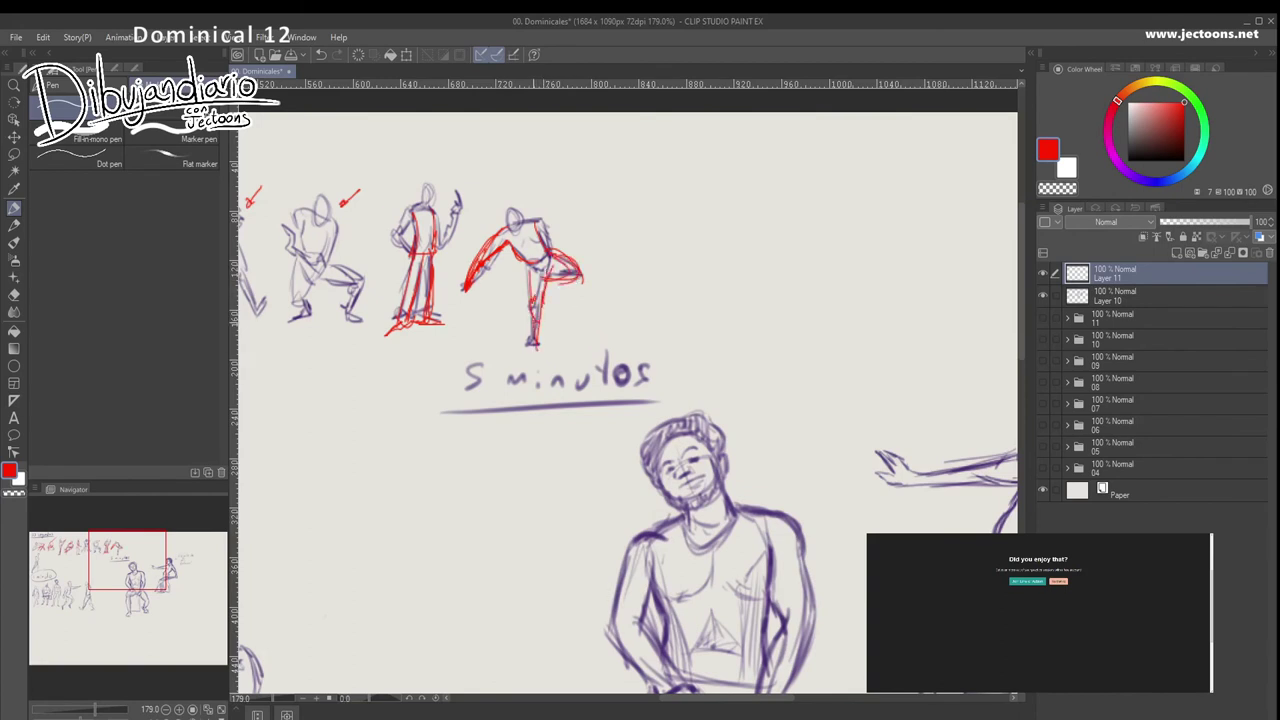
drag(540, 222, 550, 246)
- Try red curved strokes in the empty space beside the ninth 30-second pose
mouse_move(602, 208)
mouse_down()
mouse_move(714, 194)
mouse_move(816, 225)
mouse_move(697, 206)
mouse_up()
drag(818, 200, 848, 230)
drag(691, 242, 709, 277)
key(ctrl+z)
key(ctrl+z)
key(ctrl+z)
key(ctrl+z)
key(ctrl+z)
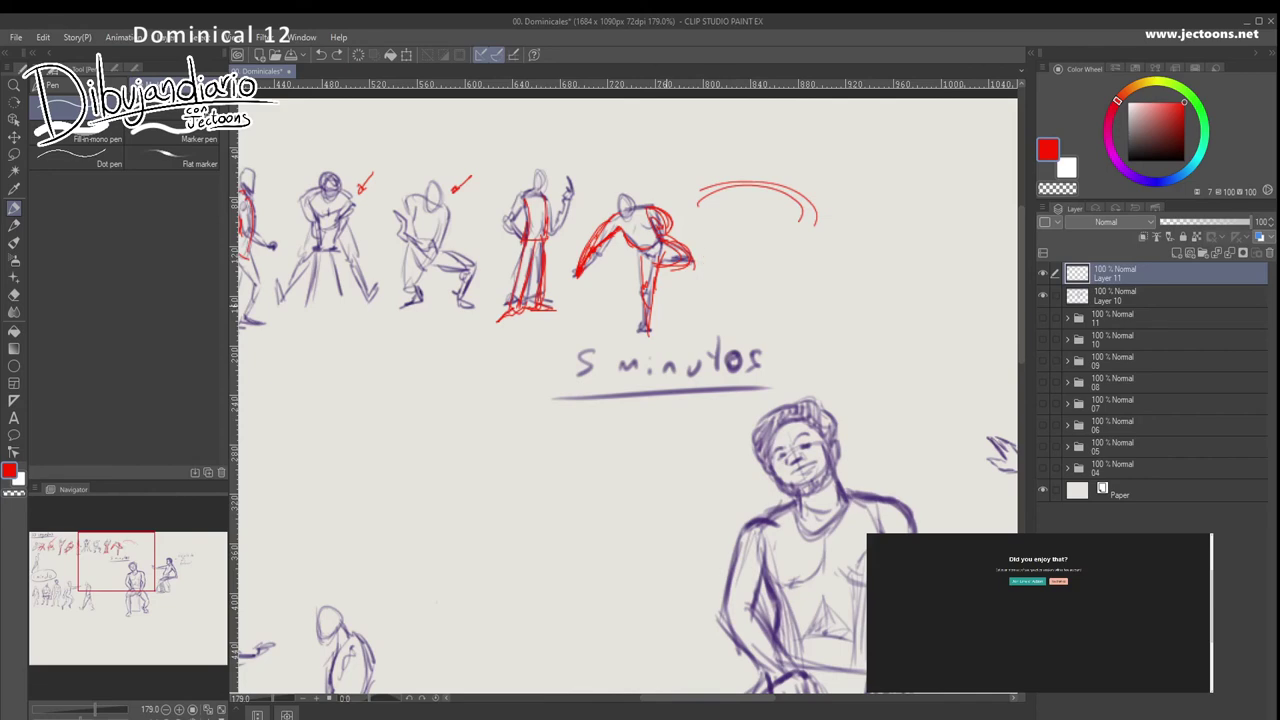
- Mark the first three one-minute poses with red arrows and draw a large red cross between the third and fourth
mouse_move(440, 400)
mouse_down()
mouse_move(869, 247)
mouse_move(755, 270)
mouse_move(612, 450)
mouse_up()
mouse_move(461, 251)
mouse_down()
mouse_move(478, 243)
mouse_move(464, 256)
mouse_move(442, 242)
mouse_move(436, 259)
mouse_move(464, 276)
mouse_up()
drag(464, 276, 436, 183)
mouse_move(440, 440)
mouse_down()
mouse_move(420, 254)
mouse_move(372, 262)
mouse_move(332, 248)
mouse_move(305, 265)
mouse_move(357, 253)
mouse_up()
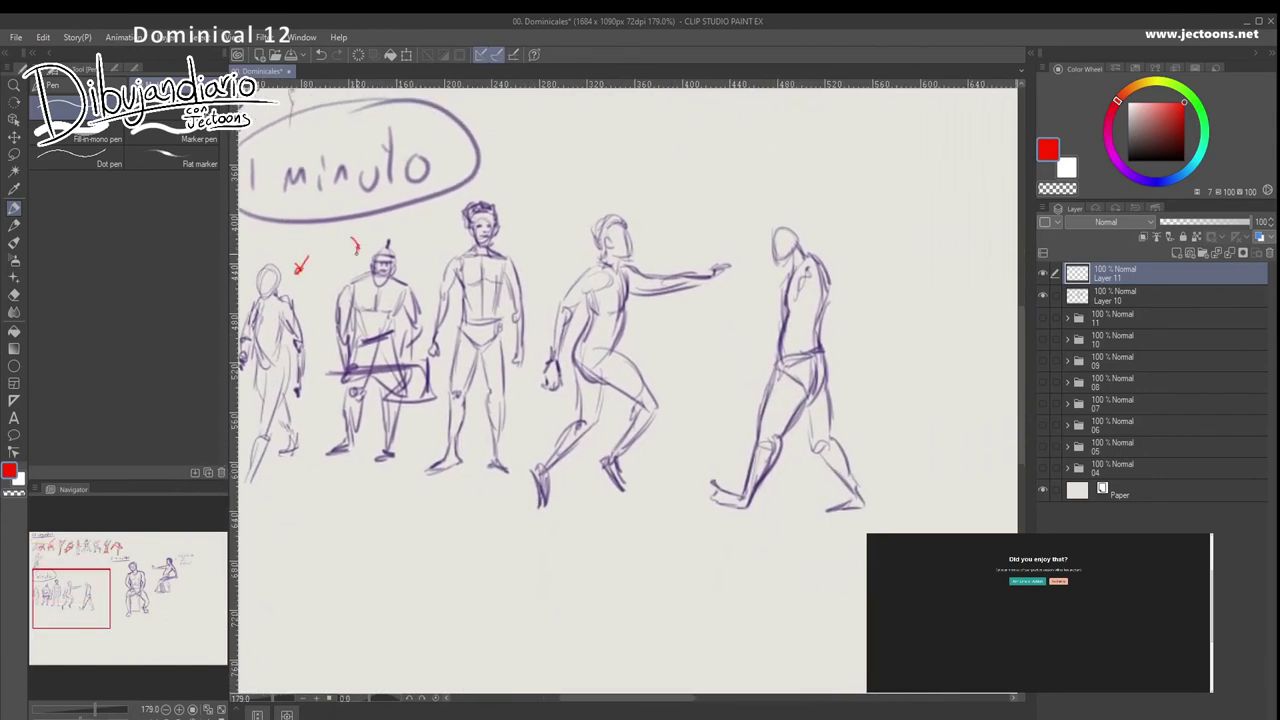
mouse_move(505, 207)
mouse_down()
mouse_move(519, 191)
mouse_move(506, 209)
mouse_up()
drag(565, 137, 562, 236)
drag(524, 153, 612, 145)
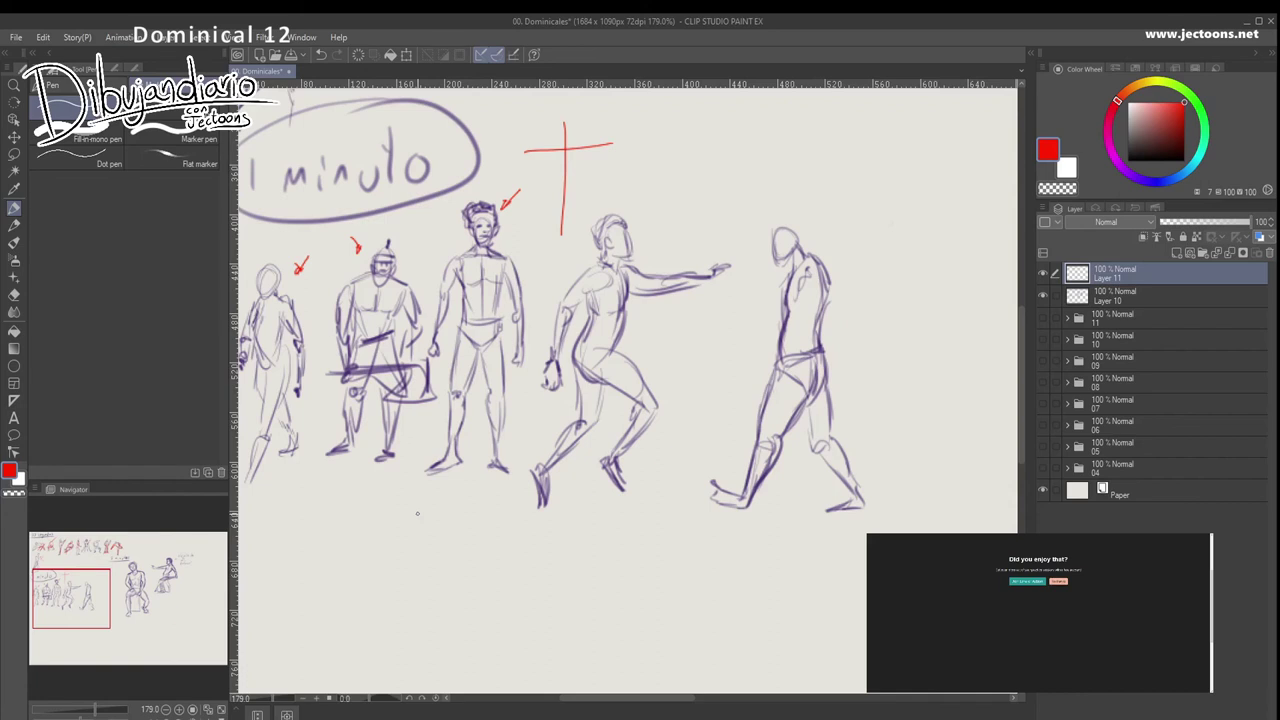
- Try to trace the torso and one leg of the third one-minute pose in red
mouse_move(454, 252)
mouse_down()
mouse_move(507, 250)
mouse_move(458, 266)
mouse_move(460, 336)
mouse_move(492, 325)
mouse_up()
mouse_move(508, 256)
mouse_down()
mouse_move(500, 324)
mouse_move(455, 370)
mouse_move(452, 404)
mouse_move(466, 400)
mouse_move(444, 468)
mouse_move(420, 474)
mouse_move(458, 460)
mouse_up()
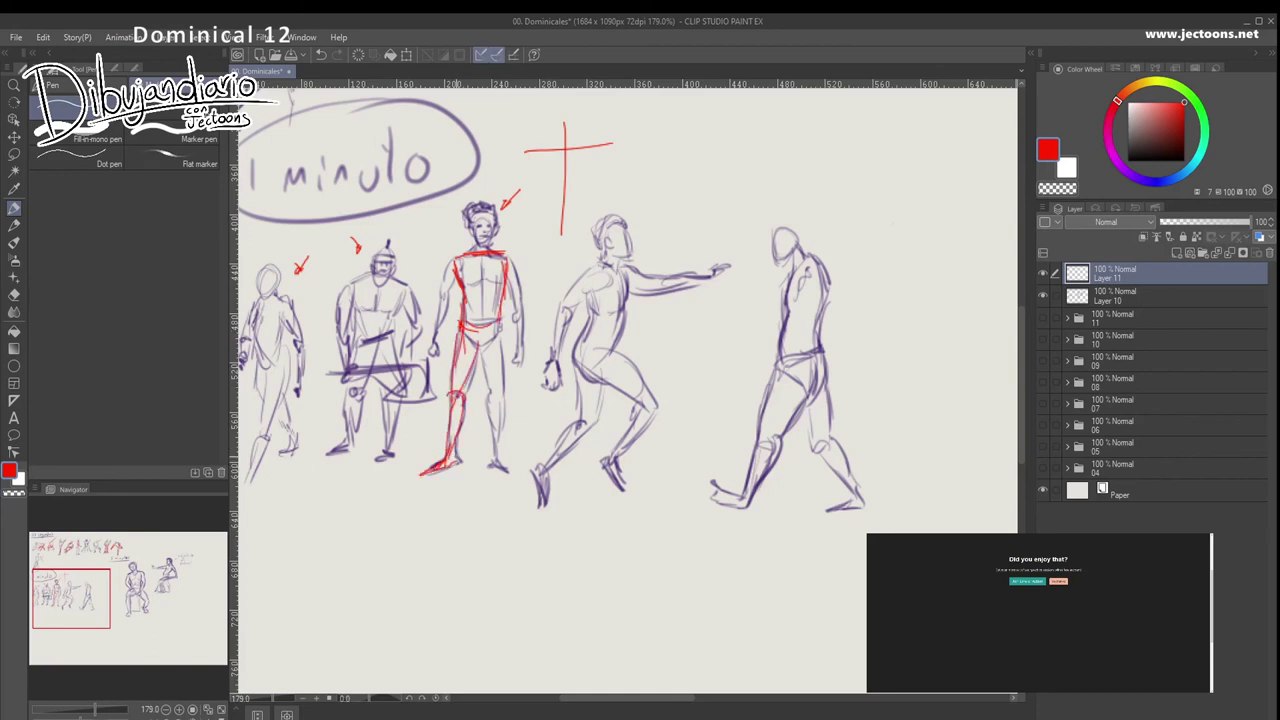
key(ctrl+z)
key(ctrl+z)
key(ctrl+z)
key(ctrl+z)
key(ctrl+z)
key(ctrl+z)
key(ctrl+z)
key(ctrl+z)
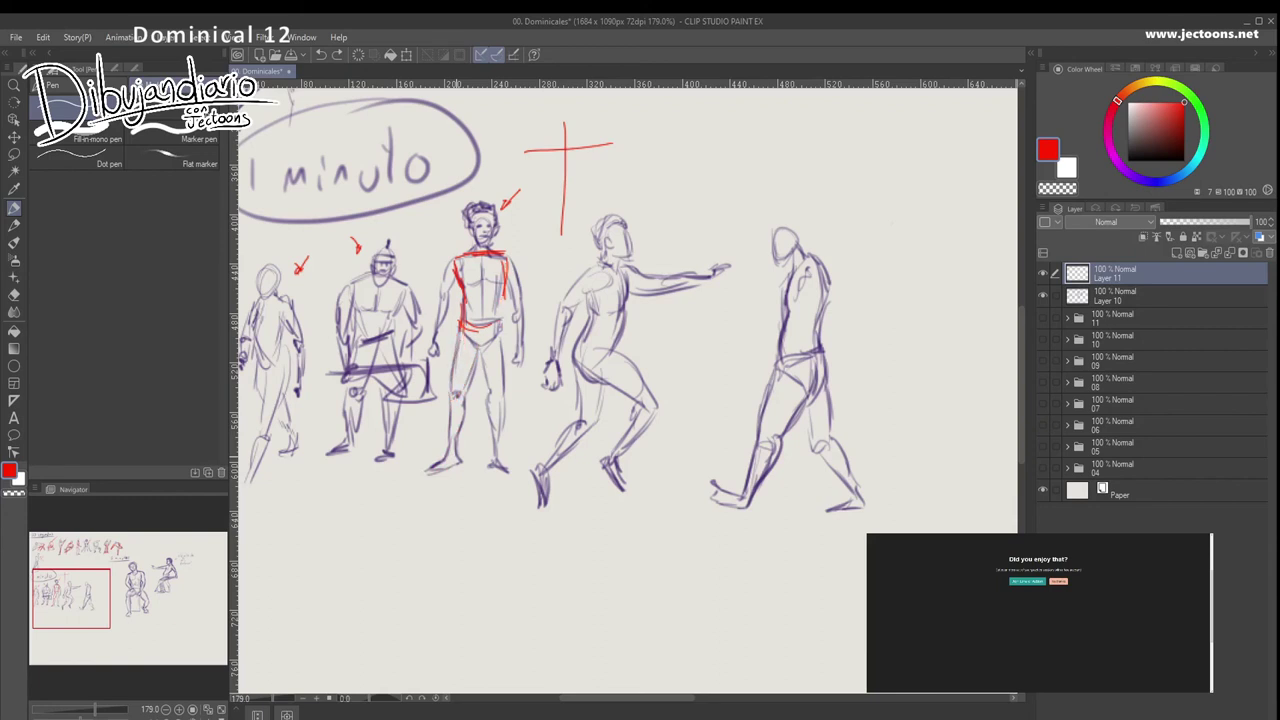
key(ctrl+z)
key(ctrl+z)
key(ctrl+z)
key(ctrl+z)
key(ctrl+z)
key(ctrl+z)
key(ctrl+z)
drag(518, 220, 526, 204)
key(ctrl+z)
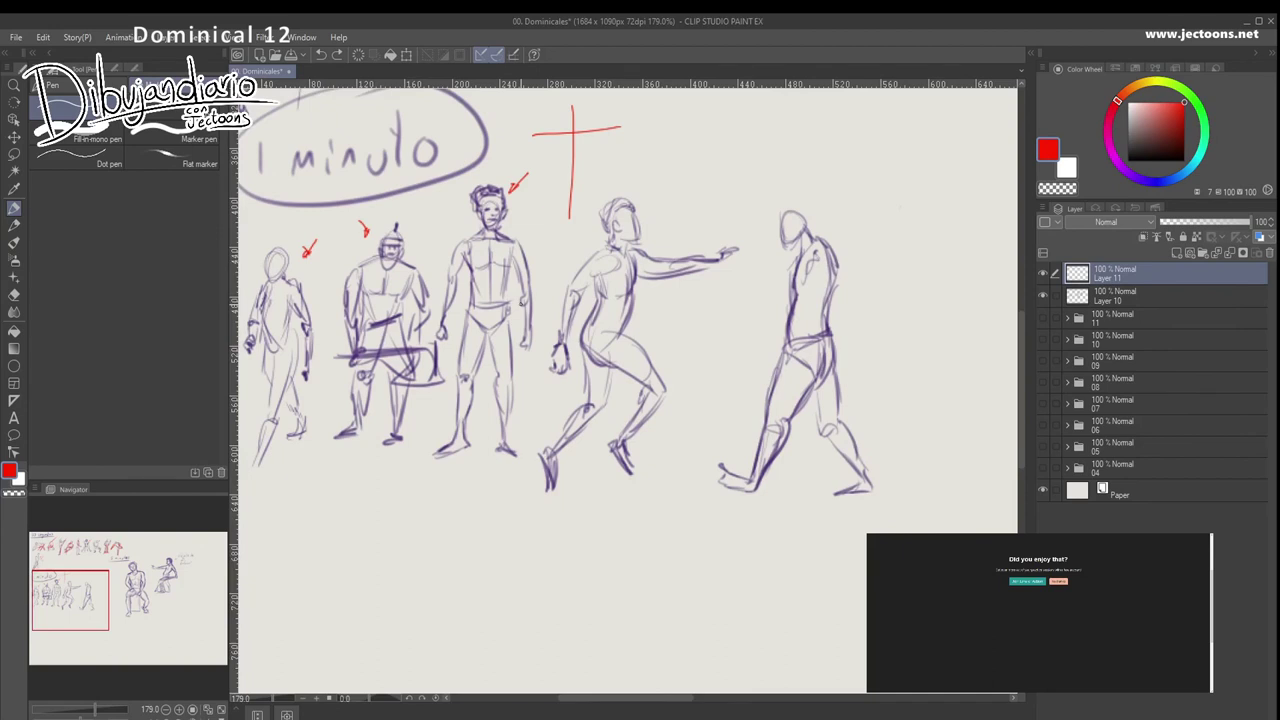
- Sketch a red head and torso below the third one-minute pose and point an arrow at the head
drag(489, 496, 491, 531)
mouse_move(486, 525)
mouse_down()
mouse_move(469, 543)
mouse_move(495, 540)
mouse_up()
drag(476, 540, 496, 541)
mouse_move(468, 492)
mouse_down()
mouse_move(475, 528)
mouse_move(501, 508)
mouse_move(499, 522)
mouse_up()
mouse_move(453, 560)
mouse_down()
mouse_move(475, 451)
mouse_move(483, 494)
mouse_move(466, 504)
mouse_move(476, 518)
mouse_move(465, 532)
mouse_up()
mouse_move(526, 444)
mouse_down()
mouse_move(513, 497)
mouse_move(480, 520)
mouse_move(514, 508)
mouse_move(504, 478)
mouse_move(517, 471)
mouse_up()
drag(426, 404, 474, 400)
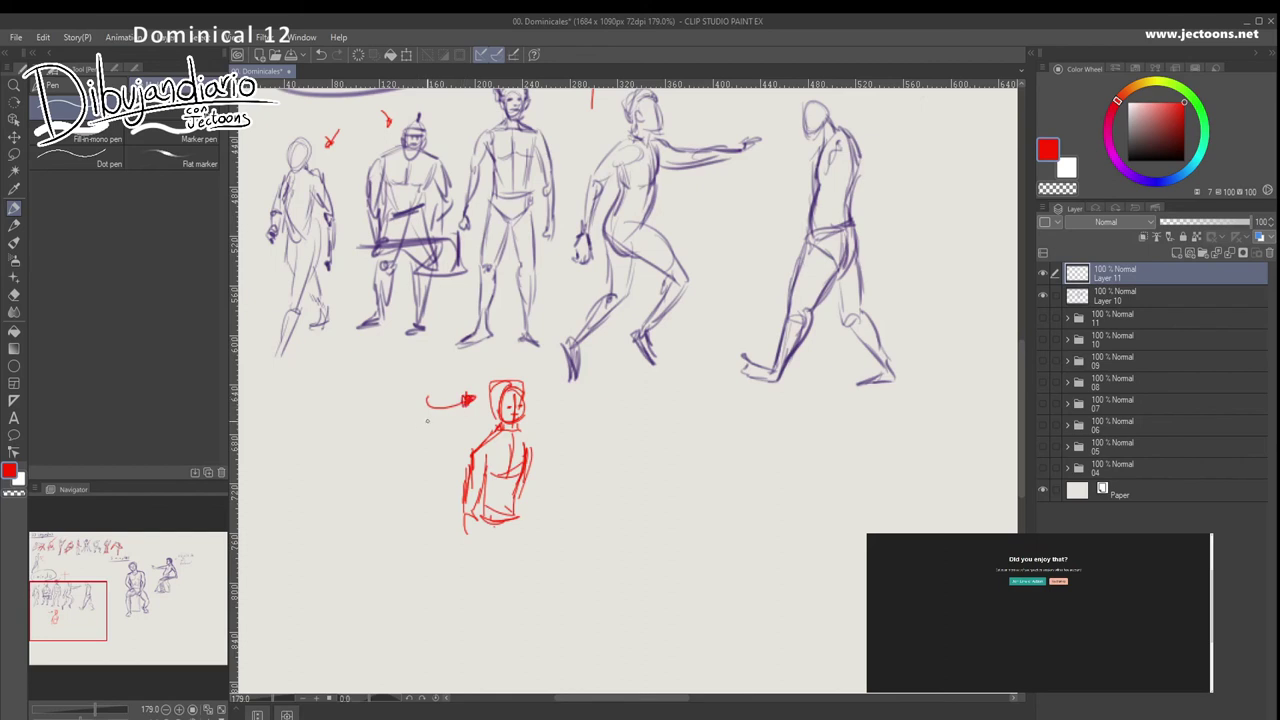
- Add the hips, both legs and feet to the red figure below the one-minute poses
drag(487, 490, 483, 480)
mouse_move(514, 419)
mouse_down()
mouse_move(531, 428)
mouse_move(536, 474)
mouse_up()
drag(532, 430, 530, 497)
mouse_move(525, 466)
mouse_down()
mouse_move(522, 498)
mouse_move(531, 458)
mouse_move(476, 526)
mouse_move(476, 550)
mouse_up()
mouse_move(540, 466)
mouse_down()
mouse_move(524, 504)
mouse_move(546, 532)
mouse_up()
mouse_move(528, 482)
mouse_down()
mouse_move(514, 542)
mouse_move(546, 540)
mouse_move(470, 588)
mouse_move(454, 620)
mouse_move(478, 622)
mouse_up()
drag(532, 536, 522, 616)
drag(516, 606, 530, 622)
- Draw both arms of the red figure and reinforce its shoulders and torso sides
drag(482, 418, 465, 493)
drag(465, 440, 494, 429)
drag(514, 371, 468, 418)
mouse_move(476, 404)
mouse_down()
mouse_move(463, 456)
mouse_move(478, 447)
mouse_up()
drag(484, 426, 467, 483)
drag(480, 464, 462, 524)
drag(484, 482, 472, 518)
drag(556, 386, 546, 454)
drag(558, 408, 552, 468)
drag(554, 456, 546, 480)
drag(494, 410, 490, 450)
drag(492, 412, 484, 506)
drag(534, 414, 530, 492)
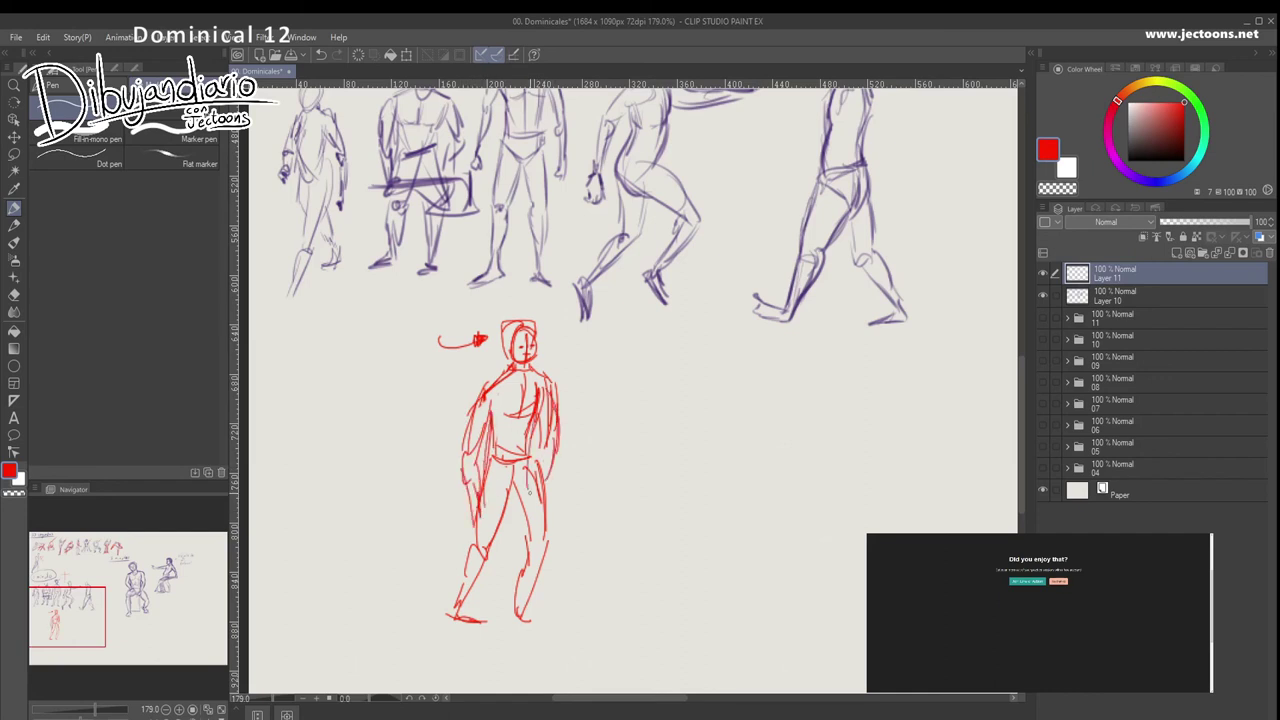
- Mark the fourth one-minute pose with a red arrow and trace its back curve and bent legs
mouse_move(640, 280)
mouse_down()
mouse_move(496, 477)
mouse_move(499, 500)
mouse_up()
drag(572, 256, 564, 273)
mouse_move(598, 434)
mouse_down()
mouse_move(573, 413)
mouse_move(531, 411)
mouse_up()
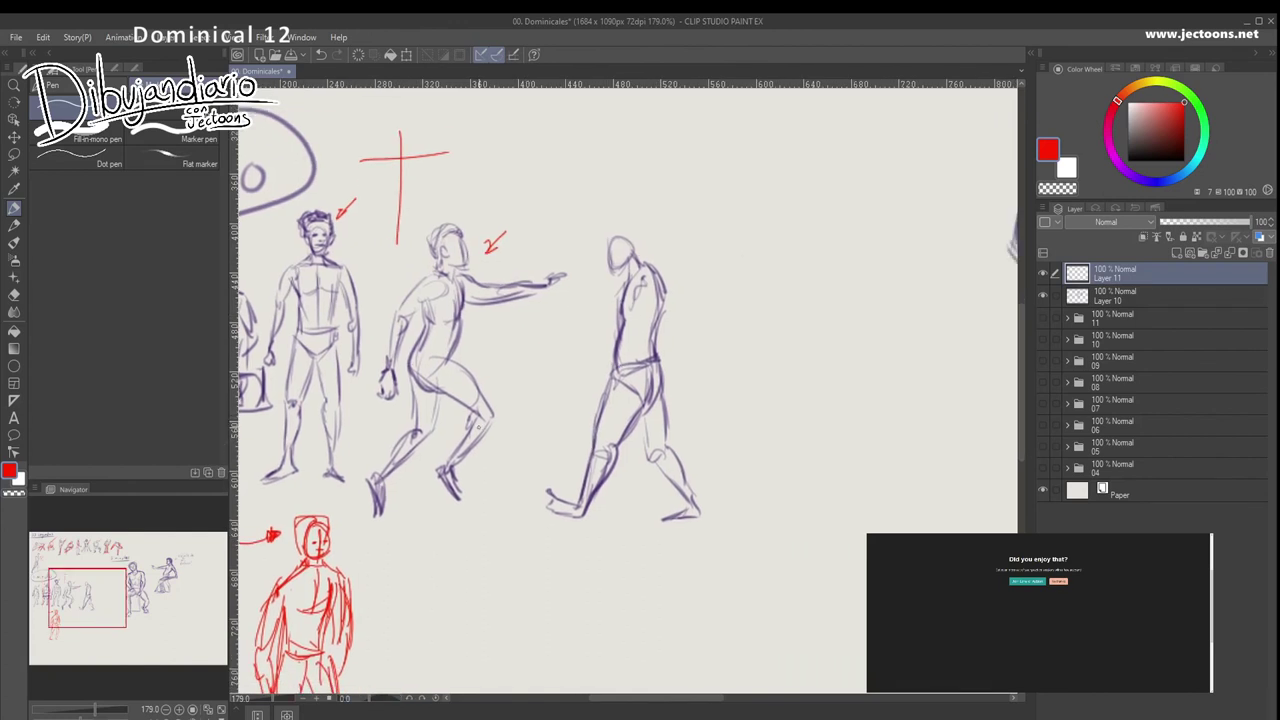
mouse_move(428, 296)
mouse_down()
mouse_move(425, 398)
mouse_move(476, 420)
mouse_up()
mouse_move(438, 364)
mouse_down()
mouse_move(494, 426)
mouse_move(448, 502)
mouse_up()
mouse_move(494, 426)
mouse_down()
mouse_move(446, 490)
mouse_move(446, 537)
mouse_up()
drag(418, 388, 412, 426)
drag(439, 410, 412, 457)
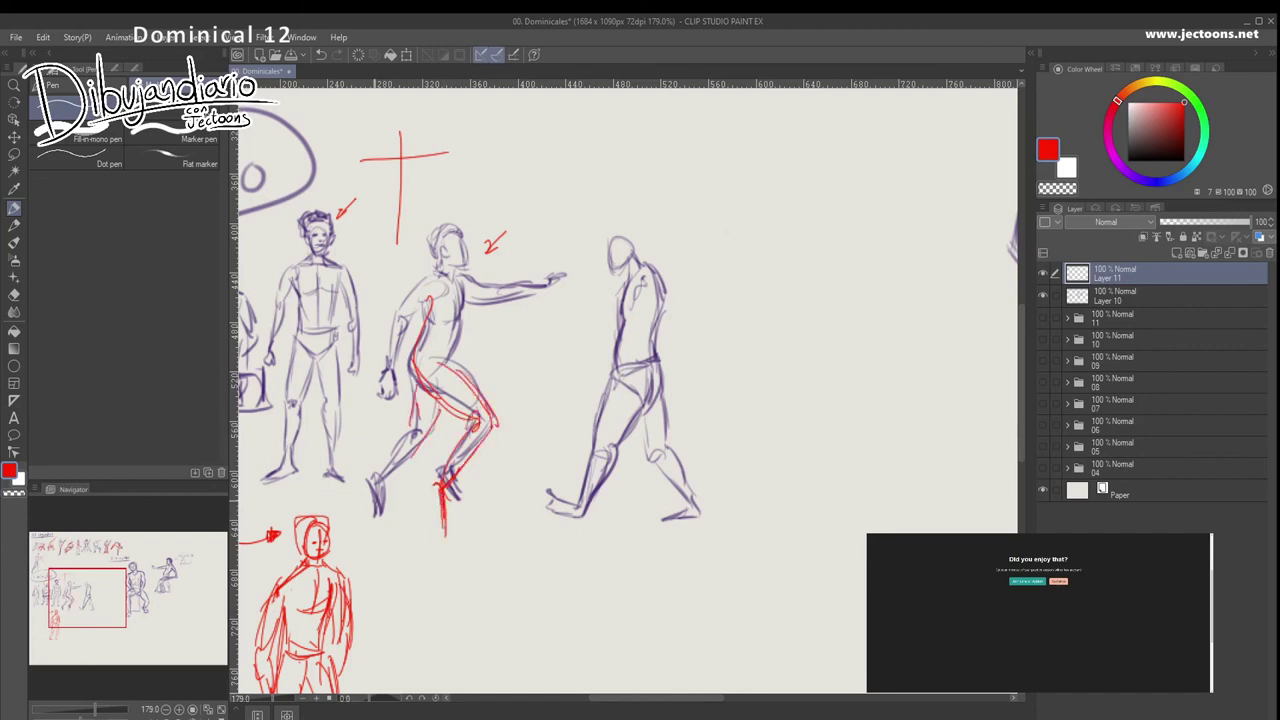
- Mark the fifth, walking one-minute pose with a red arrow beside its shoulder
drag(680, 320, 560, 331)
drag(584, 280, 558, 305)
drag(559, 294, 566, 312)
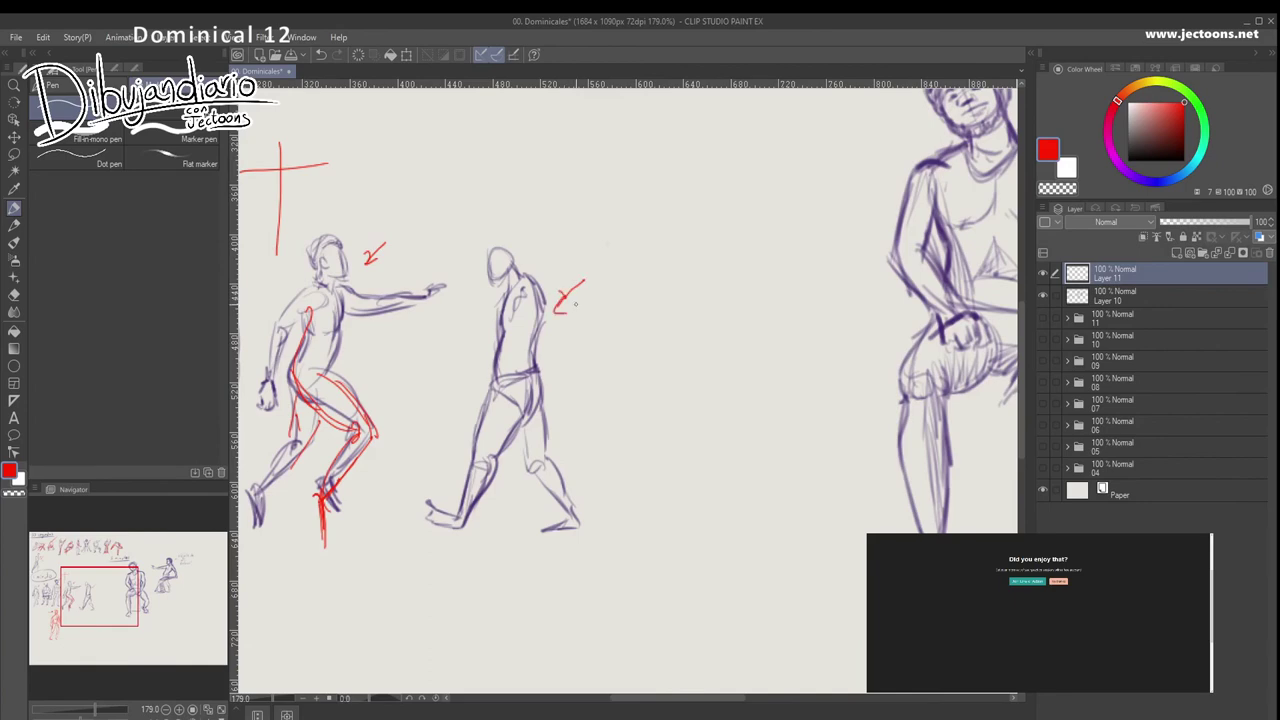
- Trace the outer arms and hanging hand of the first, seated five-minute pose in red with the pen
mouse_move(568, 396)
mouse_down()
mouse_move(757, 418)
mouse_move(560, 433)
mouse_up()
drag(760, 440, 720, 386)
drag(806, 404, 950, 404)
drag(858, 308, 540, 446)
drag(680, 440, 587, 360)
click(14, 208)
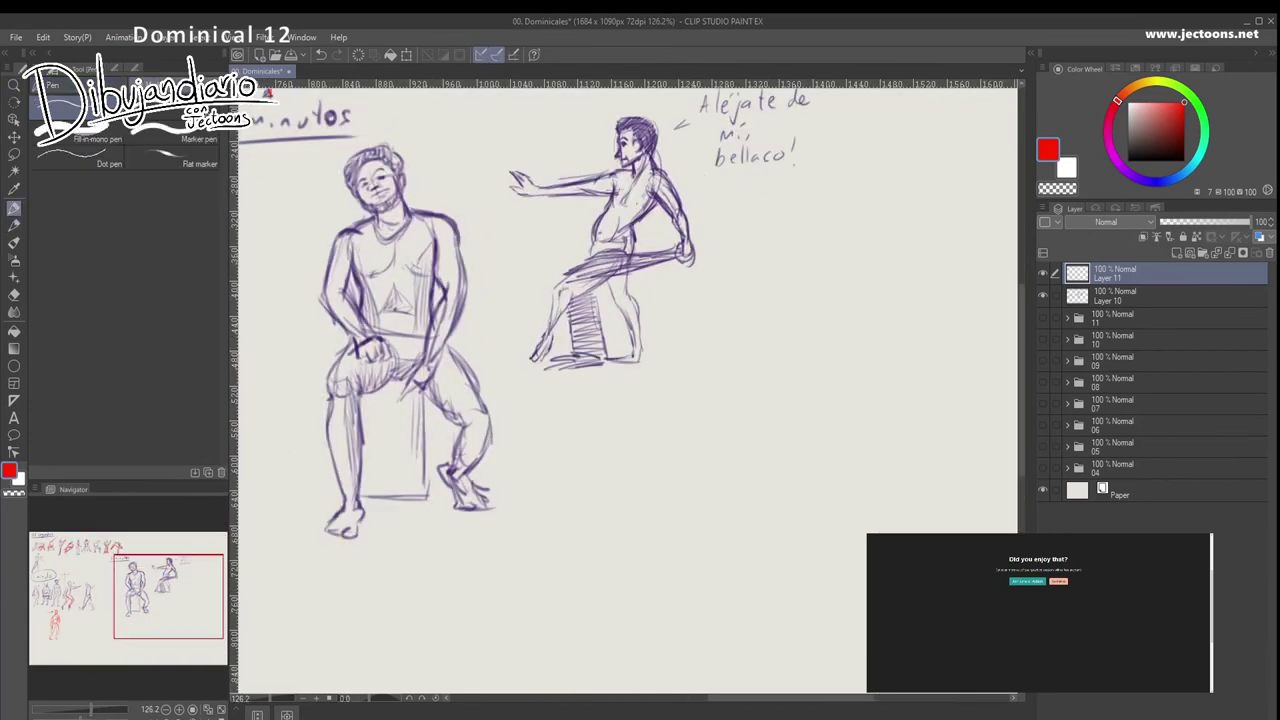
drag(456, 369, 462, 391)
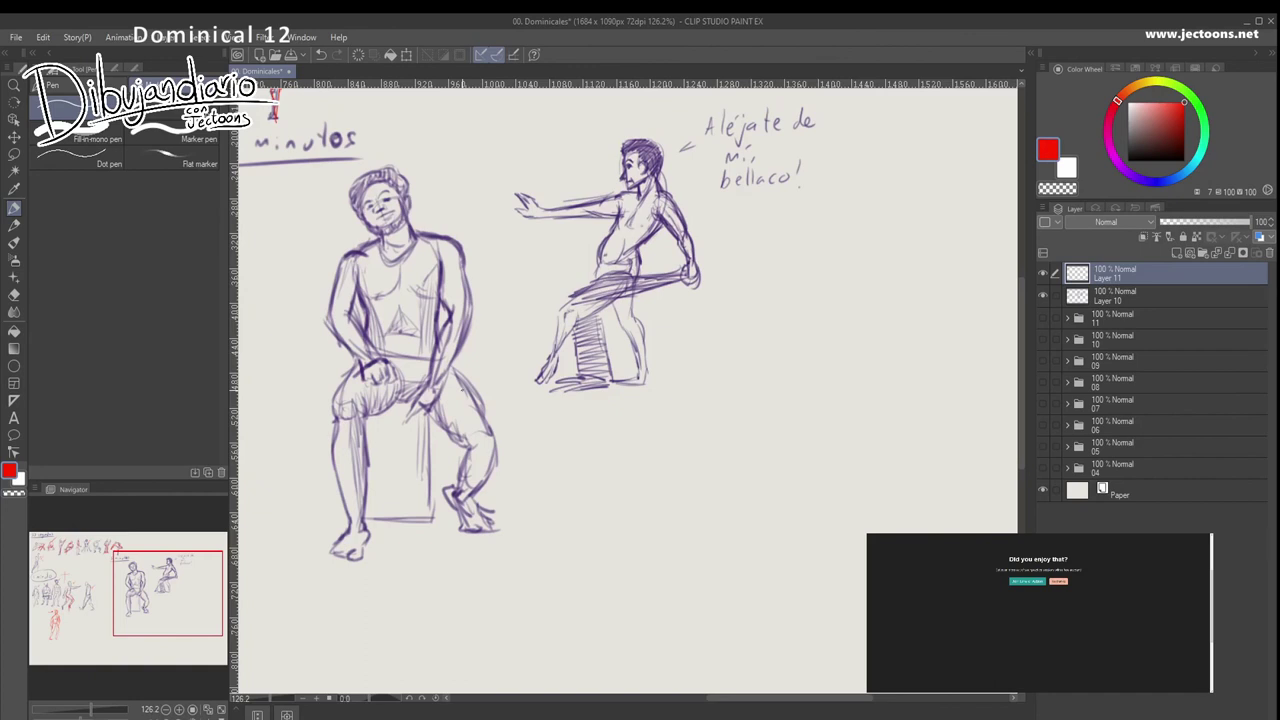
mouse_move(462, 391)
mouse_down()
mouse_move(461, 424)
mouse_move(446, 386)
mouse_up()
drag(425, 183, 423, 177)
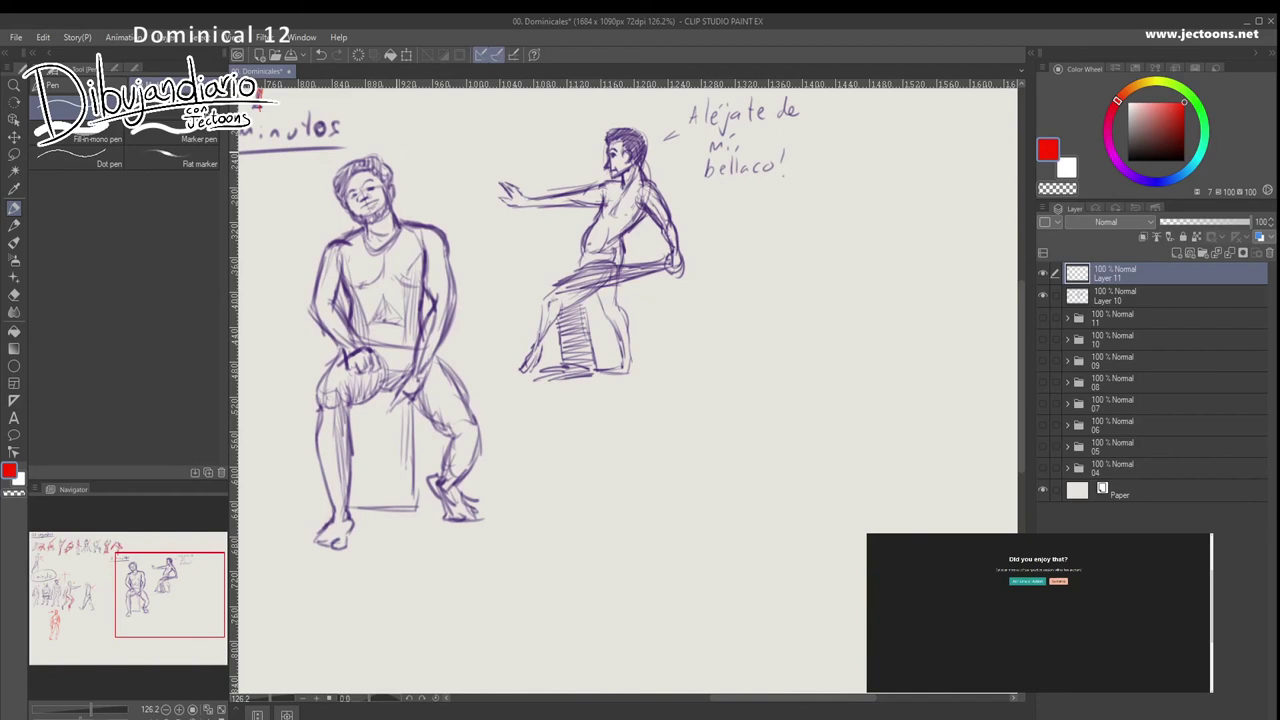
drag(423, 177, 427, 167)
drag(460, 279, 439, 351)
drag(431, 309, 395, 383)
mouse_move(411, 367)
mouse_down()
mouse_move(392, 404)
mouse_move(418, 408)
mouse_move(406, 410)
mouse_move(428, 382)
mouse_up()
drag(446, 343, 427, 377)
mouse_move(337, 264)
mouse_down()
mouse_move(344, 290)
mouse_move(318, 320)
mouse_move(346, 360)
mouse_up()
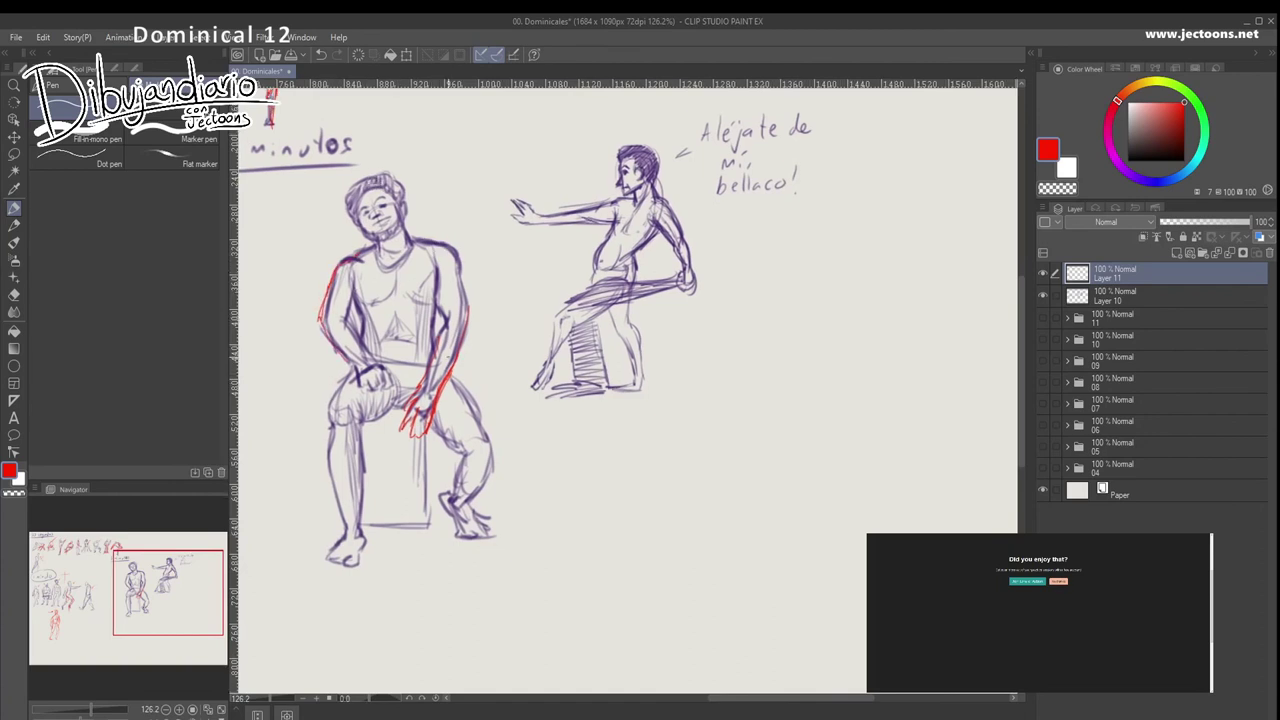
- Trace the waist, bent knee and foot of the first five-minute pose in red
drag(372, 360, 430, 366)
mouse_move(380, 342)
mouse_down()
mouse_move(434, 340)
mouse_move(416, 398)
mouse_move(393, 400)
mouse_up()
drag(393, 432, 411, 392)
mouse_move(372, 330)
mouse_down()
mouse_move(349, 379)
mouse_move(356, 394)
mouse_up()
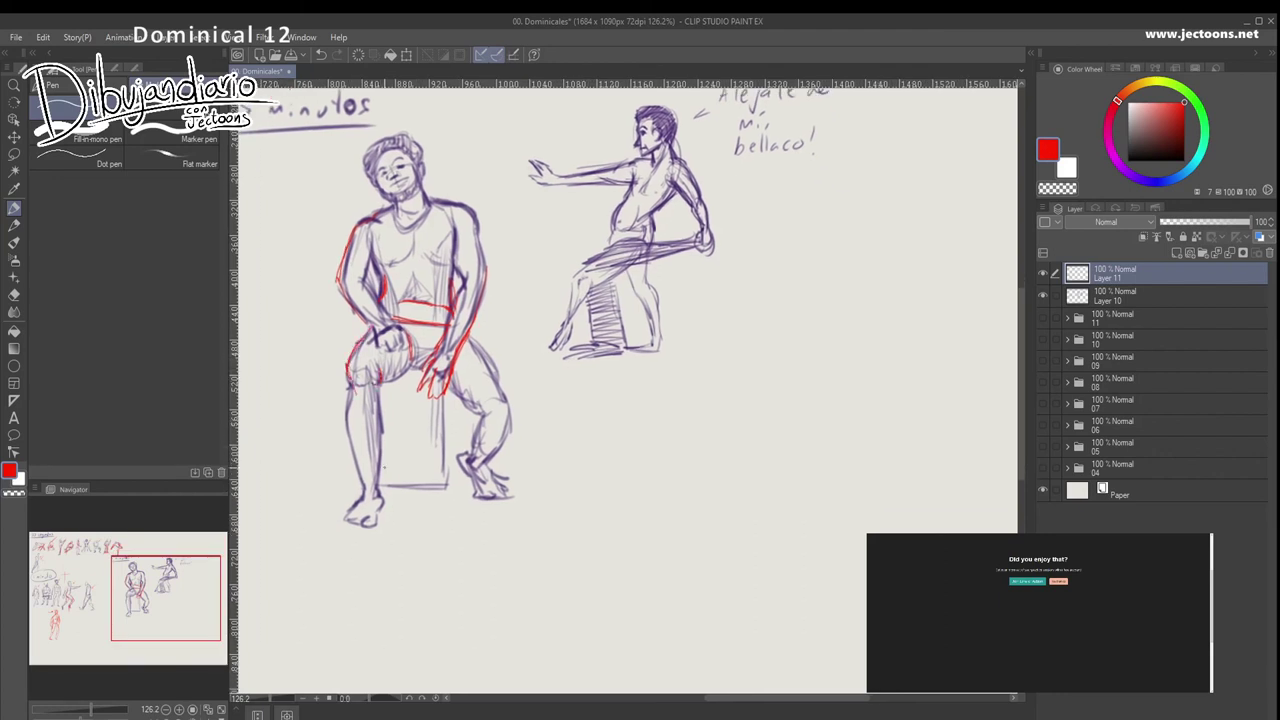
drag(363, 502, 343, 521)
drag(623, 390, 569, 438)
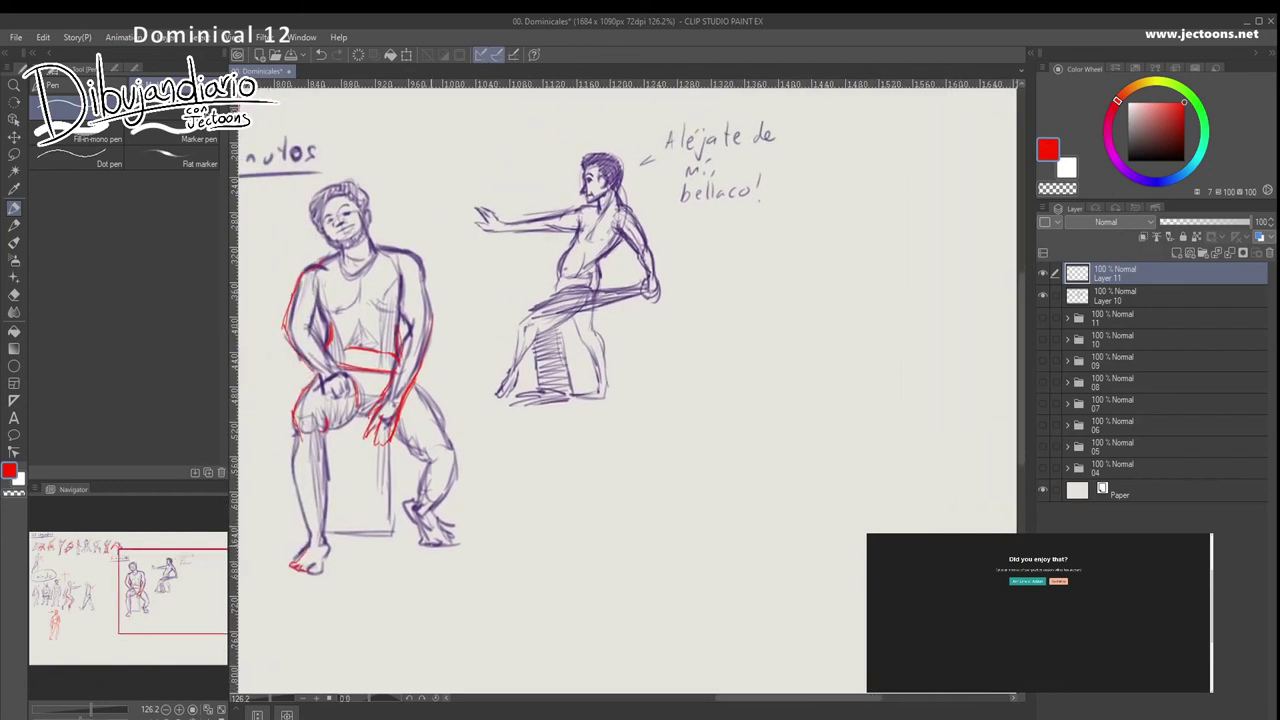
drag(408, 498, 438, 550)
key(ctrl+z)
key(ctrl+z)
key(ctrl+z)
- Trace the near thigh, knee and lower leg of the second five-minute pose in red with the pen
drag(491, 529, 563, 553)
mouse_move(563, 553)
mouse_down()
mouse_move(420, 553)
mouse_move(576, 553)
mouse_up()
drag(603, 305, 561, 365)
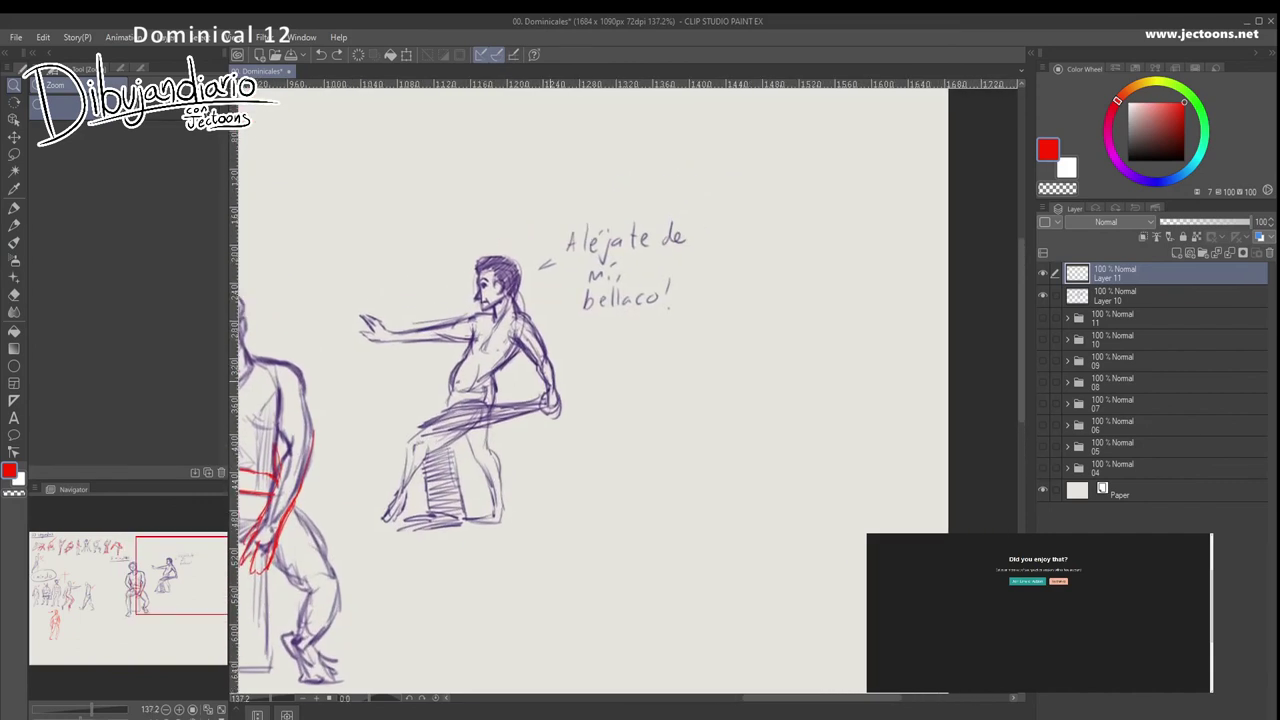
key(p)
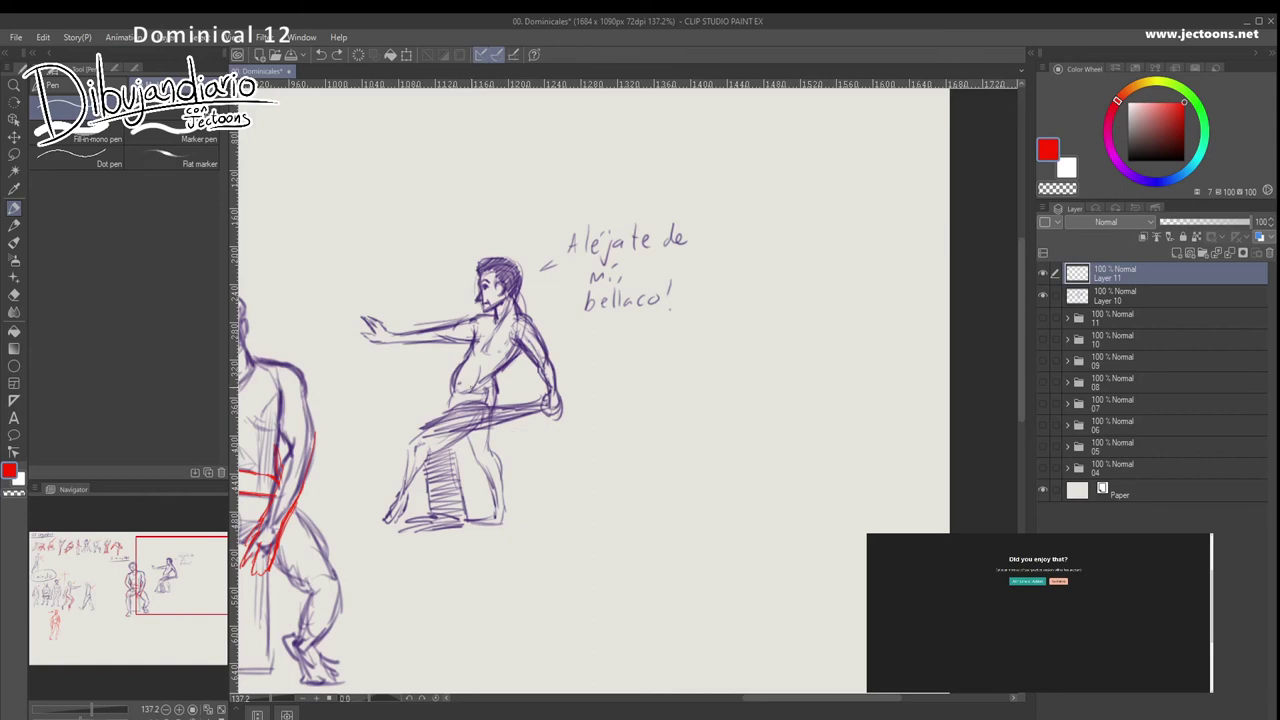
mouse_move(450, 410)
mouse_down()
mouse_move(492, 404)
mouse_move(474, 432)
mouse_move(397, 463)
mouse_move(416, 466)
mouse_up()
mouse_move(482, 422)
mouse_down()
mouse_move(432, 456)
mouse_move(404, 456)
mouse_move(431, 407)
mouse_move(422, 462)
mouse_up()
drag(440, 420, 390, 506)
drag(420, 464, 394, 502)
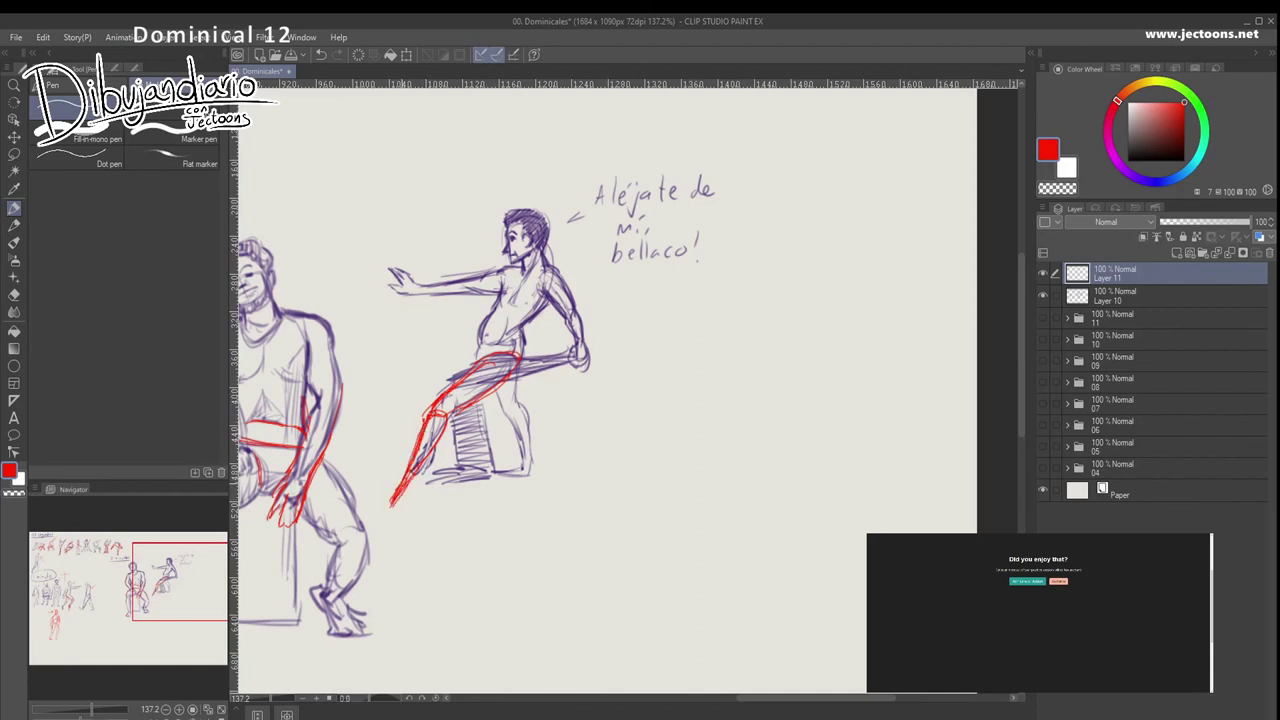
- Redraw the near shin of the second five-minute pose in red and add its foot below the sketched one
mouse_move(394, 496)
mouse_down()
mouse_move(378, 516)
mouse_move(396, 518)
mouse_move(377, 524)
mouse_up()
mouse_move(432, 446)
mouse_down()
mouse_move(446, 436)
mouse_move(403, 457)
mouse_move(382, 493)
mouse_move(408, 489)
mouse_move(385, 528)
mouse_up()
drag(428, 416, 415, 468)
drag(448, 416, 426, 462)
mouse_move(428, 424)
mouse_down()
mouse_move(392, 500)
mouse_move(404, 504)
mouse_up()
drag(428, 462, 400, 505)
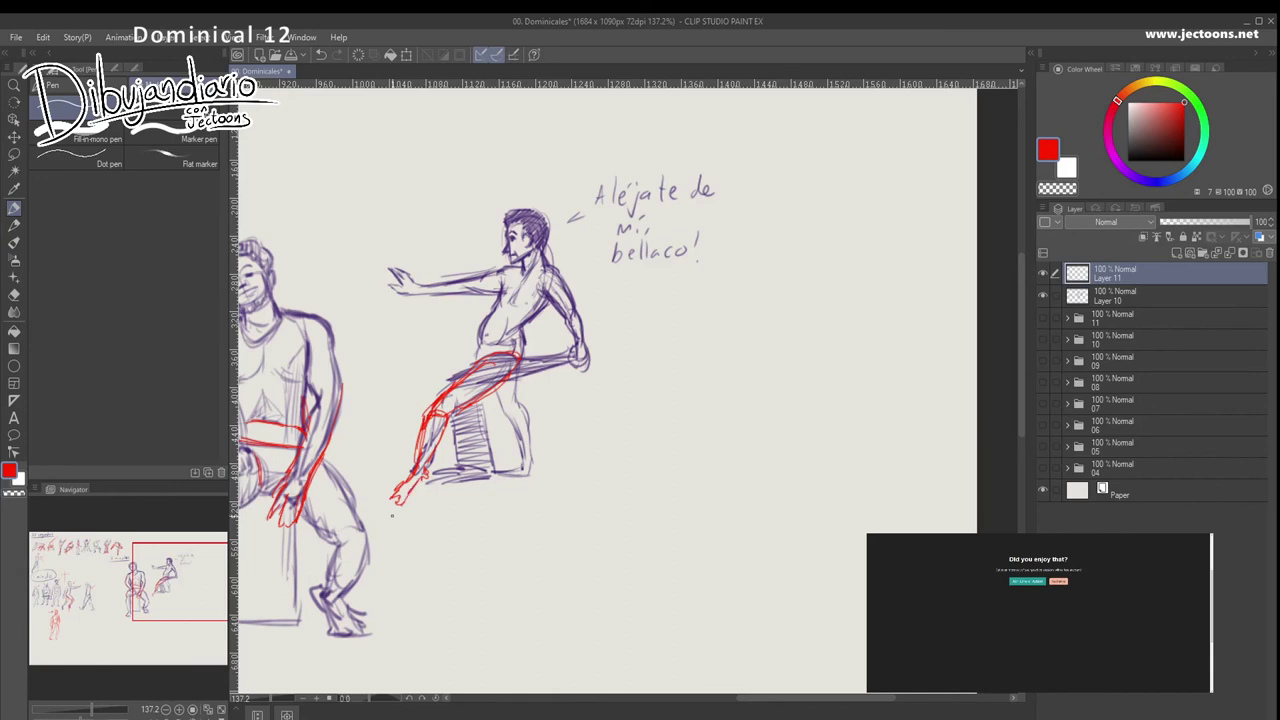
- Trace the far leg of the second five-minute pose in red and extend it down to a flat foot
drag(524, 364, 518, 400)
mouse_move(522, 400)
mouse_down()
mouse_move(516, 418)
mouse_move(500, 412)
mouse_up()
drag(514, 398, 506, 446)
drag(528, 454, 522, 472)
mouse_move(530, 400)
mouse_down()
mouse_move(534, 472)
mouse_move(516, 476)
mouse_move(522, 497)
mouse_move(490, 500)
mouse_move(538, 496)
mouse_up()
drag(534, 472, 532, 494)
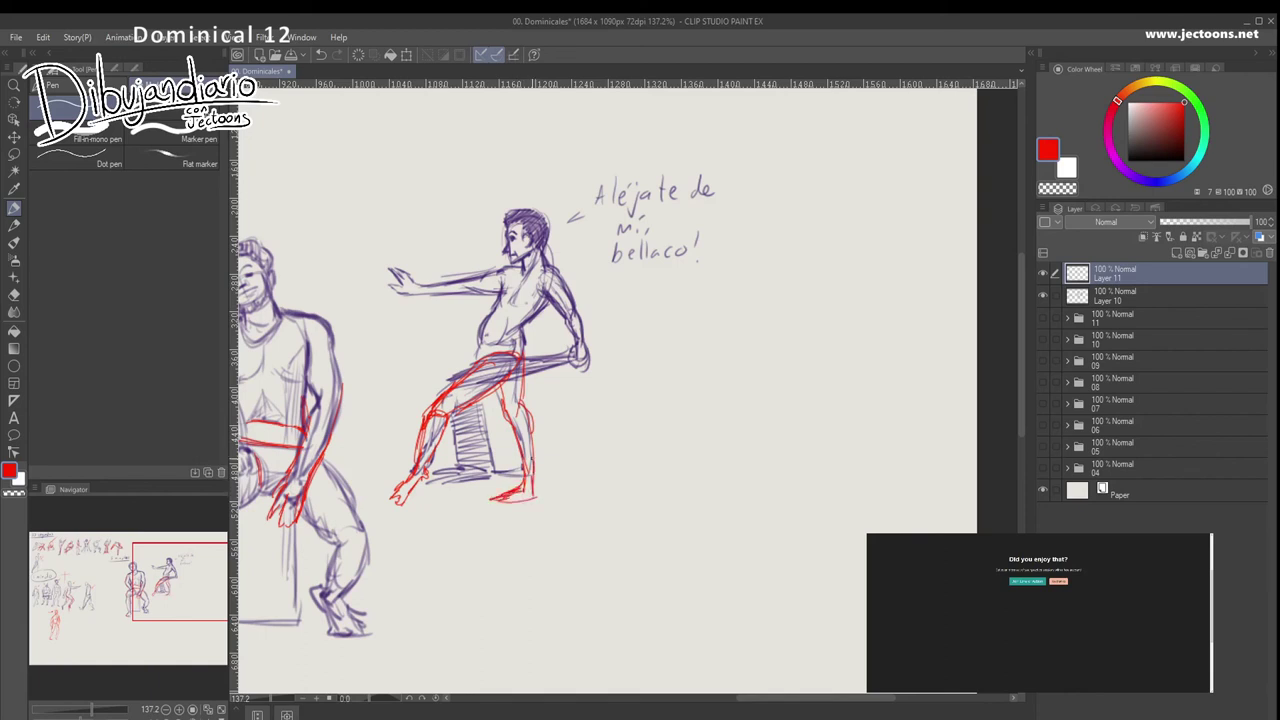
- Trace the outstretched arm of the second five-minute pose in red and circle the figure's upper body
drag(522, 264, 410, 288)
drag(390, 291, 496, 296)
drag(464, 296, 488, 299)
mouse_move(375, 300)
mouse_down()
mouse_move(570, 172)
mouse_move(384, 231)
mouse_up()
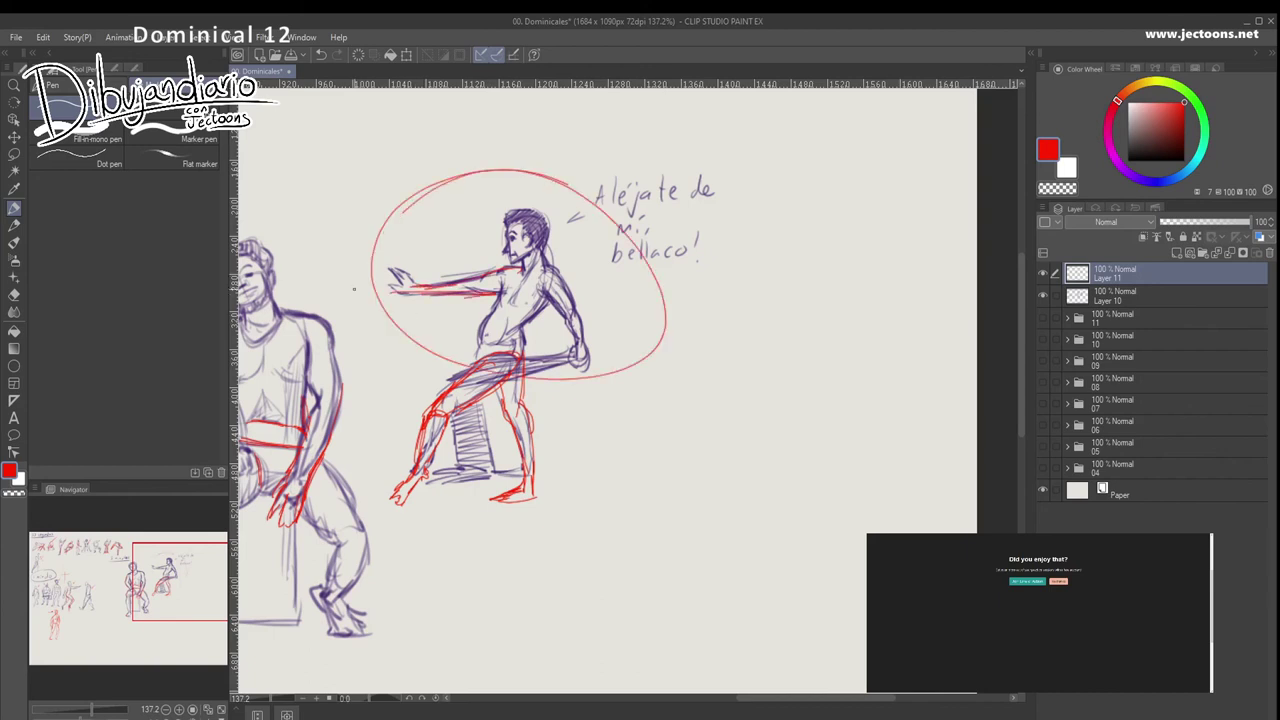
drag(688, 307, 720, 299)
- Undo the red circle around the upper body and the red lines on the outstretched arm
key(ctrl+z)
key(ctrl+z)
key(ctrl+z)
key(ctrl+z)
key(ctrl+z)
key(ctrl+z)
key(ctrl+z)
key(ctrl+z)
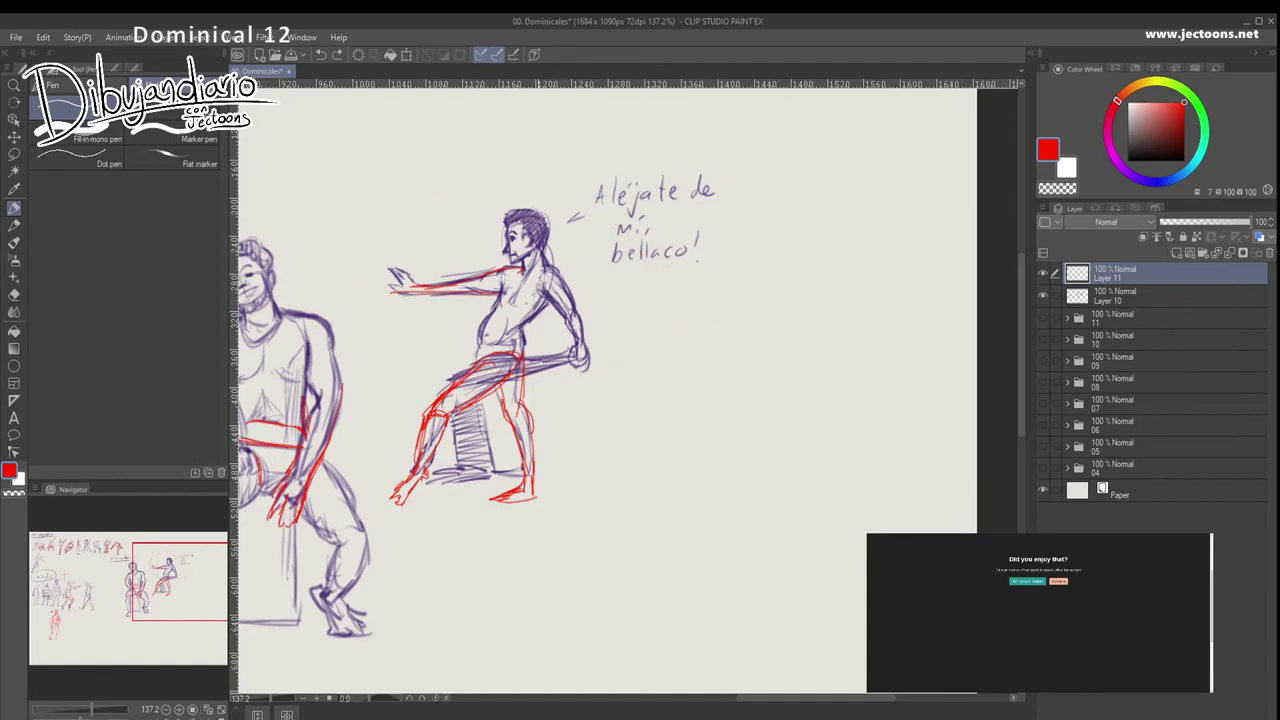
key(ctrl+z)
- Bring the whole sheet of poses into view and save the annotated drawing
drag(630, 461, 704, 435)
key(ctrl+s)
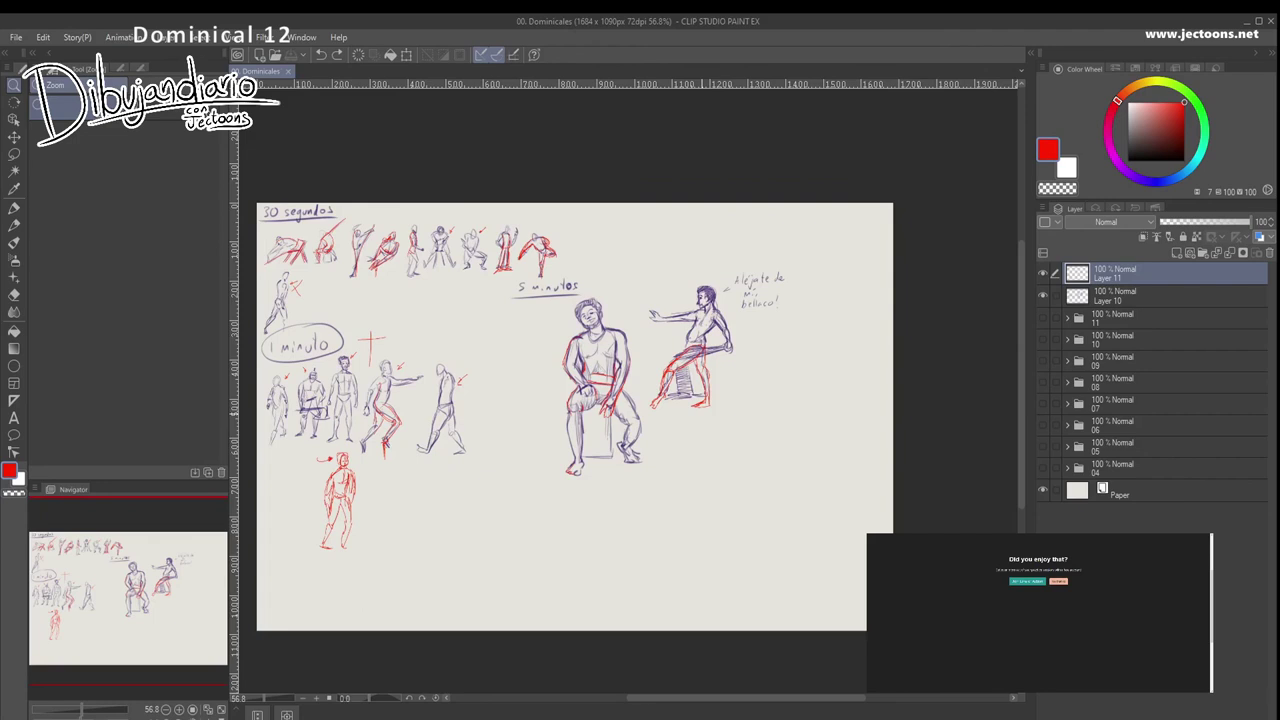